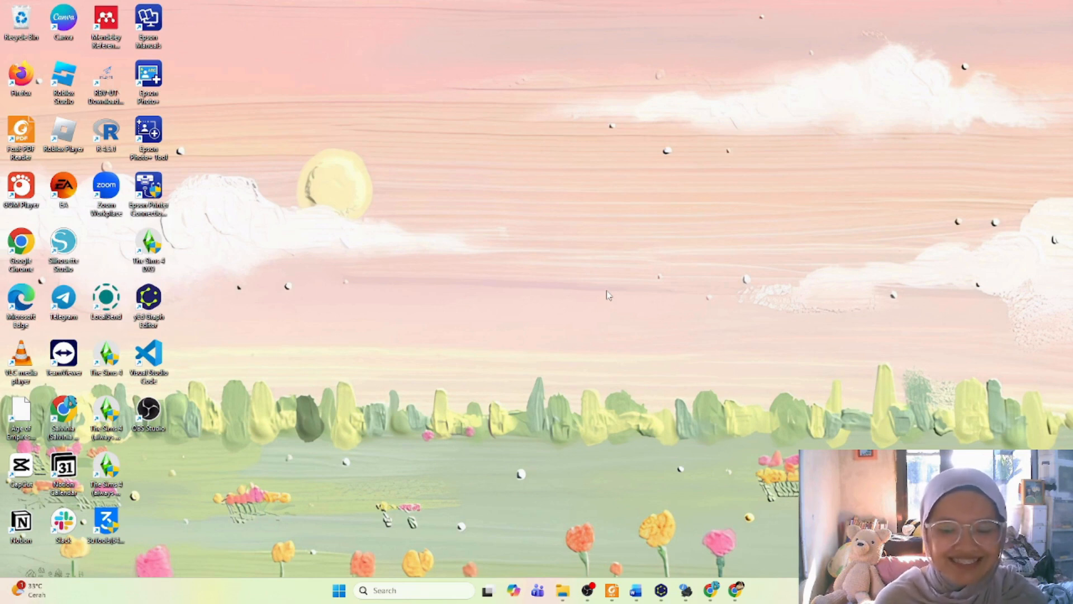
# Step: Switch to the Word report and review the hospital case study, the identified entities and the Administrator and Dokter attributes
pyautogui.click(638, 592)
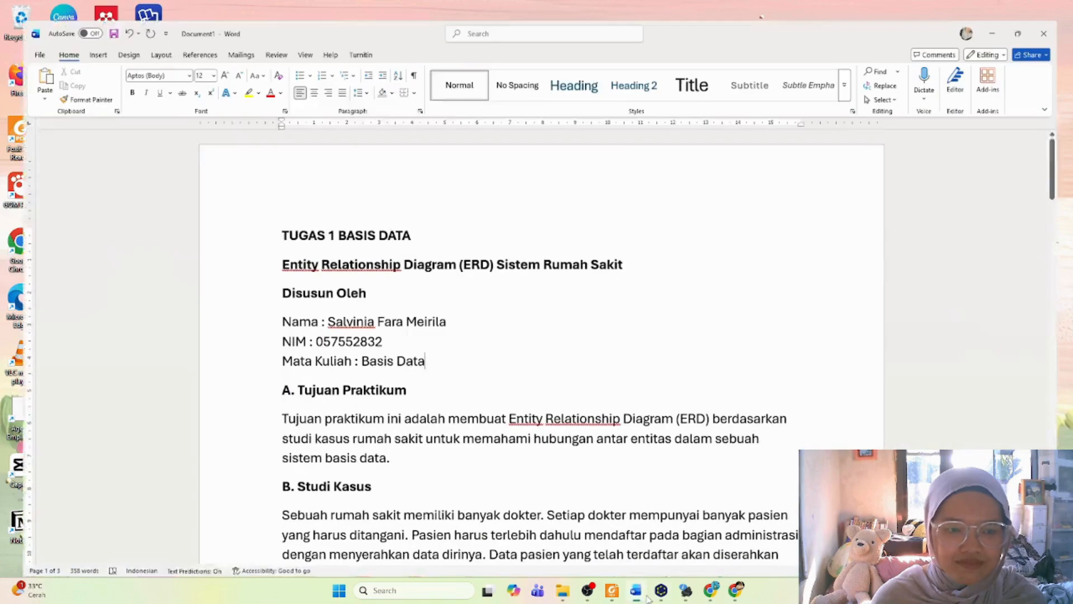
pyautogui.scroll(1, 586, 471)
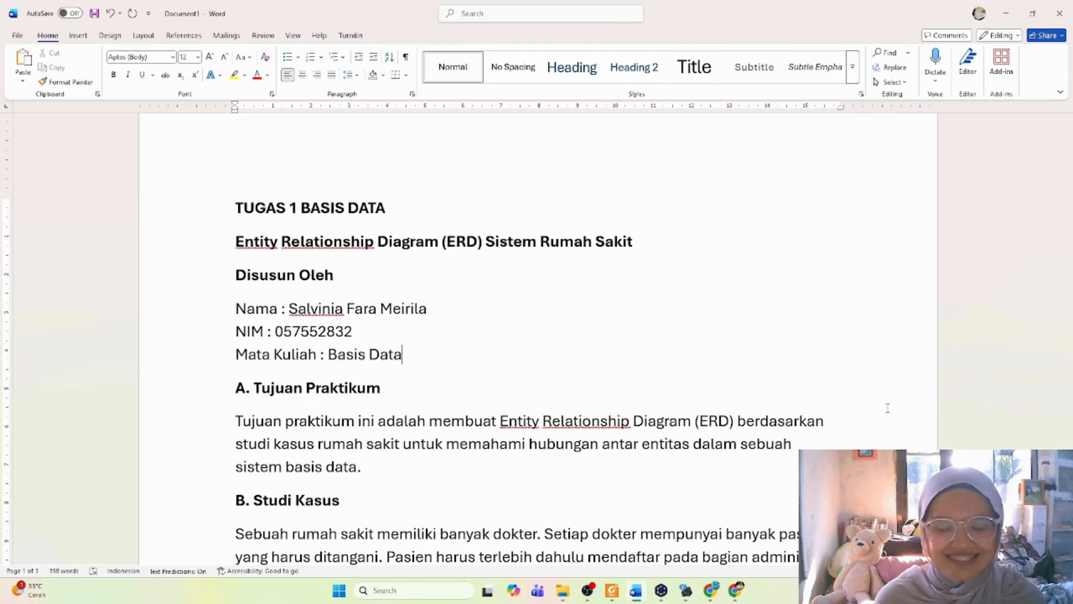
pyautogui.scroll(-3, 922, 370)
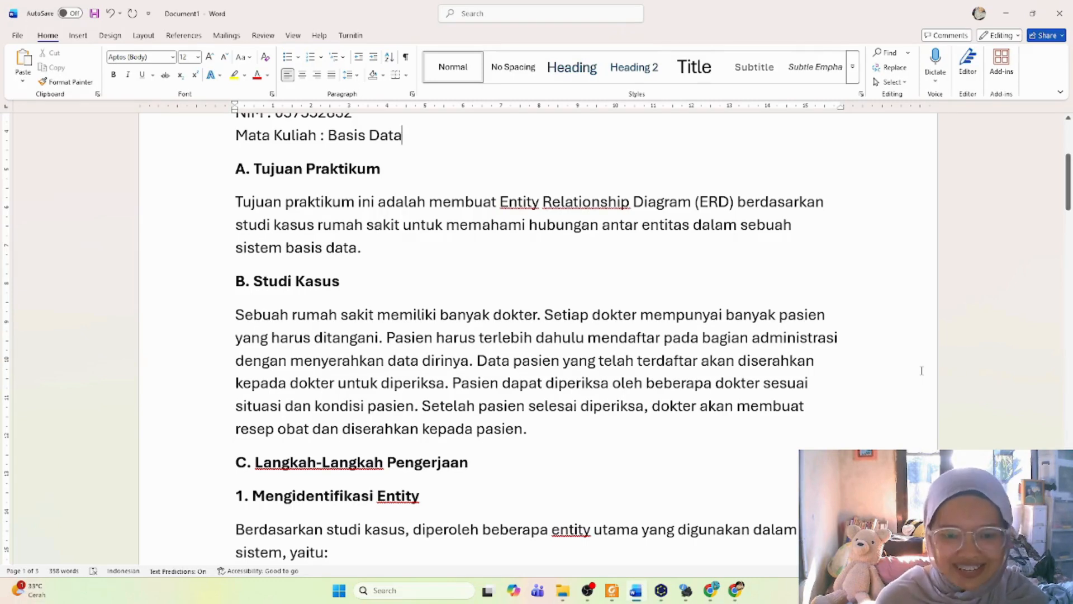
pyautogui.moveTo(601, 316); pyautogui.dragTo(624, 315)
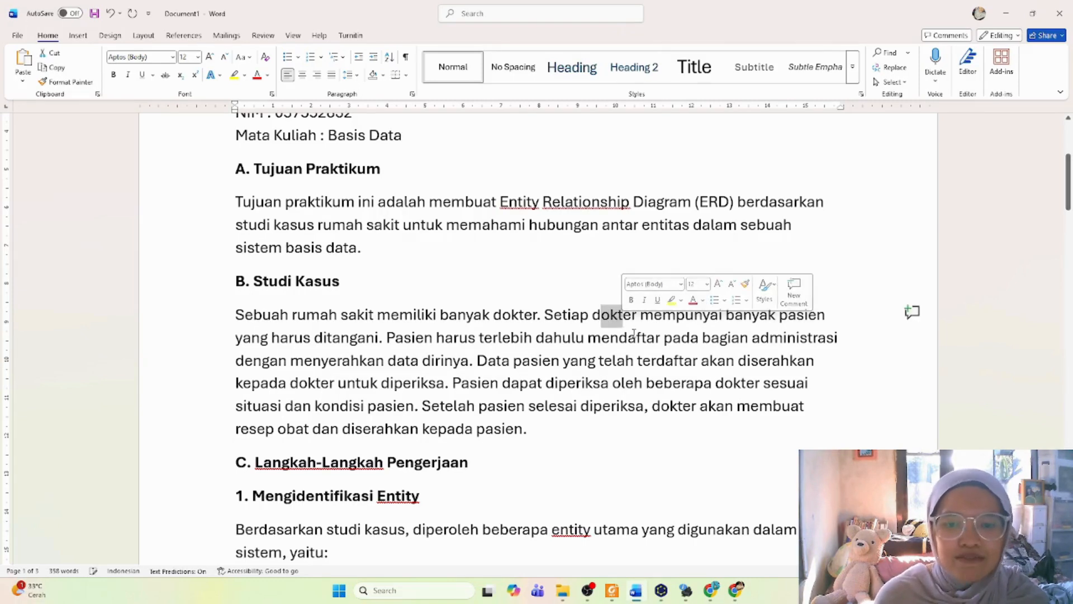
pyautogui.click(710, 319)
pyautogui.moveTo(765, 315); pyautogui.dragTo(832, 318)
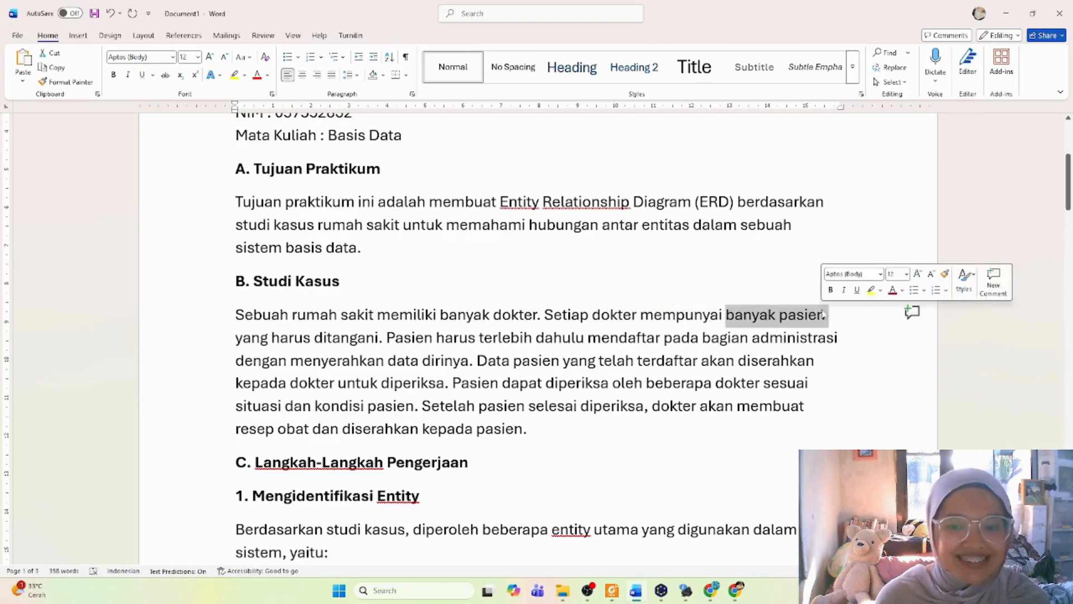
pyautogui.click(850, 323)
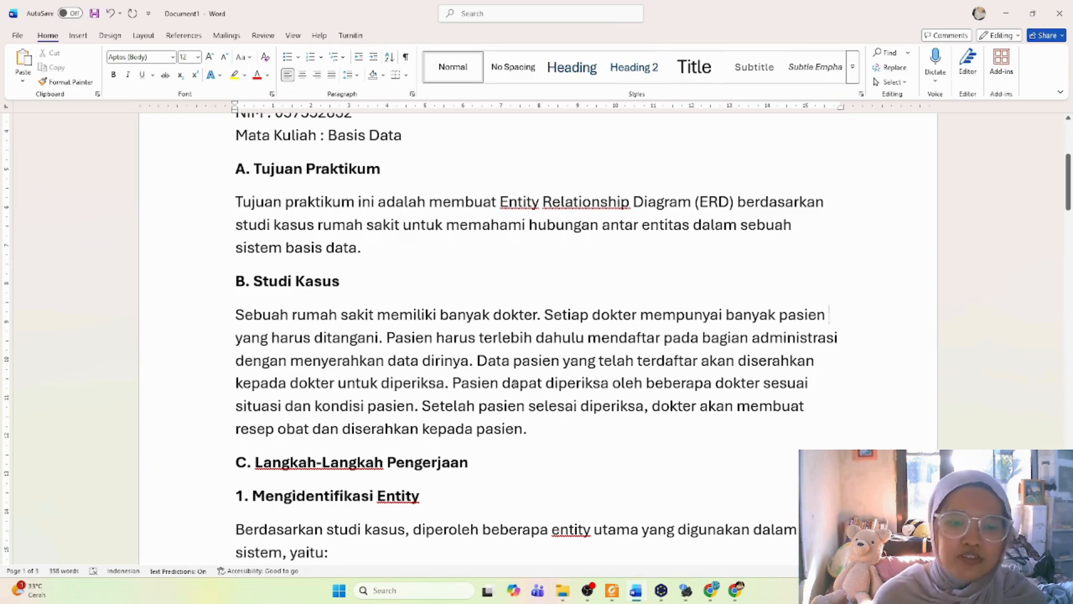
pyautogui.click(471, 383)
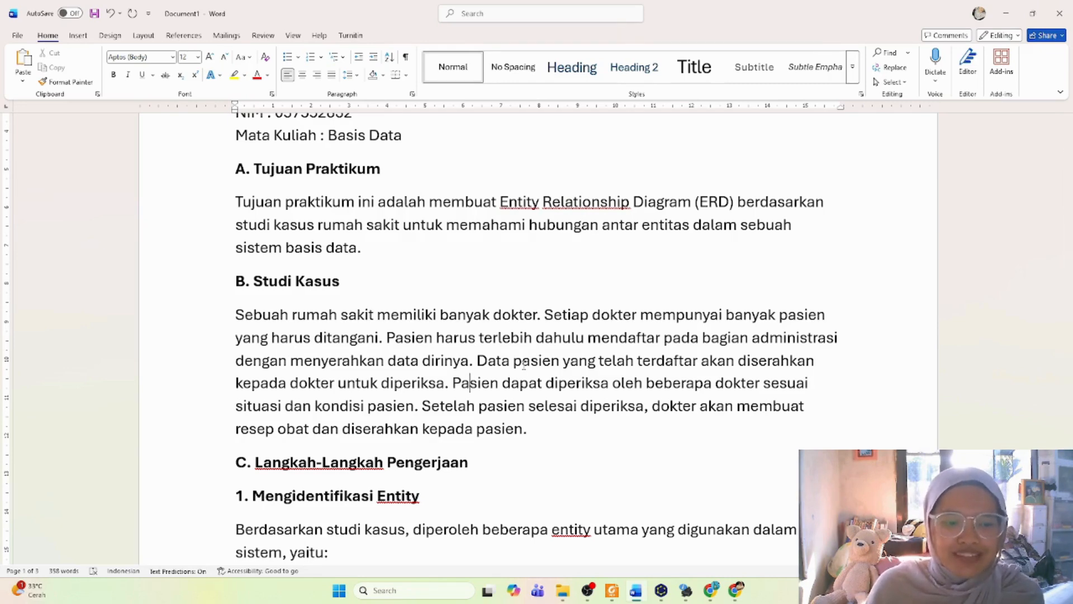
pyautogui.scroll(-3, 524, 365)
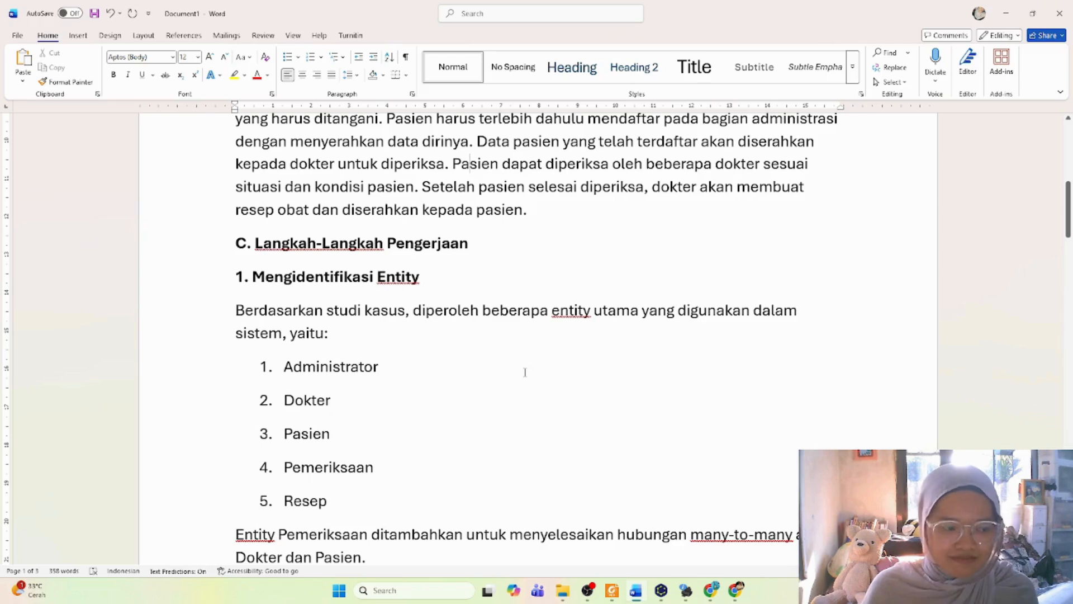
pyautogui.scroll(-3, 525, 372)
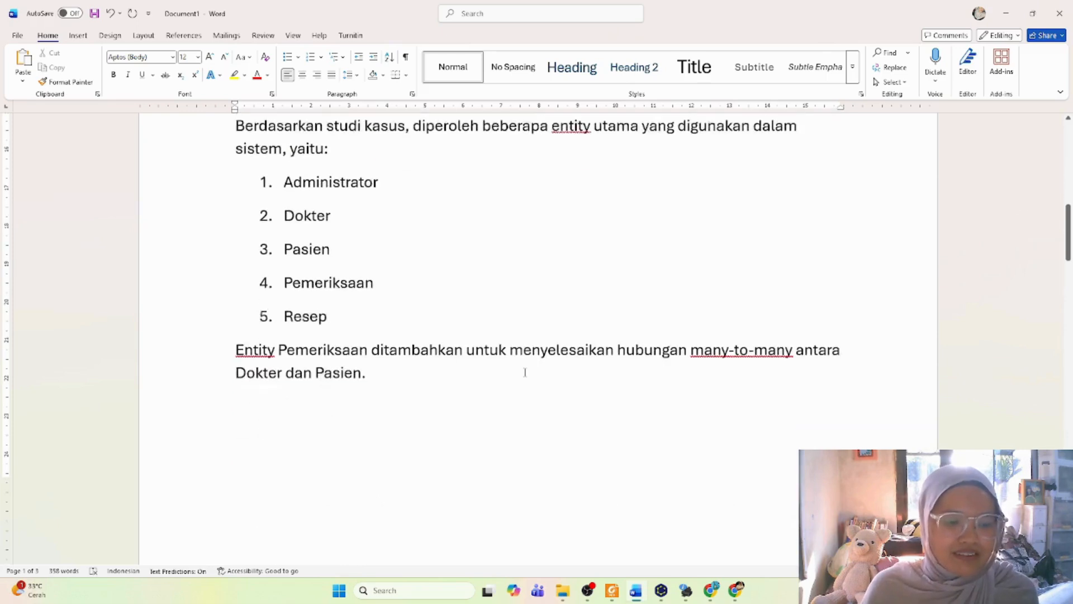
pyautogui.scroll(3, 525, 372)
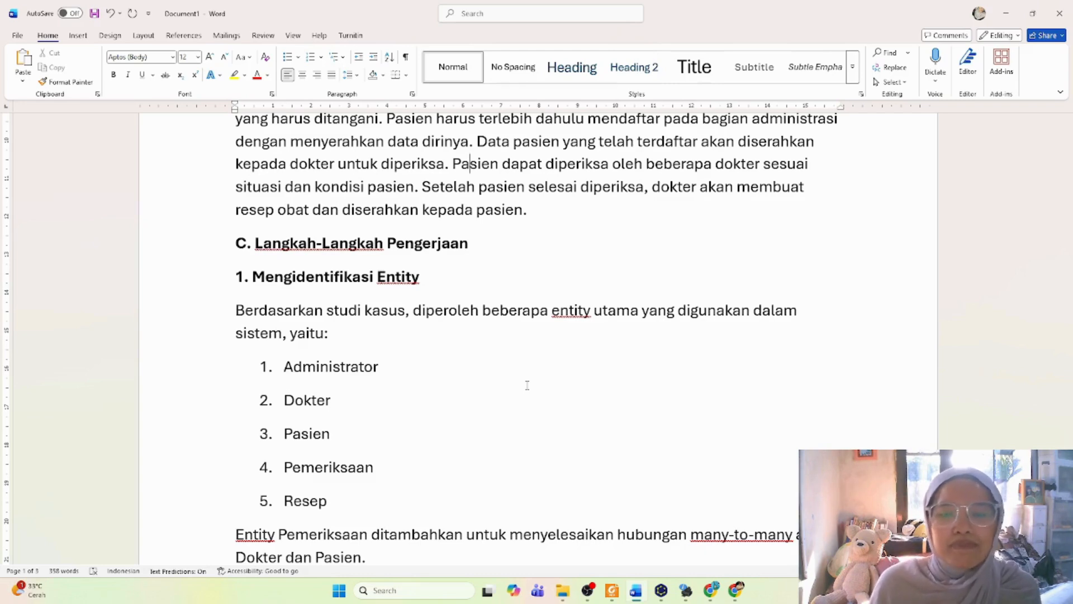
pyautogui.scroll(-3, 594, 401)
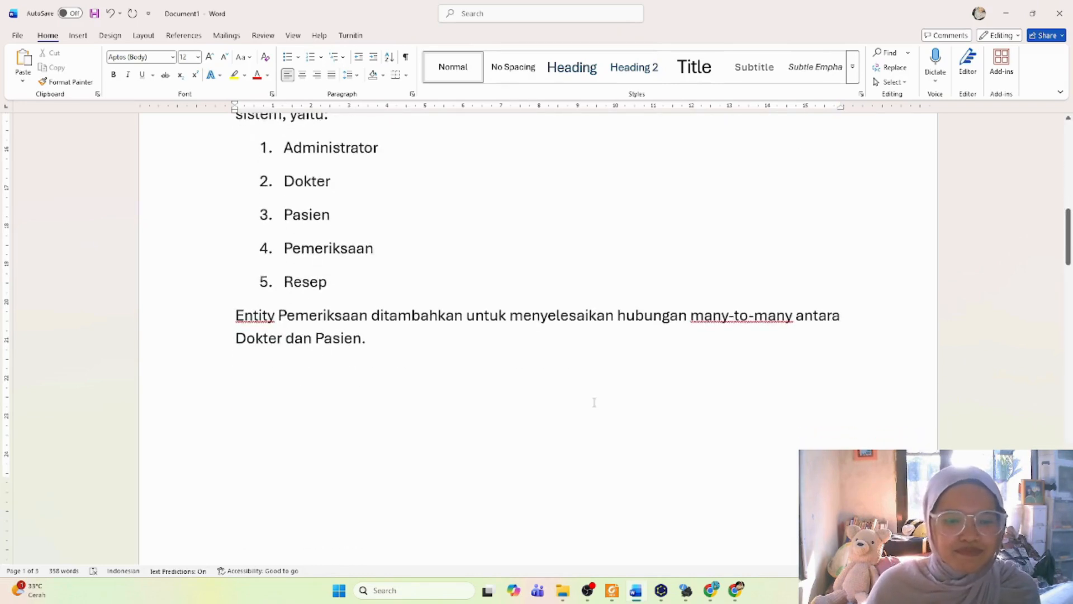
pyautogui.scroll(-6, 594, 401)
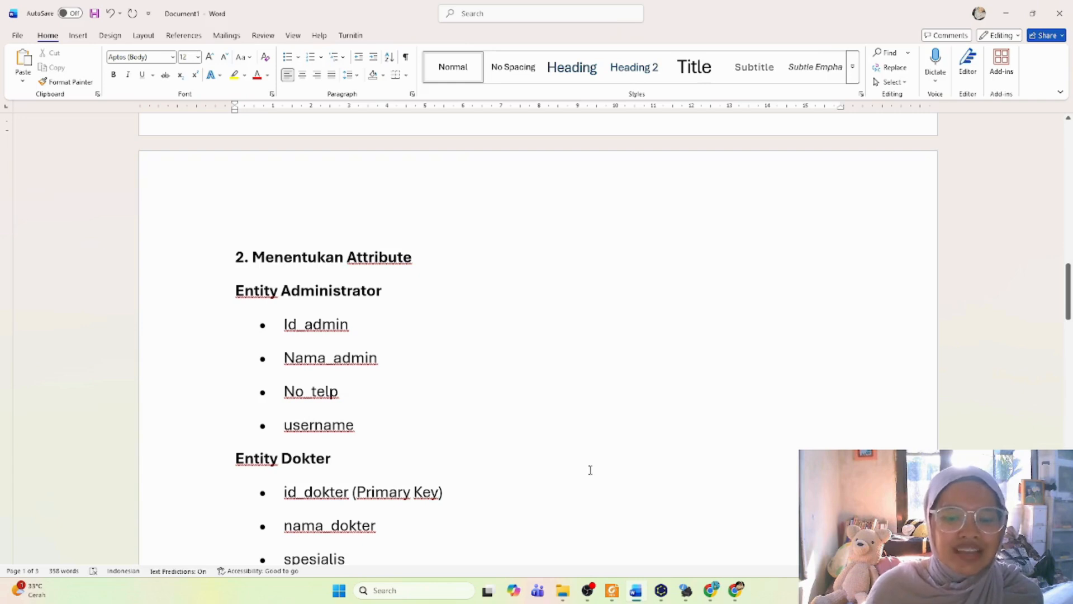
# Step: Switch to yEd and place one entity node and one attribute node above and beside it on the empty canvas
pyautogui.click(666, 597)
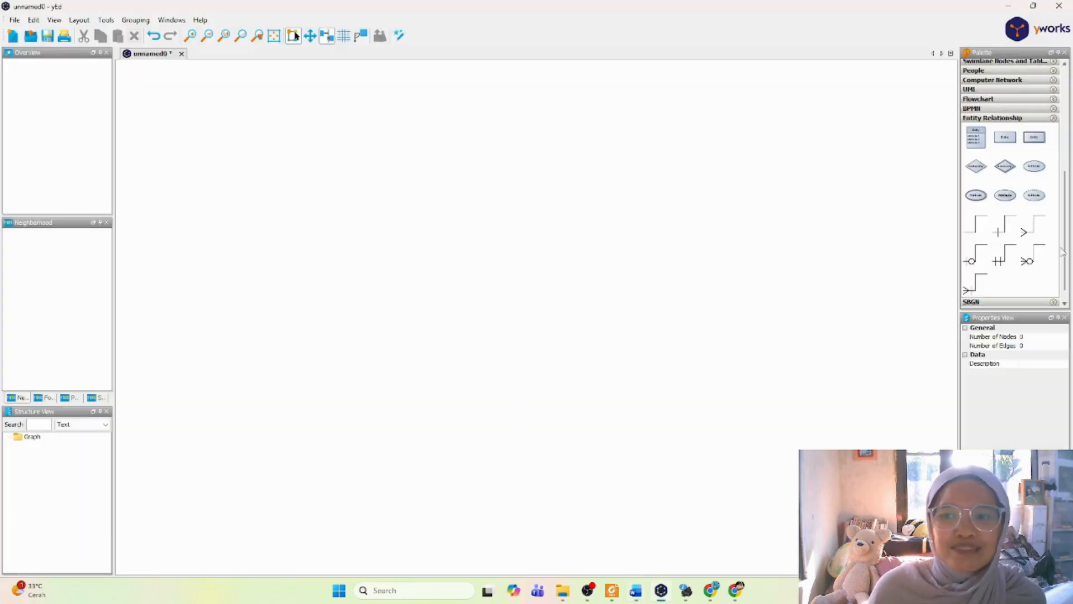
pyautogui.moveTo(998, 137); pyautogui.dragTo(360, 176)
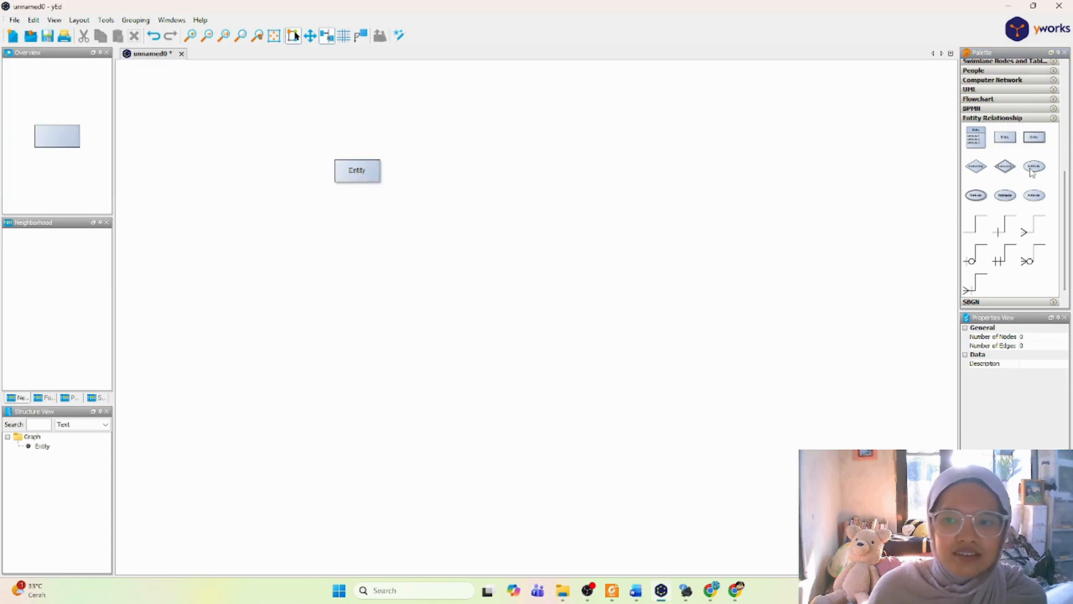
pyautogui.moveTo(1034, 166); pyautogui.dragTo(299, 145)
# Step: Label the entity node "Administrator" and widen it to 116 so the name fits inside
pyautogui.doubleClick(362, 172)
pyautogui.write('Adm')
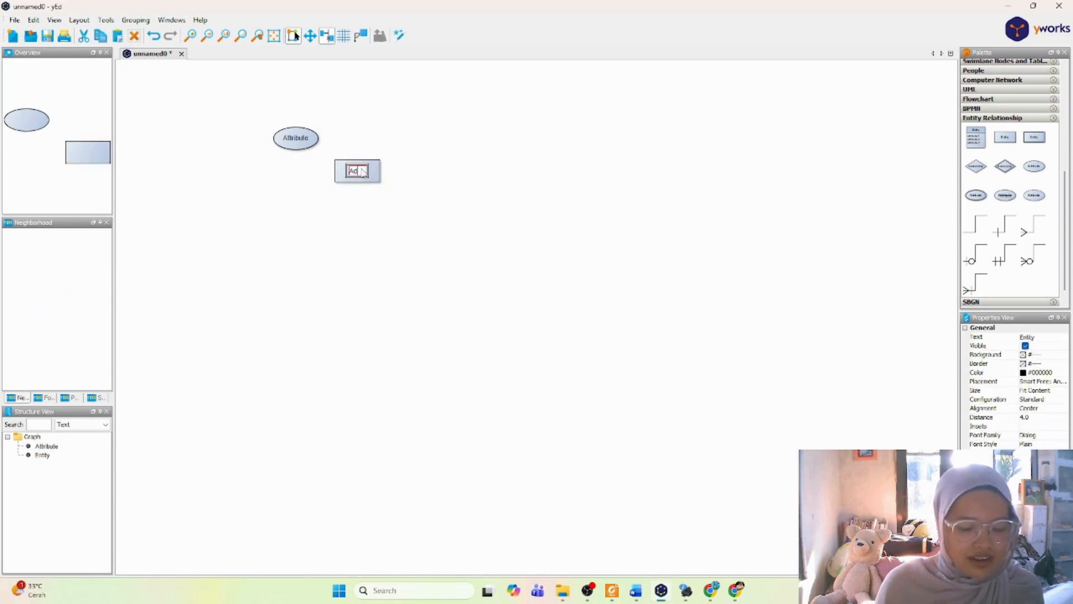
pyautogui.write('inistrator')
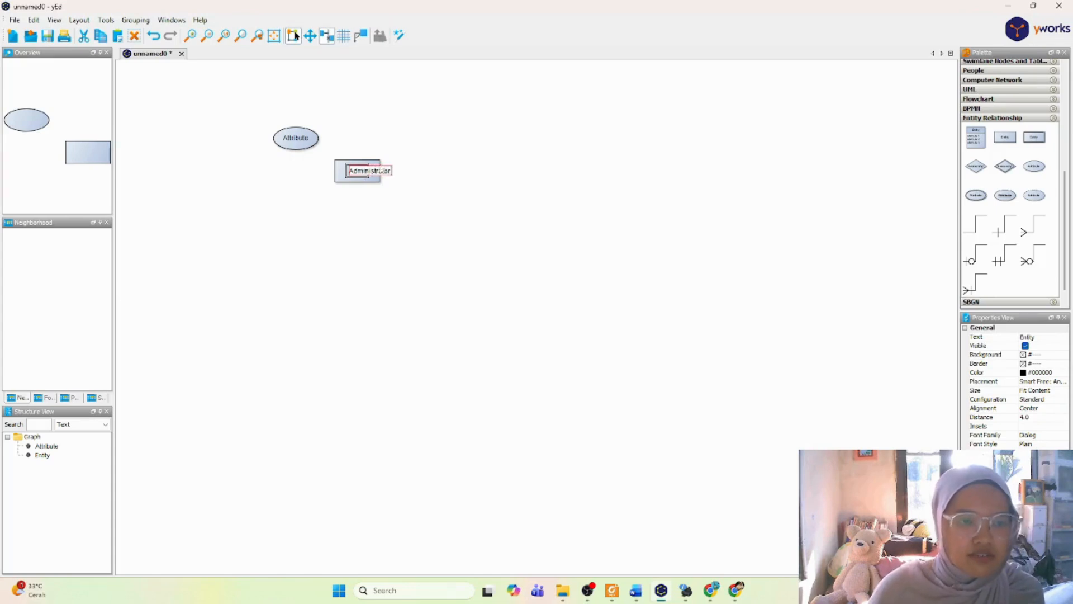
pyautogui.click(388, 161)
pyautogui.click(377, 163)
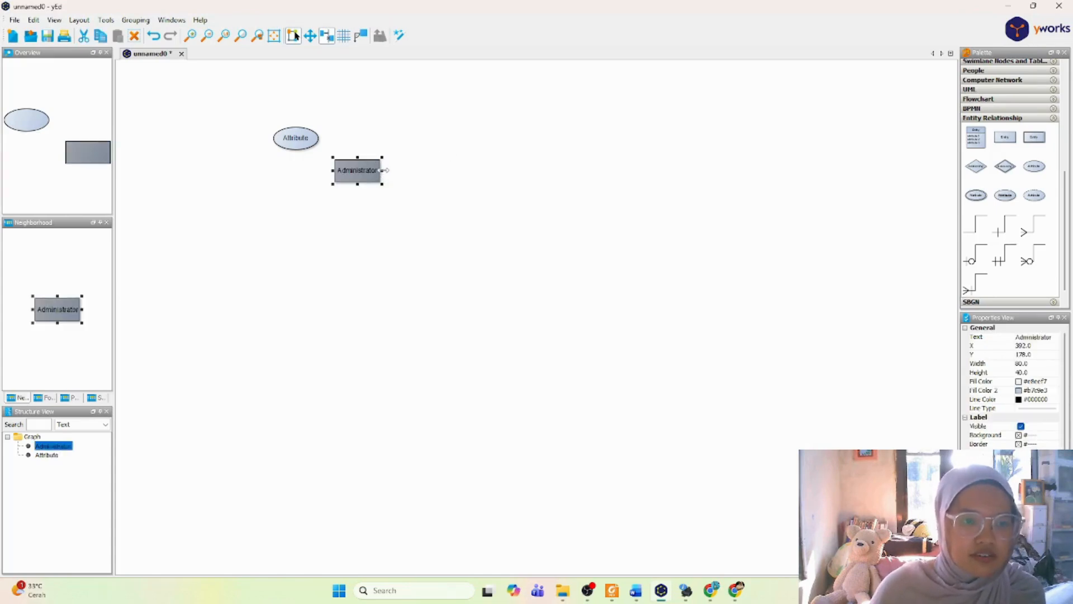
pyautogui.moveTo(382, 170); pyautogui.dragTo(402, 170)
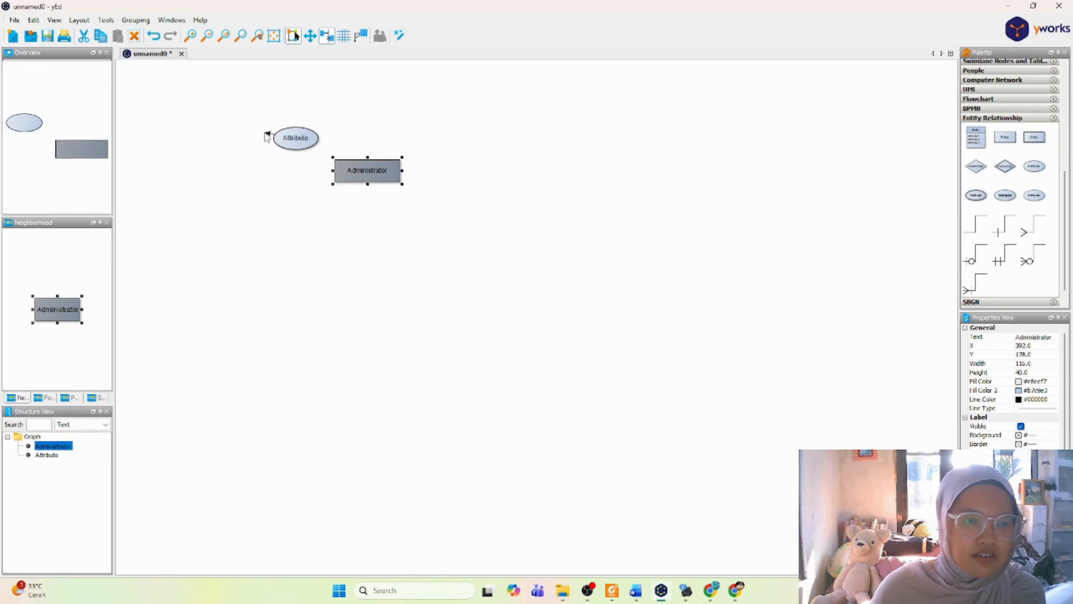
pyautogui.moveTo(267, 133); pyautogui.dragTo(330, 170)
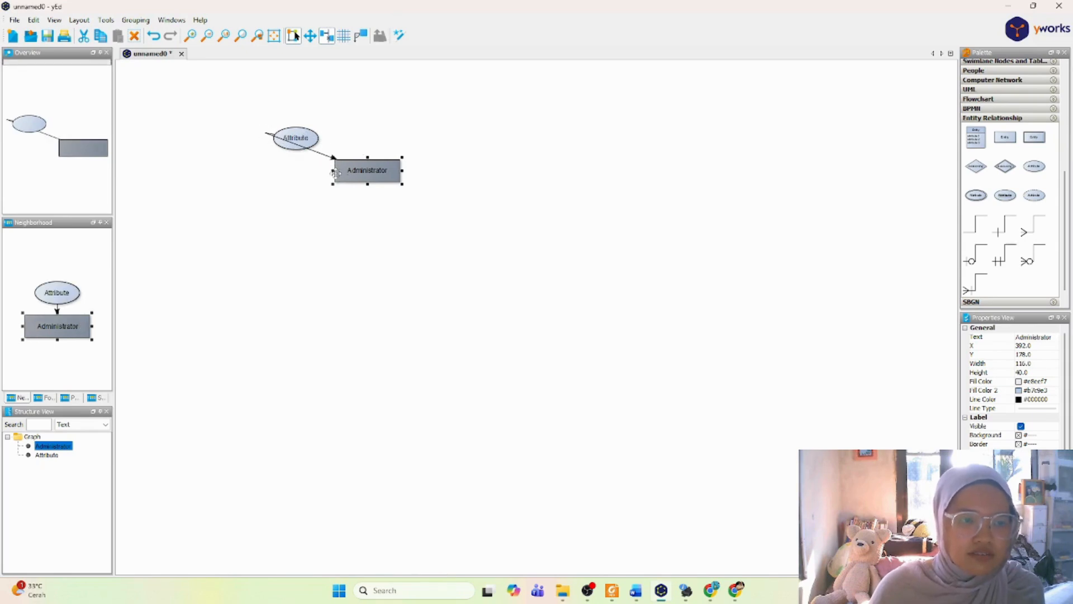
pyautogui.click(316, 154)
pyautogui.press('Delete')
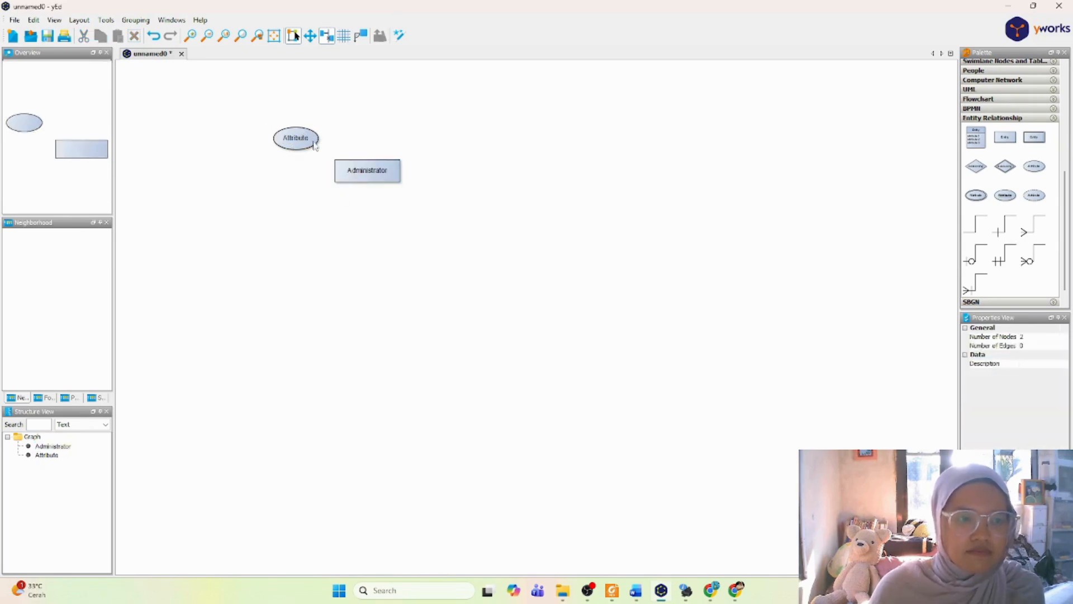
# Step: Move the attribute node farther away from the Administrator entity and label it "id_admin"
pyautogui.click(304, 143)
pyautogui.moveTo(304, 142); pyautogui.dragTo(276, 142)
pyautogui.doubleClick(270, 137)
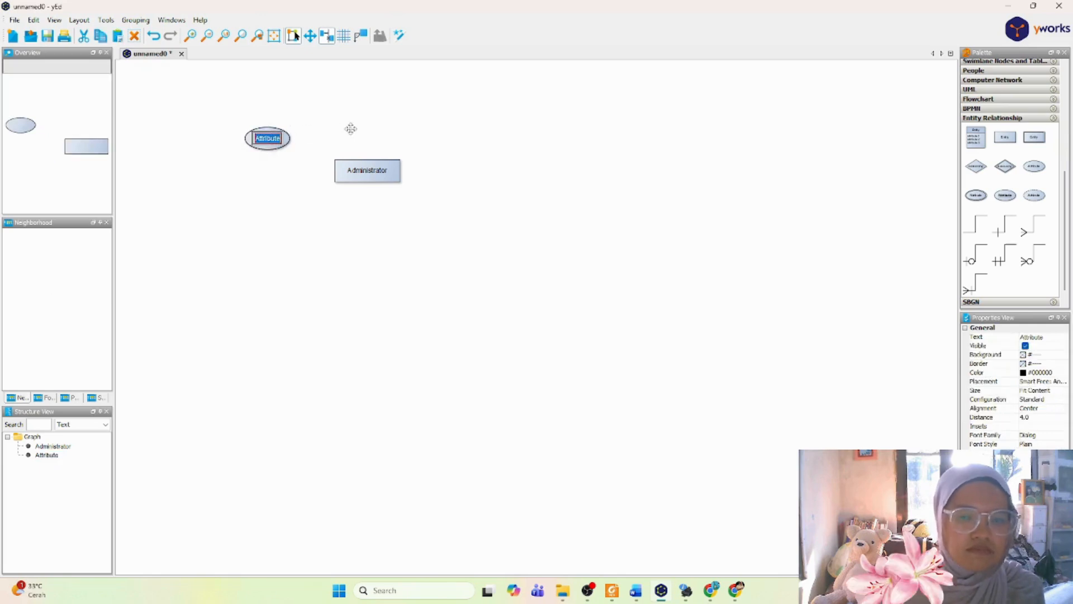
pyautogui.write('id')
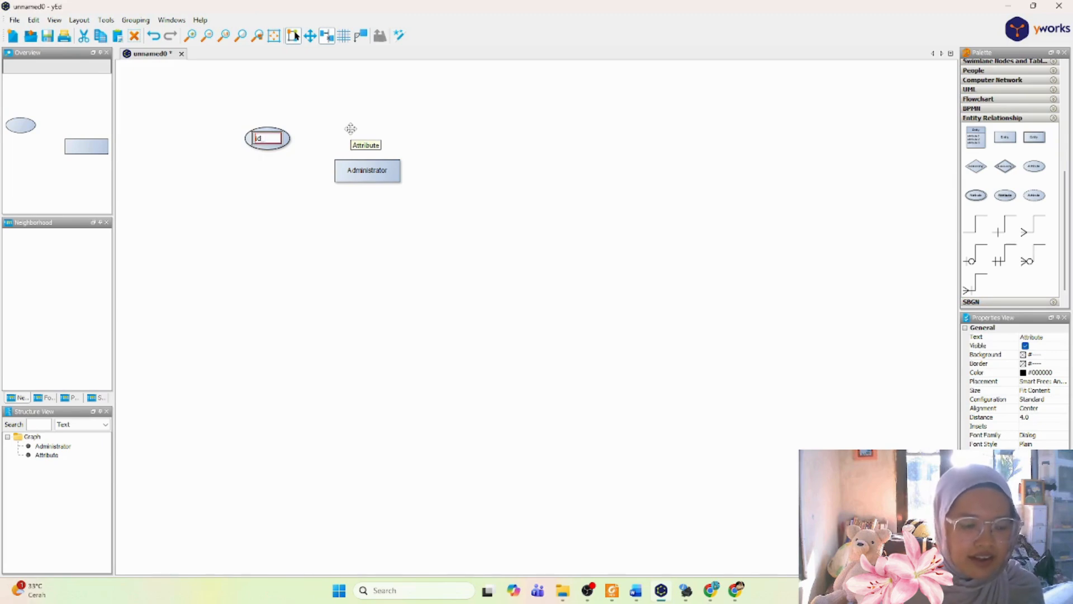
pyautogui.write('_admin')
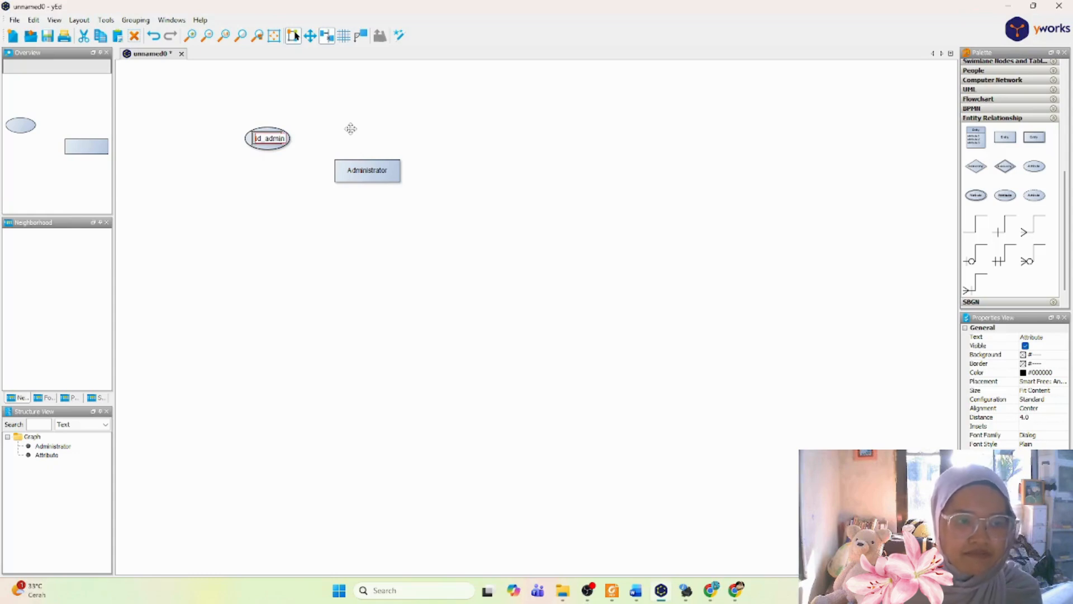
pyautogui.press('Return')
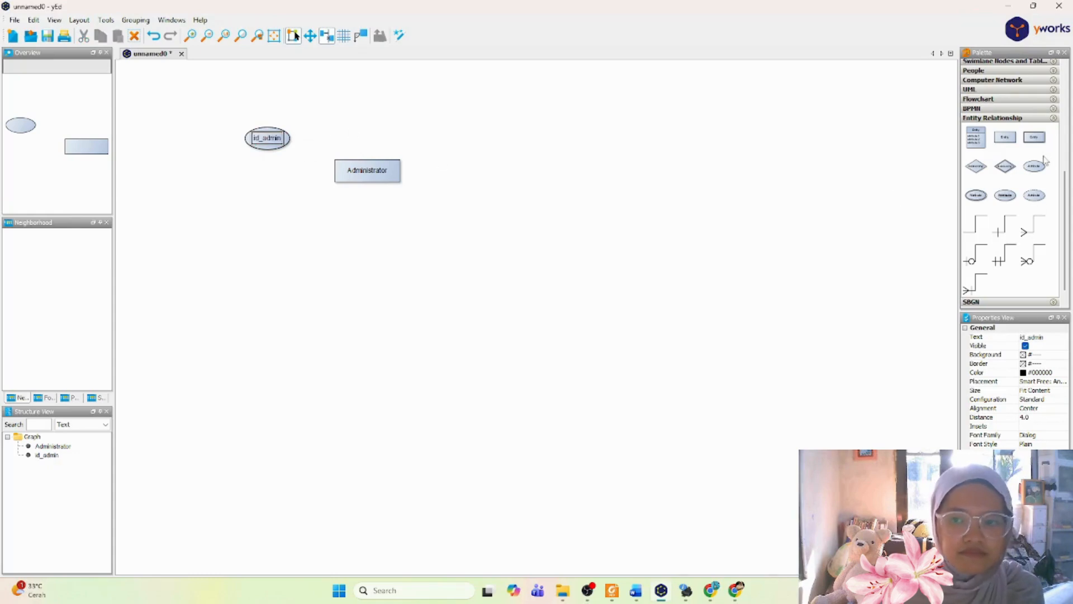
# Step: Add an attribute node below id_admin and label it "nama_admin"
pyautogui.moveTo(1016, 173); pyautogui.dragTo(270, 180)
pyautogui.doubleClick(270, 179)
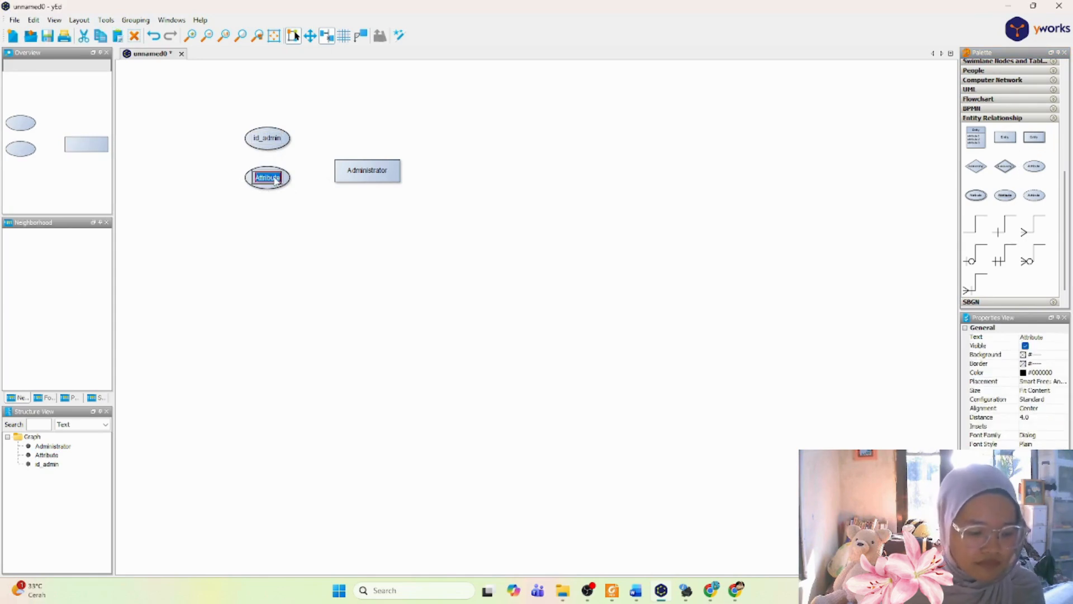
pyautogui.write('na')
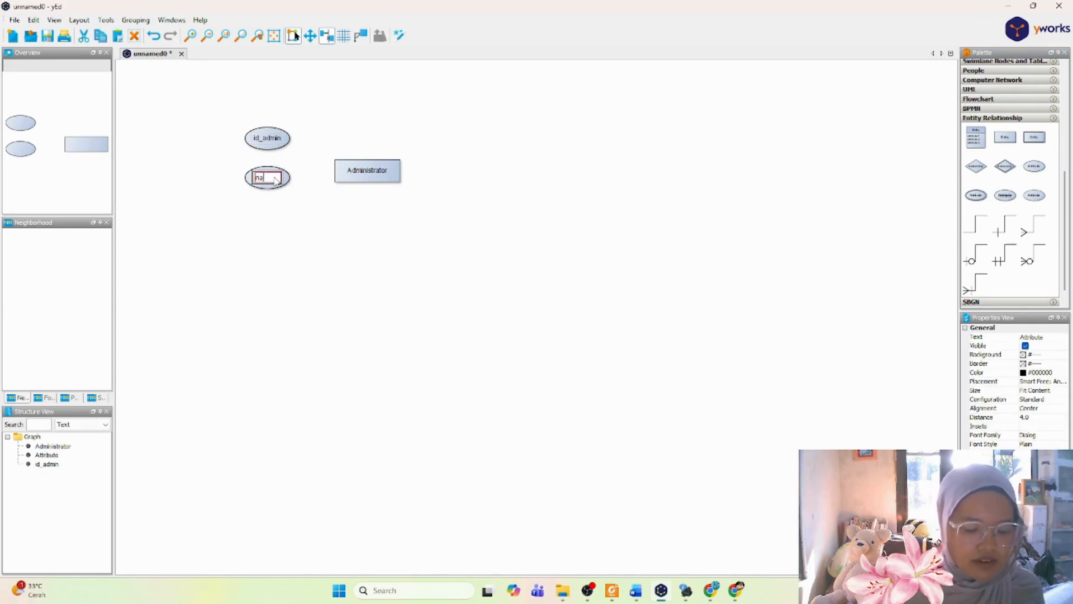
pyautogui.write('ma_admin')
pyautogui.press('Return')
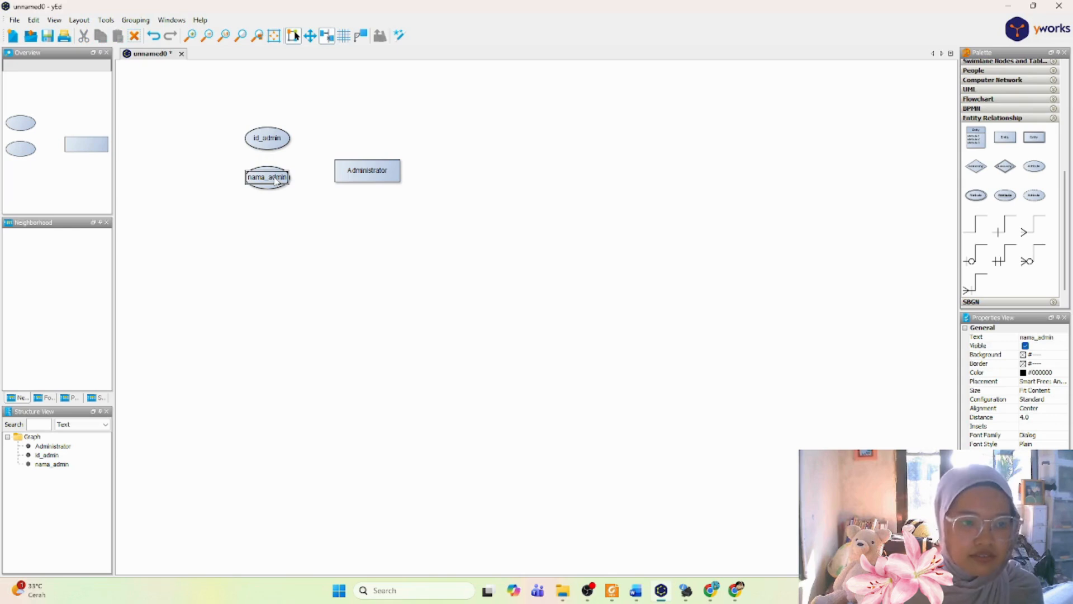
# Step: Add an attribute node below nama_admin and label it "no_telp"
pyautogui.moveTo(322, 230); pyautogui.dragTo(270, 212)
pyautogui.click(264, 219)
pyautogui.doubleClick(270, 211)
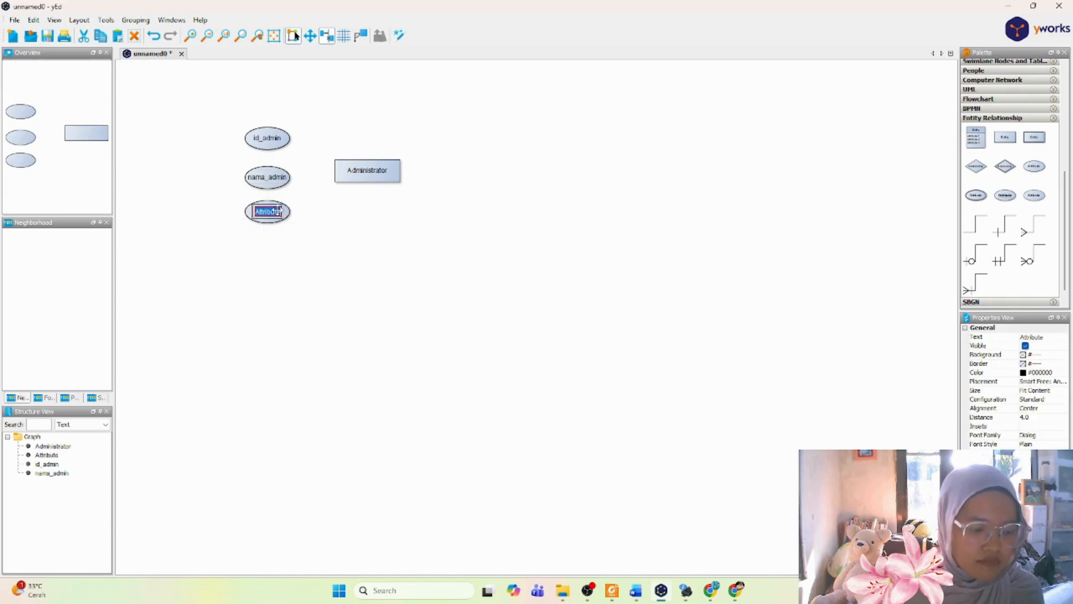
pyautogui.write('no_telp')
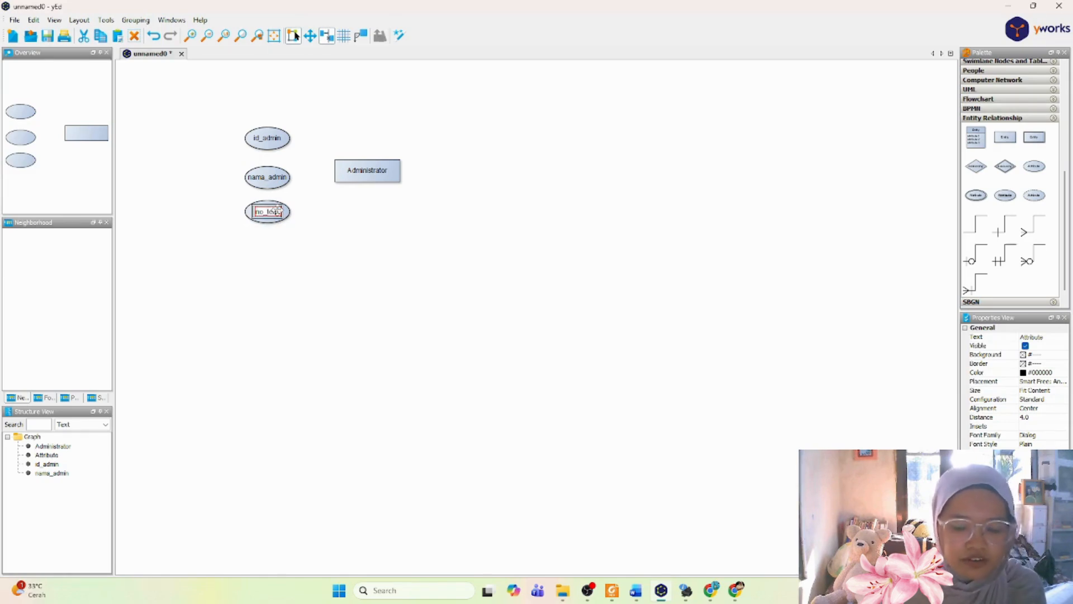
pyautogui.press('Return')
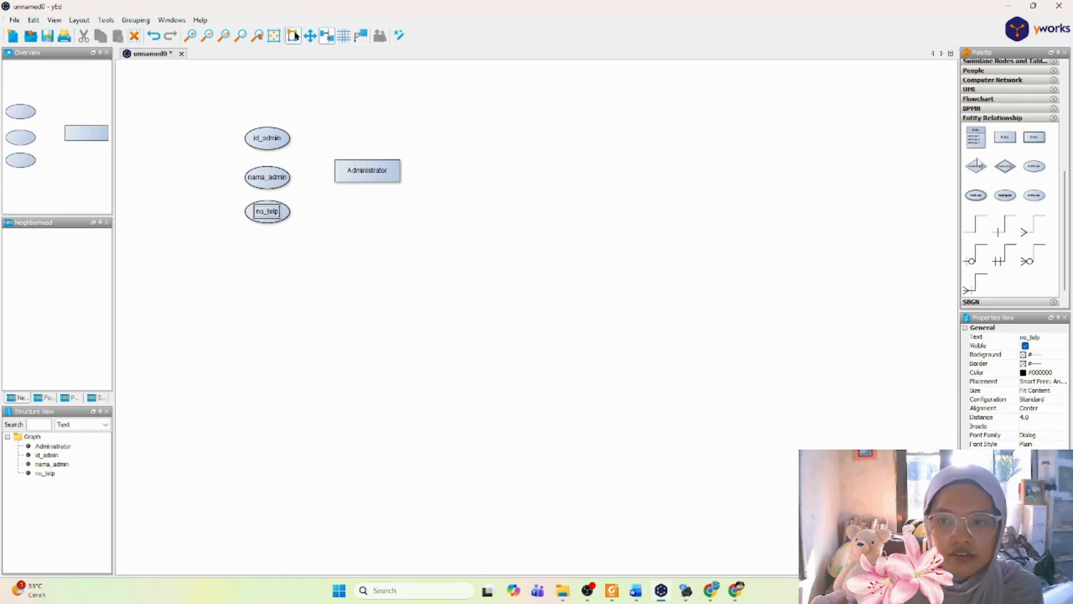
# Step: Add an attribute node below no_telp and label it "username"
pyautogui.moveTo(1034, 170); pyautogui.dragTo(269, 249)
pyautogui.doubleClick(269, 247)
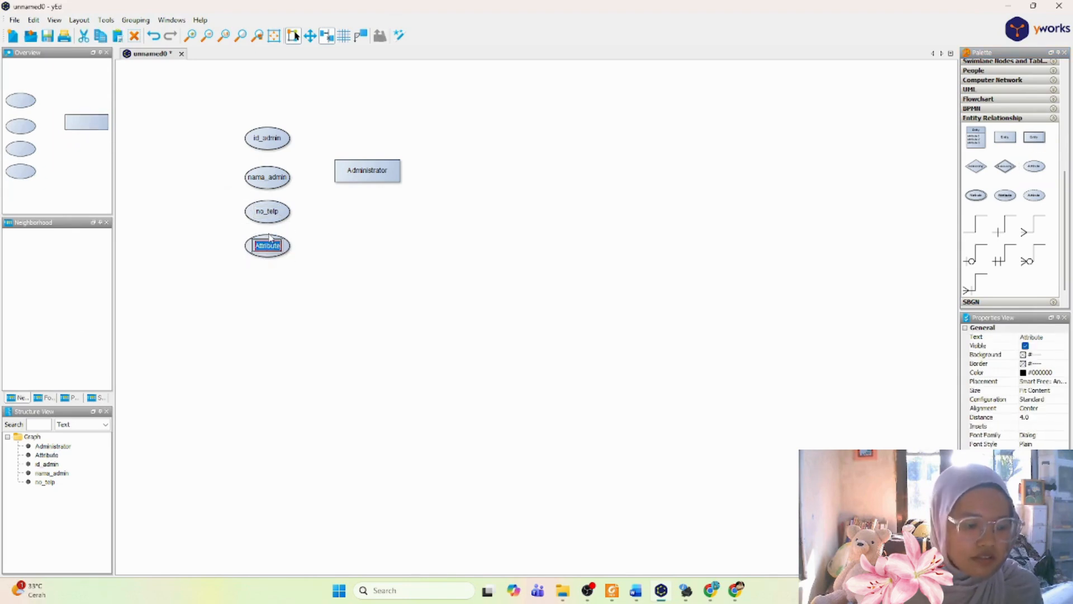
pyautogui.write('use')
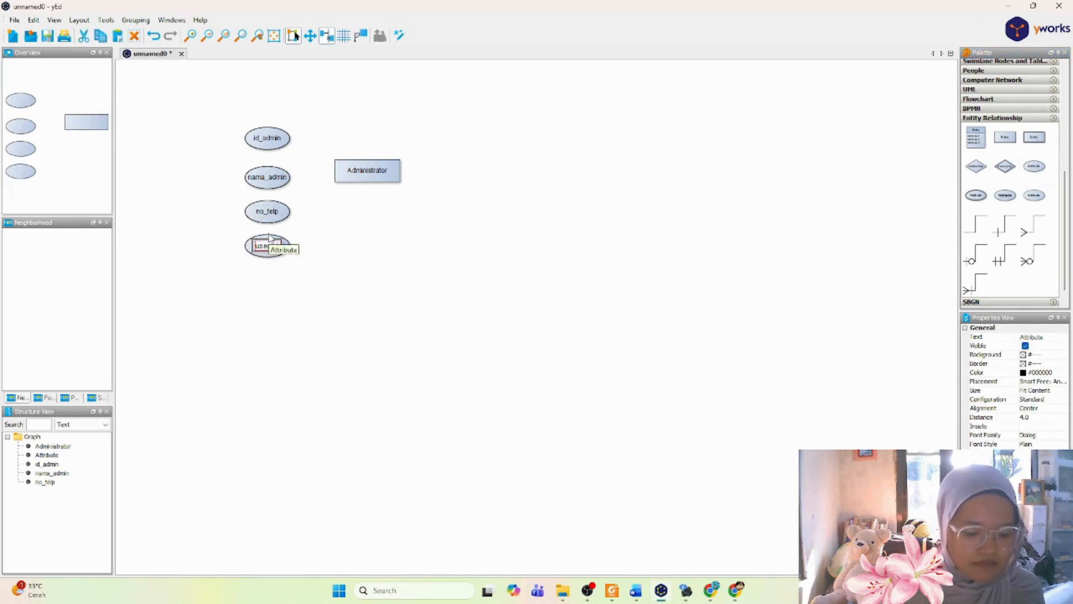
pyautogui.write('rname')
pyautogui.press('Return')
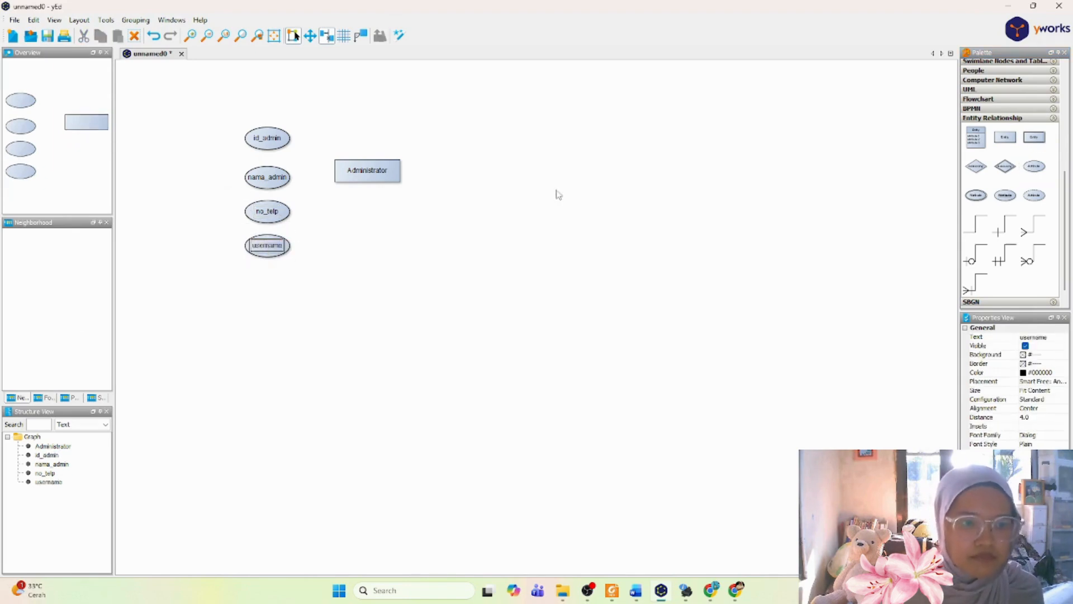
# Step: Connect the id_admin, nama_admin, no_telp and username attributes to the Administrator entity with unspecified relationship lines
pyautogui.moveTo(284, 132); pyautogui.dragTo(390, 182)
pyautogui.click(974, 225)
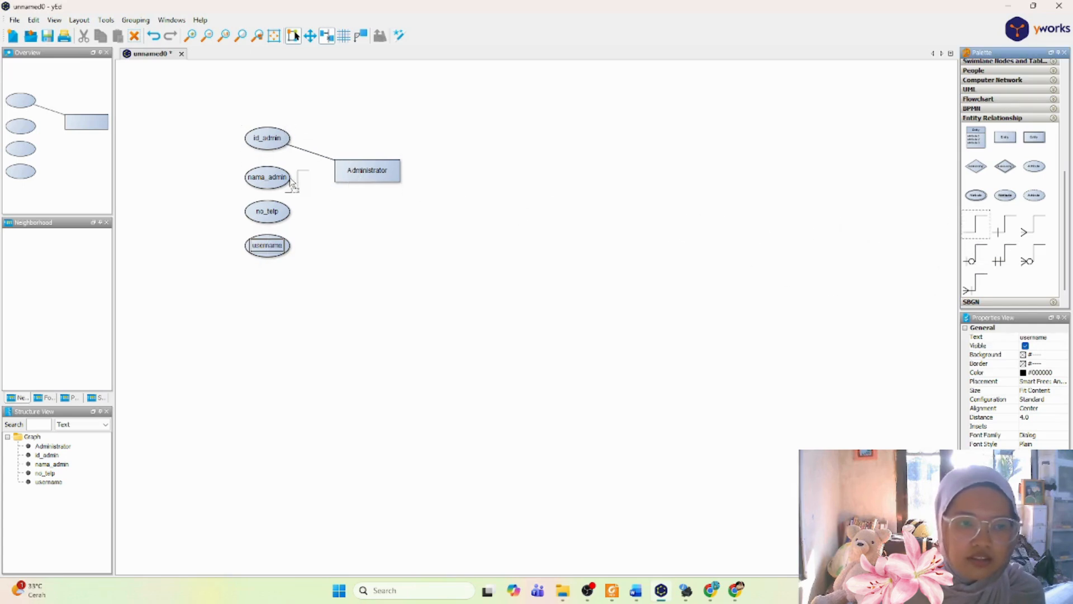
pyautogui.moveTo(291, 185); pyautogui.dragTo(341, 174)
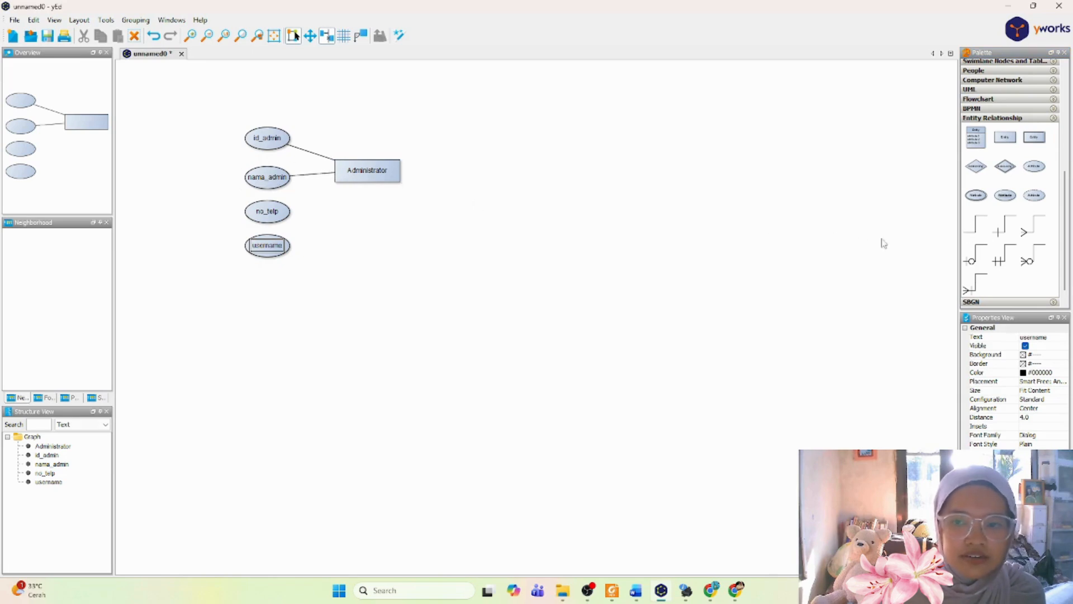
pyautogui.click(975, 223)
pyautogui.moveTo(268, 214)
pyautogui.mouseDown()
pyautogui.moveTo(270, 197)
pyautogui.moveTo(354, 185)
pyautogui.mouseUp()
pyautogui.moveTo(973, 226); pyautogui.dragTo(272, 242)
pyautogui.moveTo(977, 226)
pyautogui.mouseDown()
pyautogui.moveTo(321, 260)
pyautogui.moveTo(268, 247)
pyautogui.moveTo(347, 199)
pyautogui.moveTo(352, 183)
pyautogui.mouseUp()
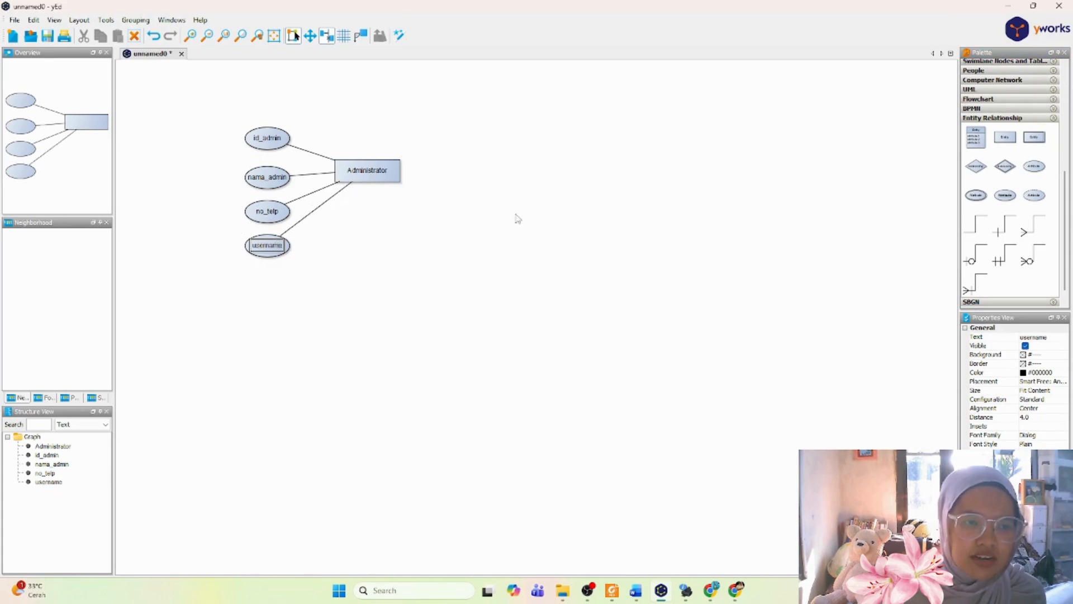
pyautogui.click(550, 194)
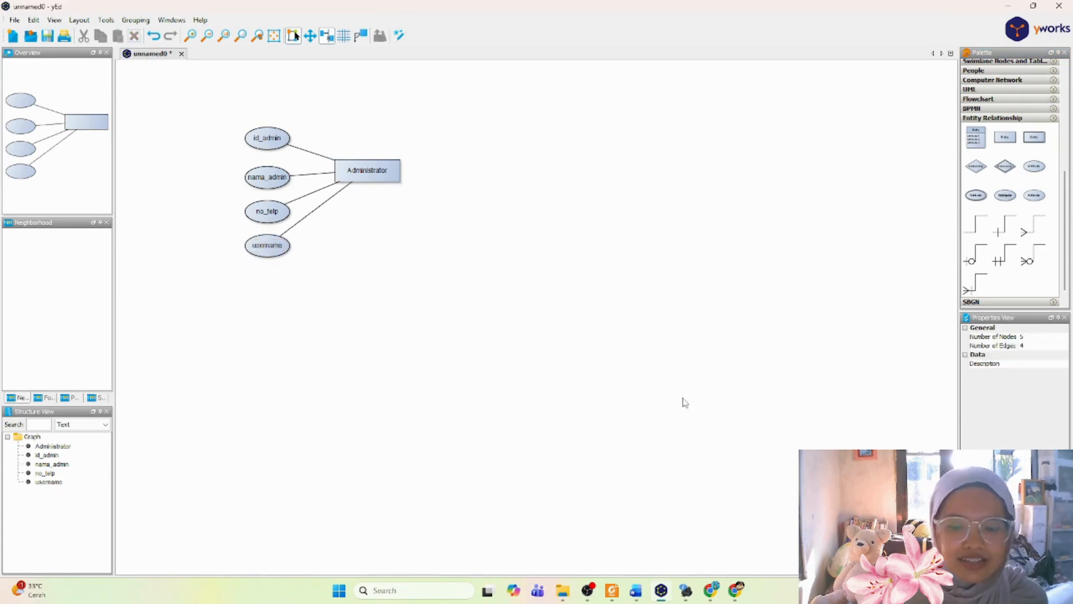
# Step: Check the Dokter attributes in the Word report, and back in yEd add an entity labeled "Dokter" below Administrator
pyautogui.click(643, 598)
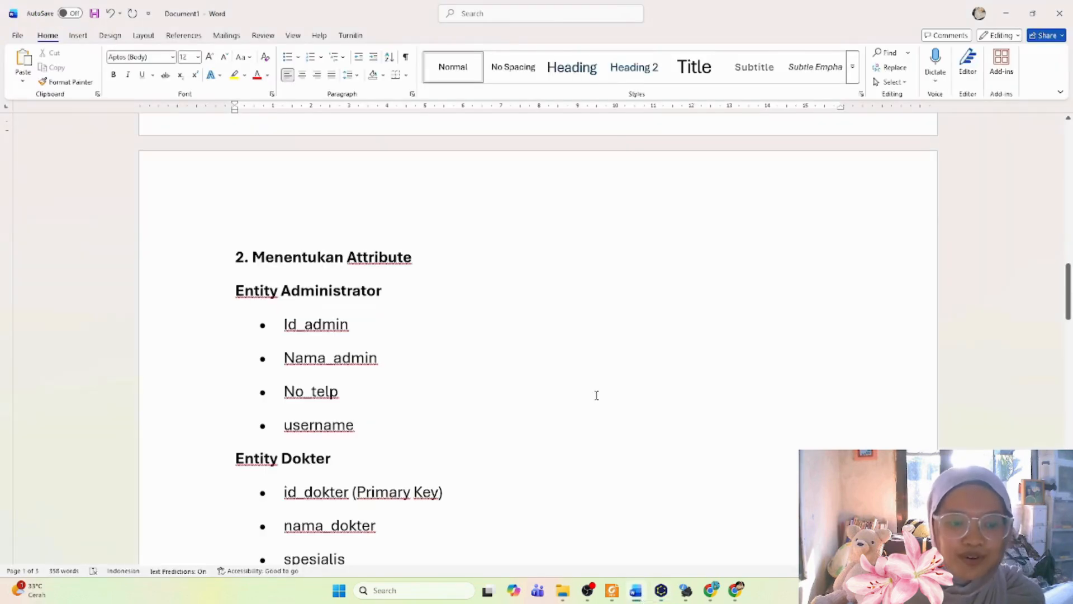
pyautogui.scroll(-3, 597, 396)
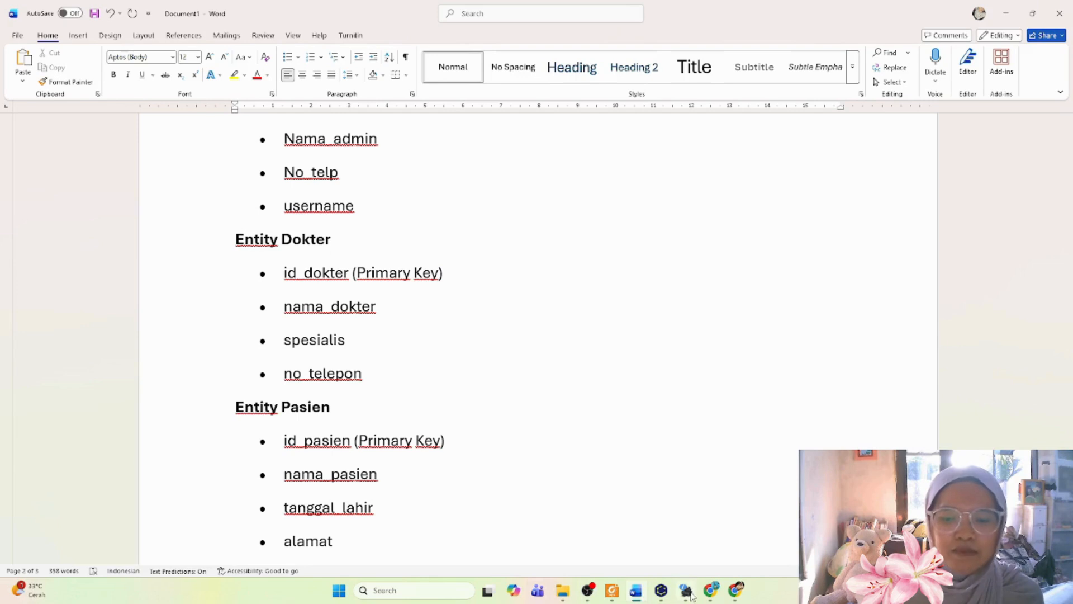
pyautogui.click(662, 592)
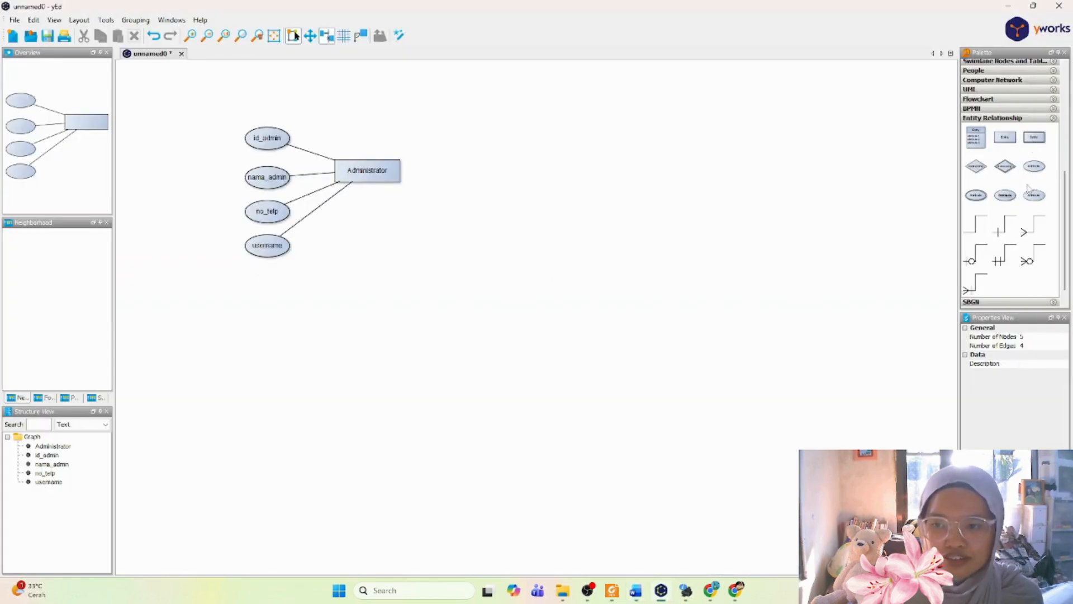
pyautogui.click(1011, 140)
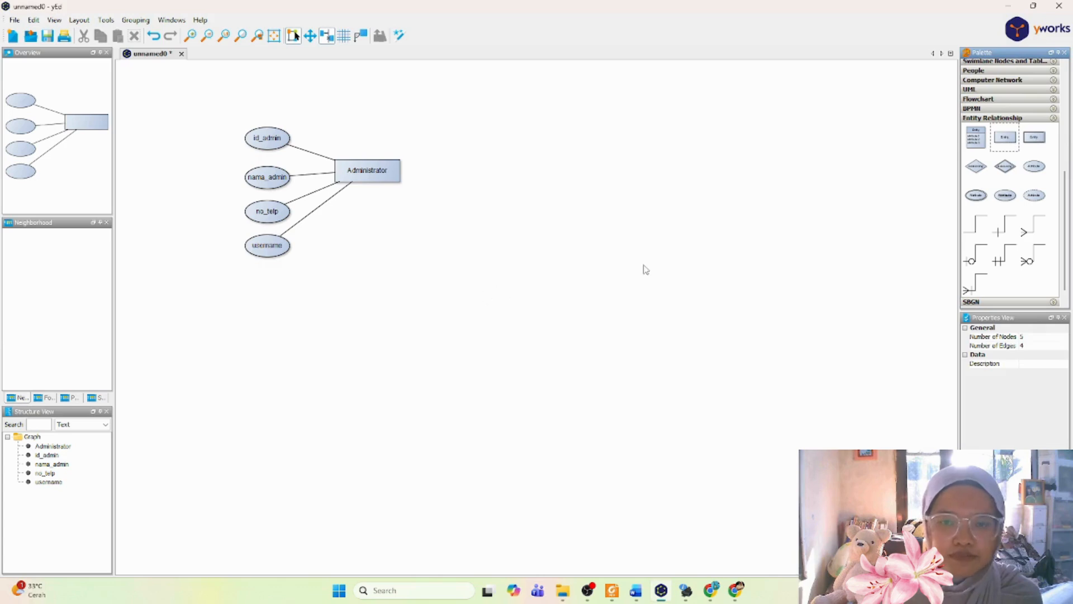
pyautogui.moveTo(998, 140); pyautogui.dragTo(369, 324)
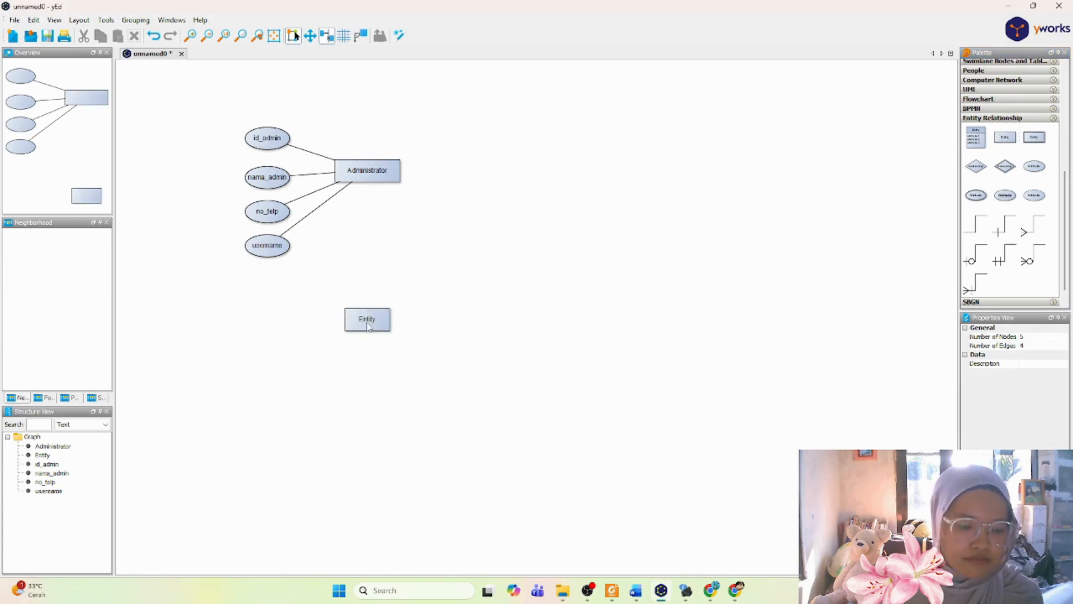
pyautogui.doubleClick(367, 321)
pyautogui.write('Do')
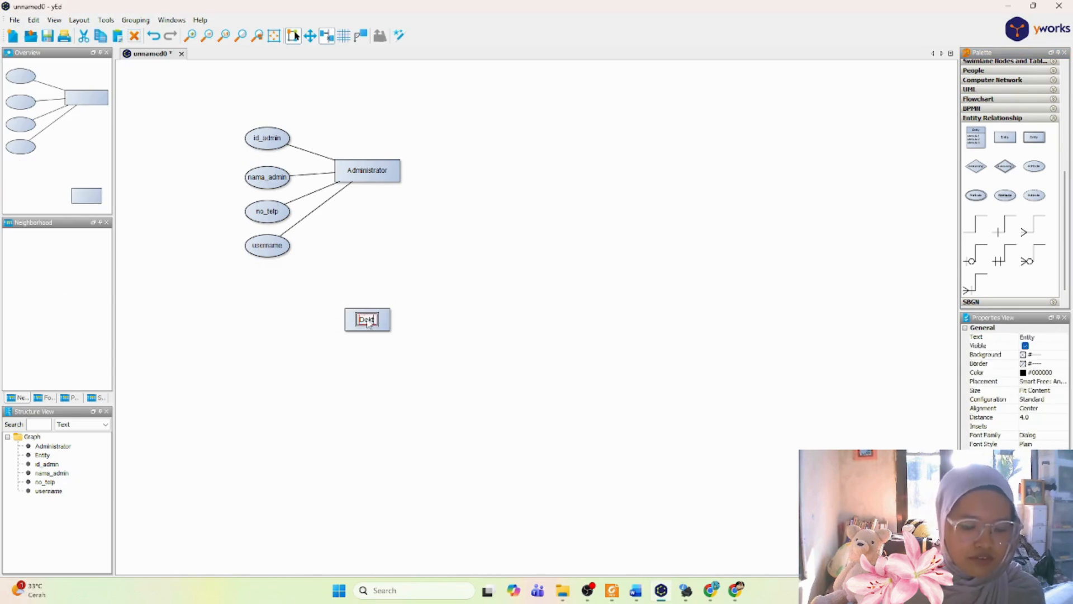
pyautogui.write('kter')
pyautogui.press('Return')
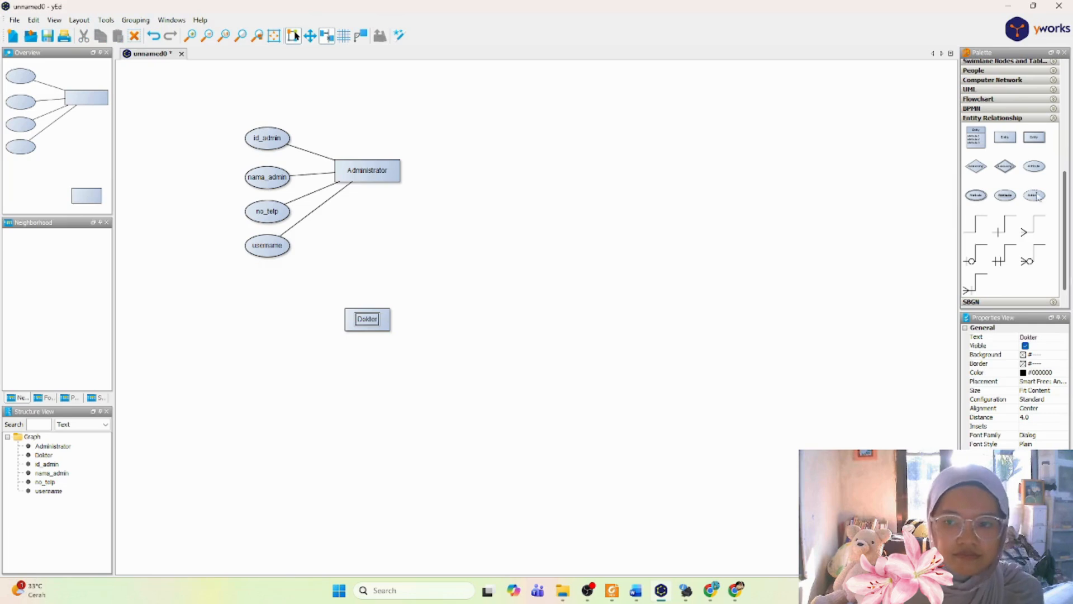
# Step: Add two stacked attribute nodes beside the Dokter entity and label them "id_dokter" and "nama_dokter"
pyautogui.moveTo(1034, 167); pyautogui.dragTo(270, 307)
pyautogui.doubleClick(272, 307)
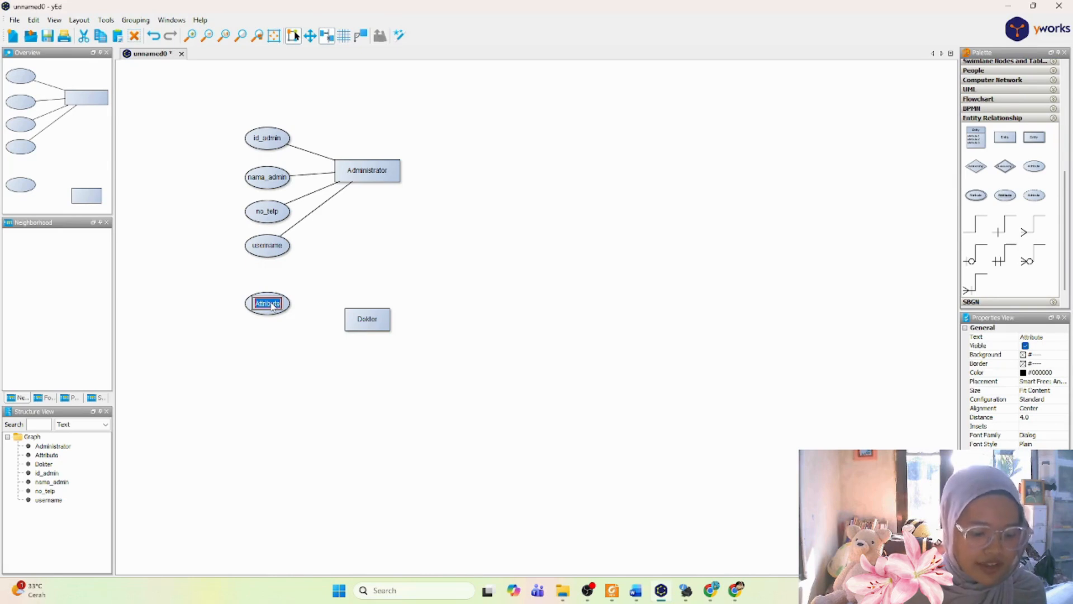
pyautogui.write('id_dokter')
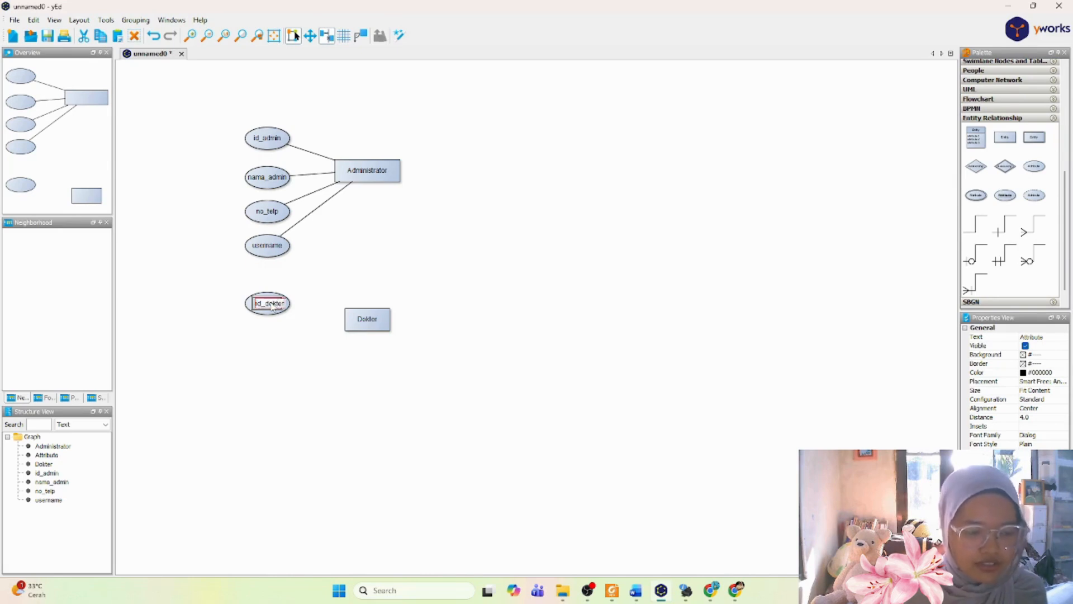
pyautogui.press('Return')
pyautogui.moveTo(1034, 166); pyautogui.dragTo(269, 344)
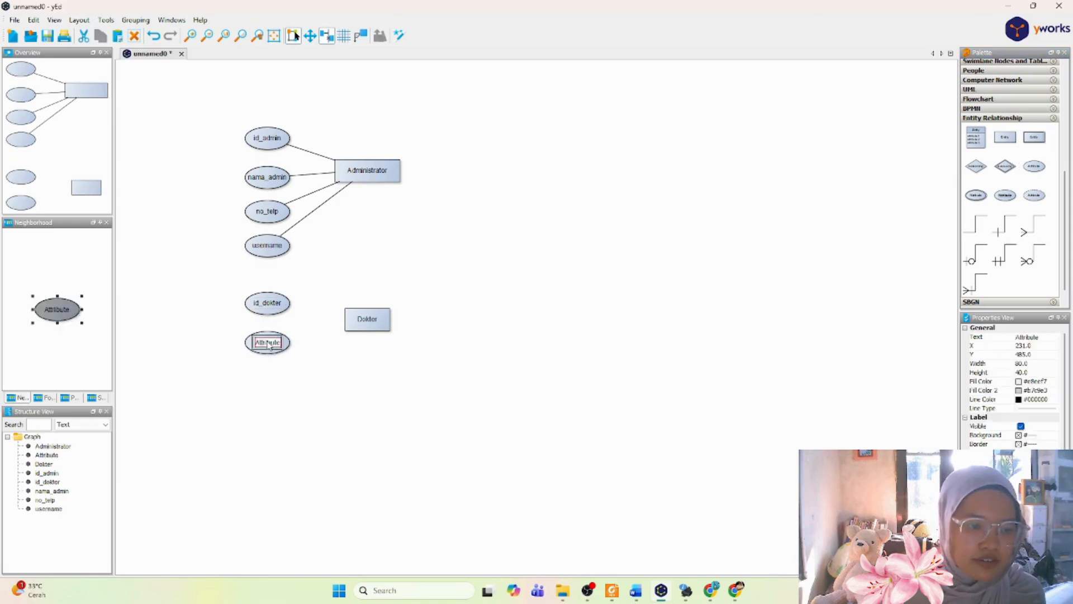
pyautogui.click(269, 343)
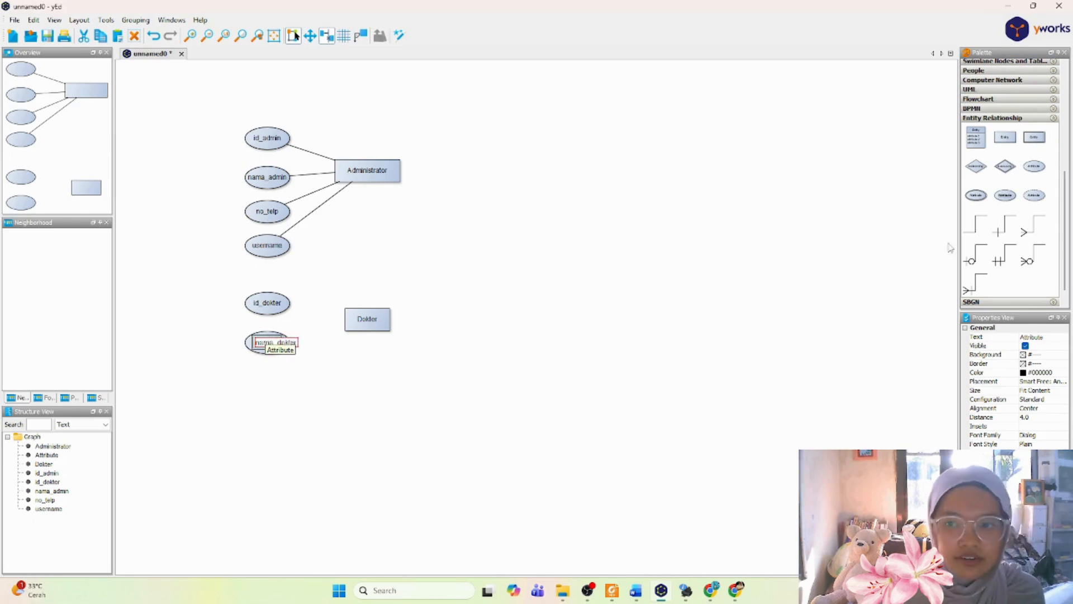
# Step: Add an attribute node below nama_dokter and label it "spesialis"
pyautogui.moveTo(1035, 166); pyautogui.dragTo(273, 381)
pyautogui.doubleClick(273, 377)
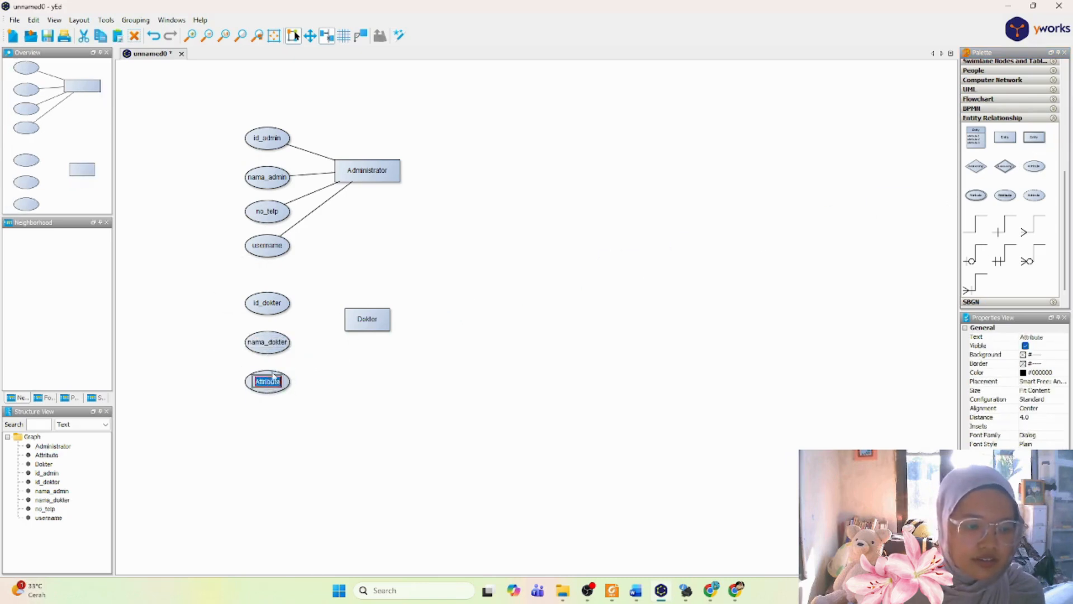
pyautogui.write('spes')
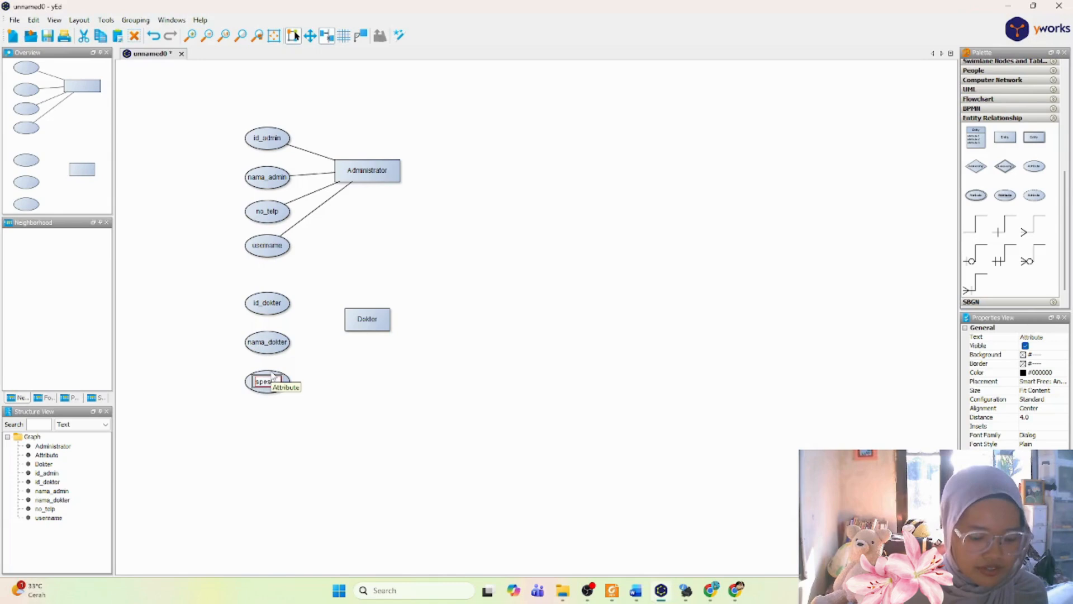
pyautogui.write('ialis')
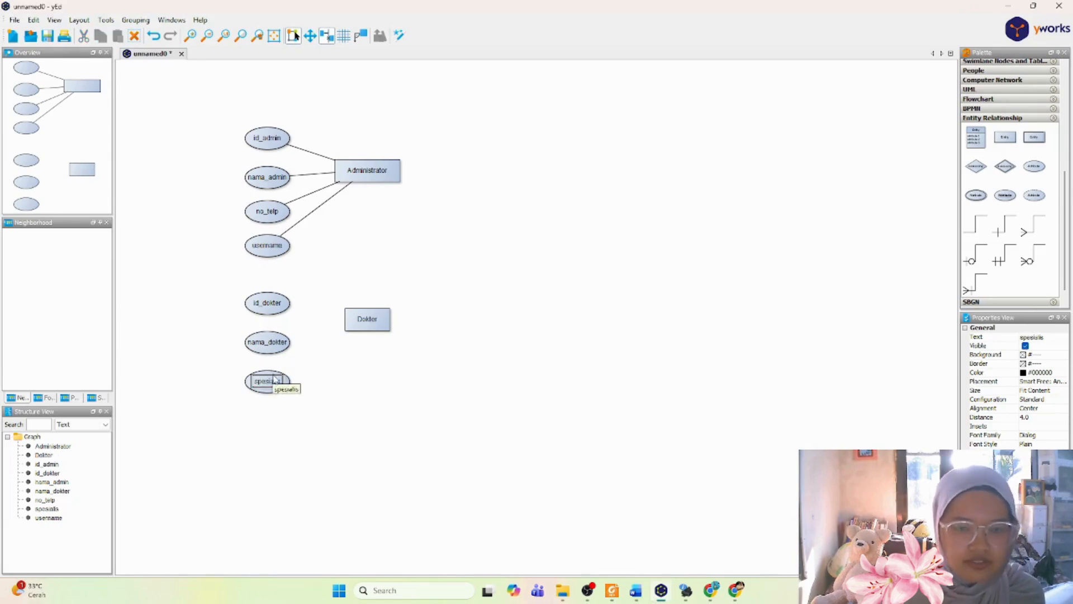
# Step: Add an attribute node below spesialis and label it "no_telp"
pyautogui.moveTo(1039, 168); pyautogui.dragTo(269, 422)
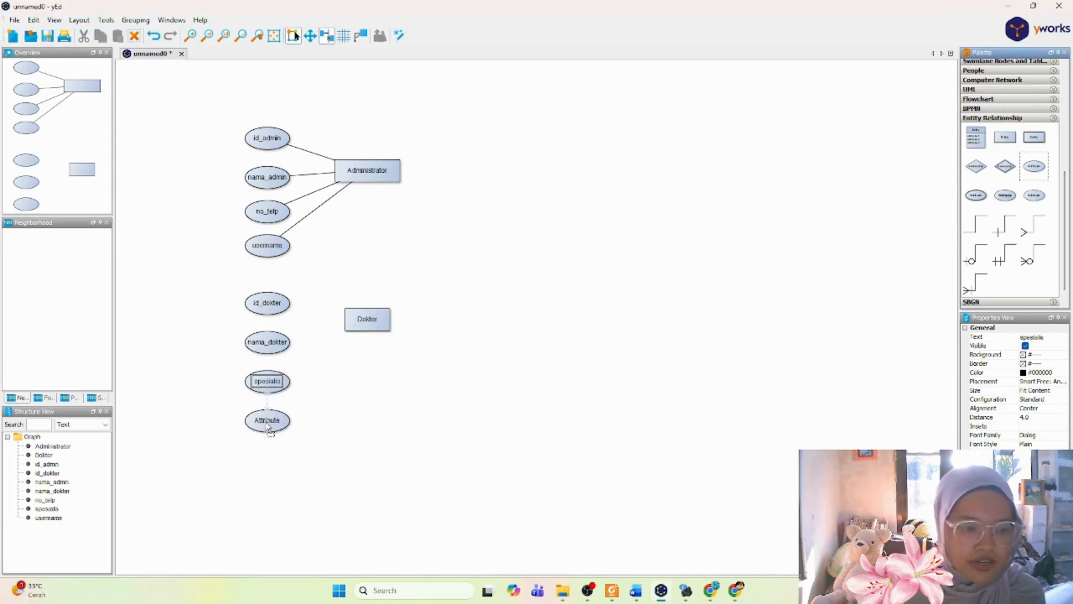
pyautogui.doubleClick(271, 418)
pyautogui.write('no')
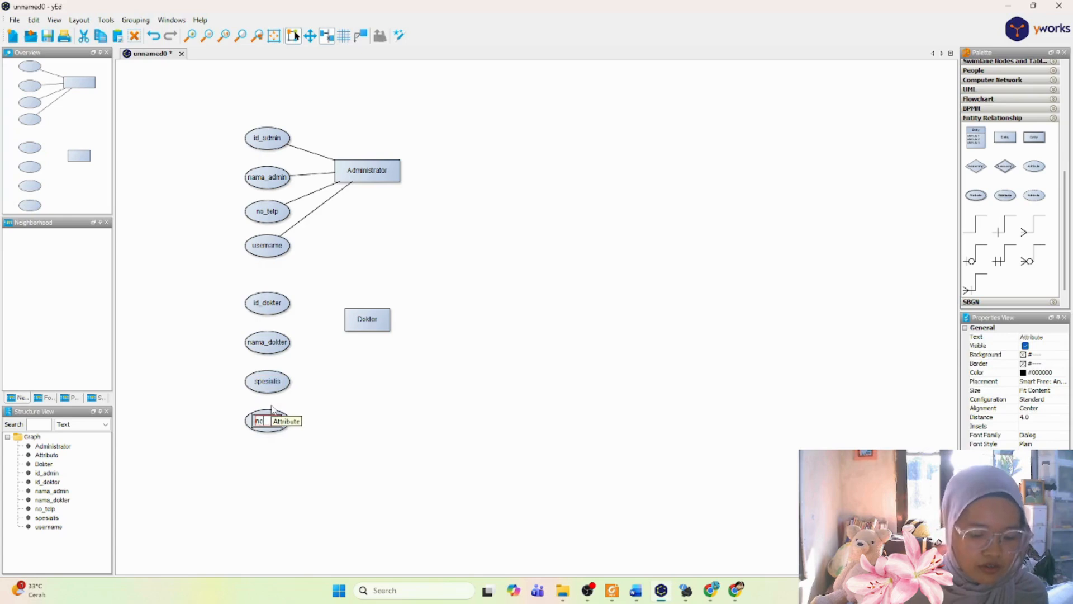
pyautogui.write('_t')
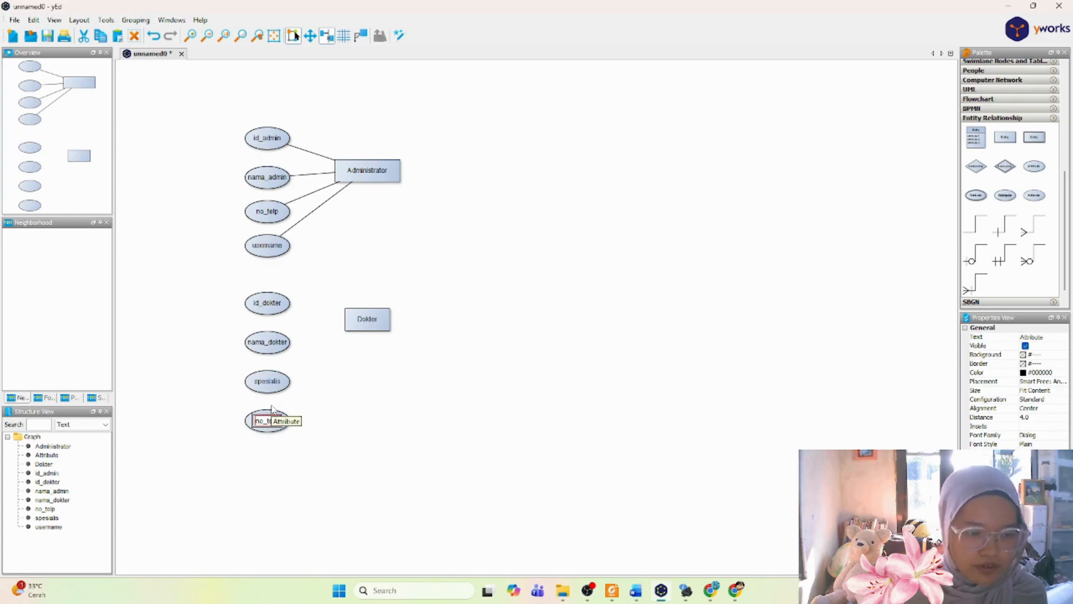
pyautogui.write('elp')
pyautogui.press('Return')
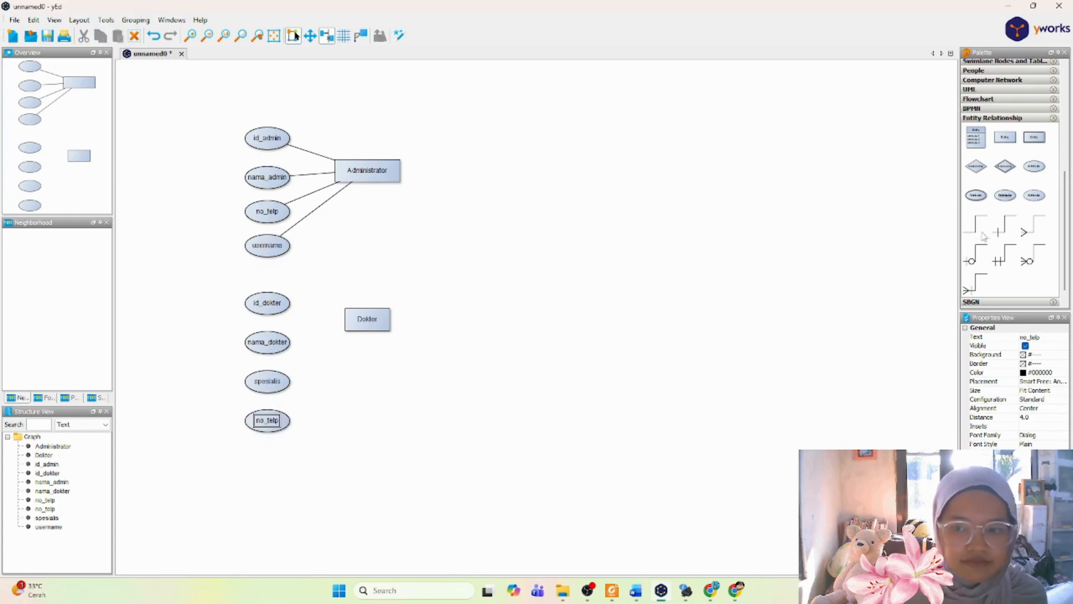
# Step: Connect the id_dokter, nama_dokter, spesialis and no_telp attributes to the Dokter entity with plain lines
pyautogui.moveTo(267, 299); pyautogui.dragTo(361, 319)
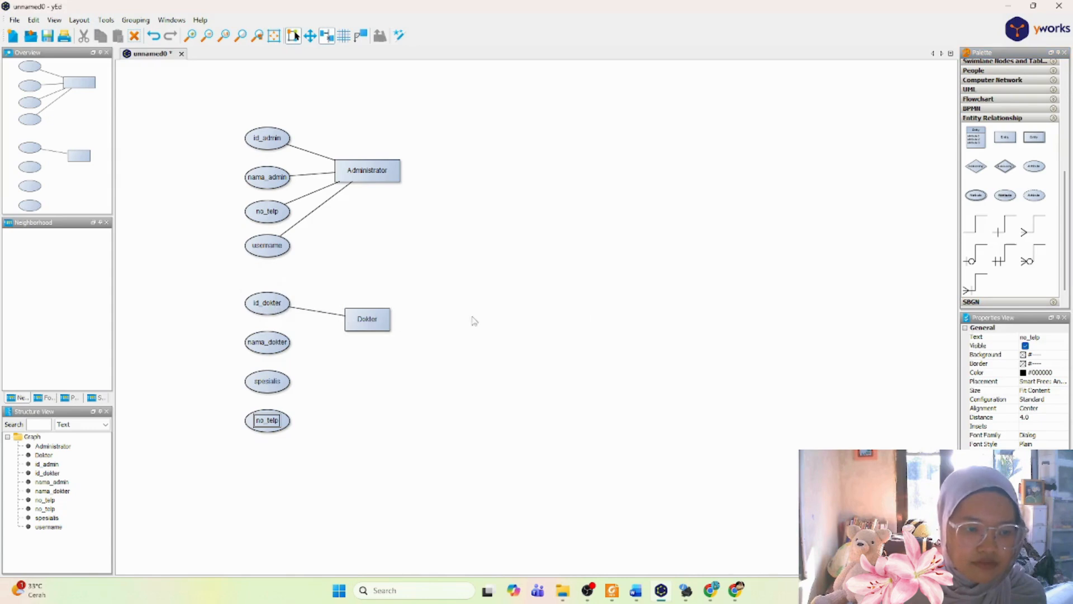
pyautogui.moveTo(271, 338); pyautogui.dragTo(361, 324)
pyautogui.moveTo(272, 382)
pyautogui.mouseDown()
pyautogui.moveTo(283, 359)
pyautogui.moveTo(357, 333)
pyautogui.mouseUp()
pyautogui.moveTo(986, 229)
pyautogui.mouseDown()
pyautogui.moveTo(285, 422)
pyautogui.moveTo(361, 329)
pyautogui.mouseUp()
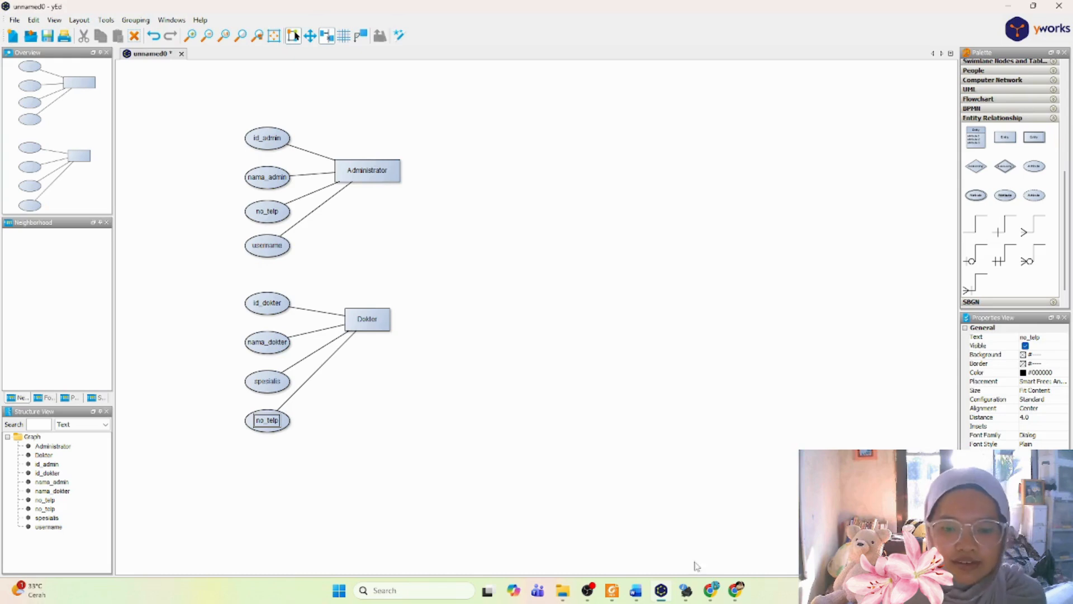
# Step: Check the Pasien attributes in the Word report, and back in yEd add an entity labeled "Pasien" level with Administrator
pyautogui.click(637, 592)
pyautogui.scroll(-3, 583, 395)
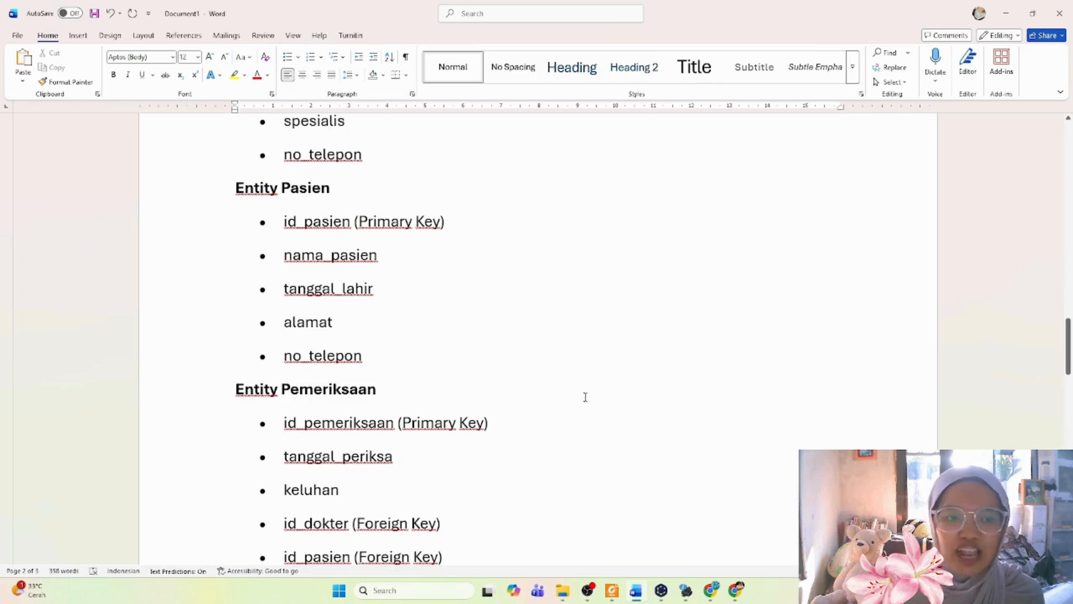
pyautogui.click(661, 591)
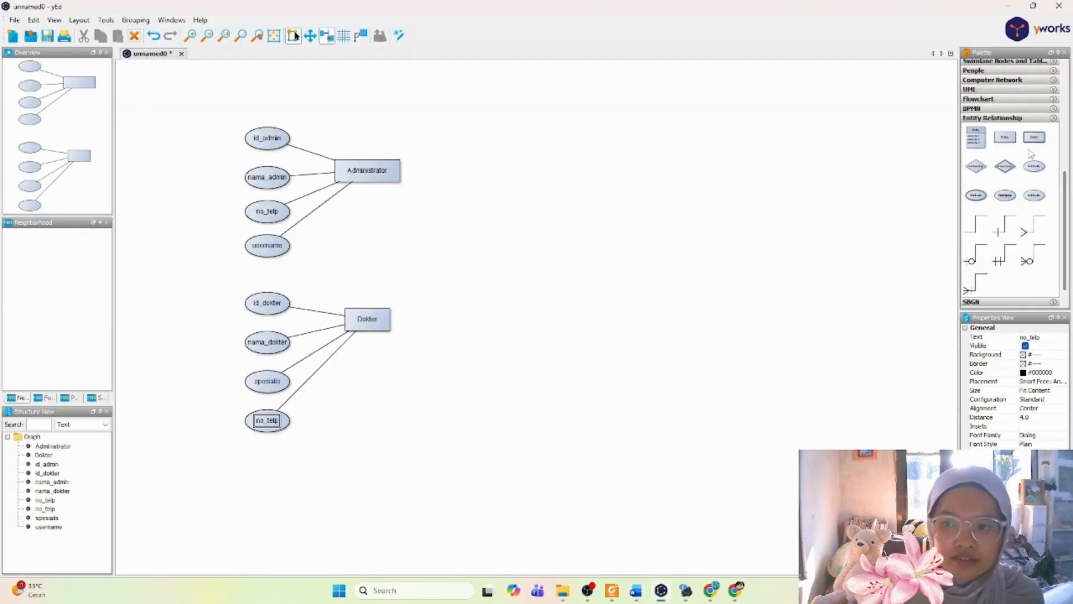
pyautogui.click(1004, 140)
pyautogui.moveTo(1002, 146); pyautogui.dragTo(555, 174)
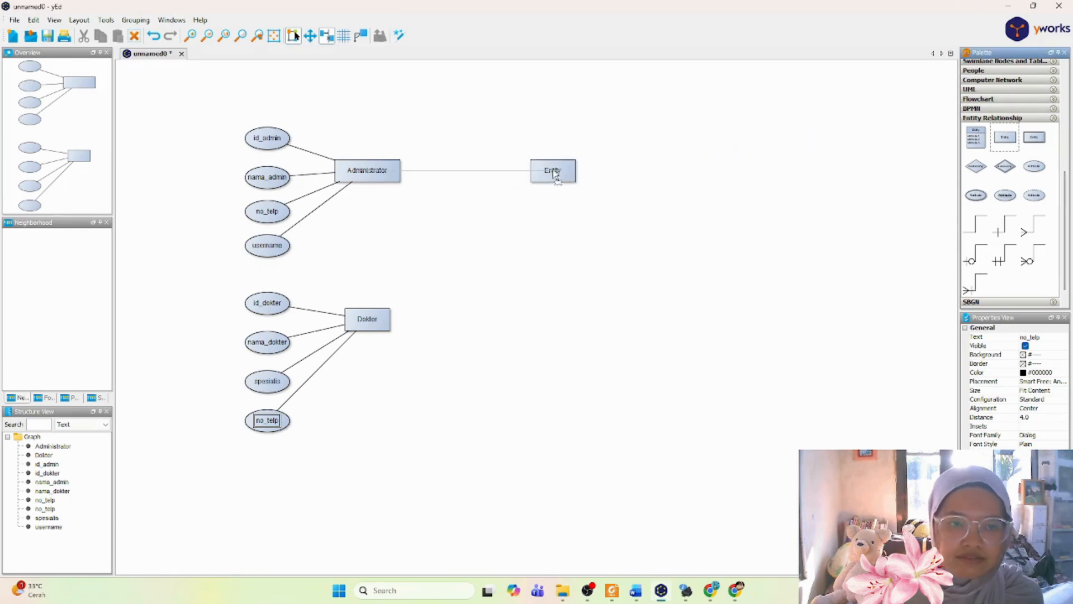
pyautogui.doubleClick(554, 171)
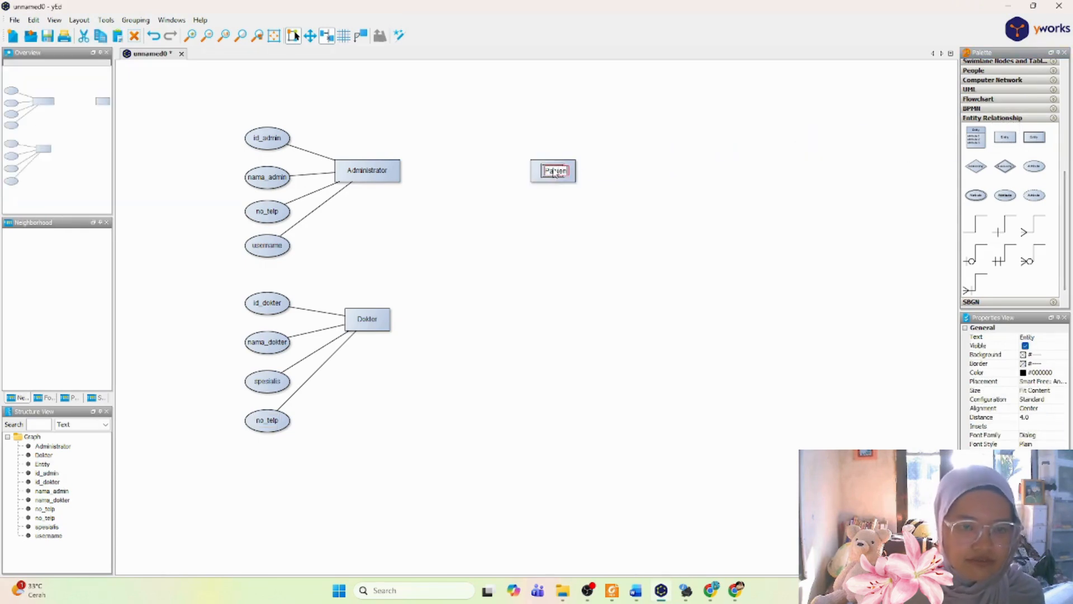
pyautogui.write('Pasien')
pyautogui.press('Return')
# Step: Add an attribute node labeled "id_pasien" above the Pasien entity and shift Pasien farther away from Administrator
pyautogui.moveTo(1033, 167); pyautogui.dragTo(557, 109)
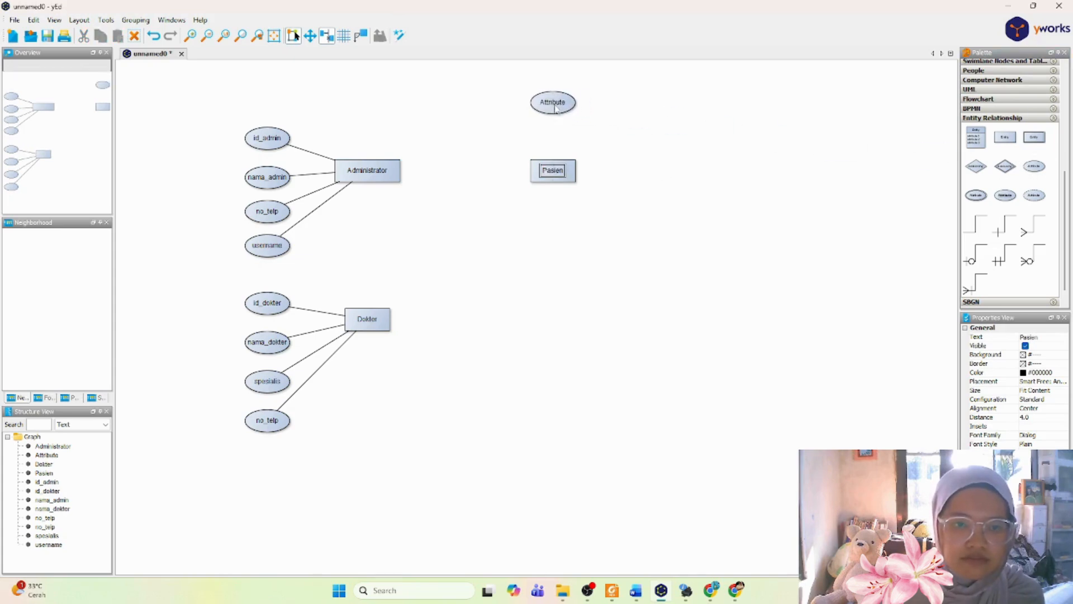
pyautogui.click(571, 179)
pyautogui.moveTo(569, 174); pyautogui.dragTo(609, 174)
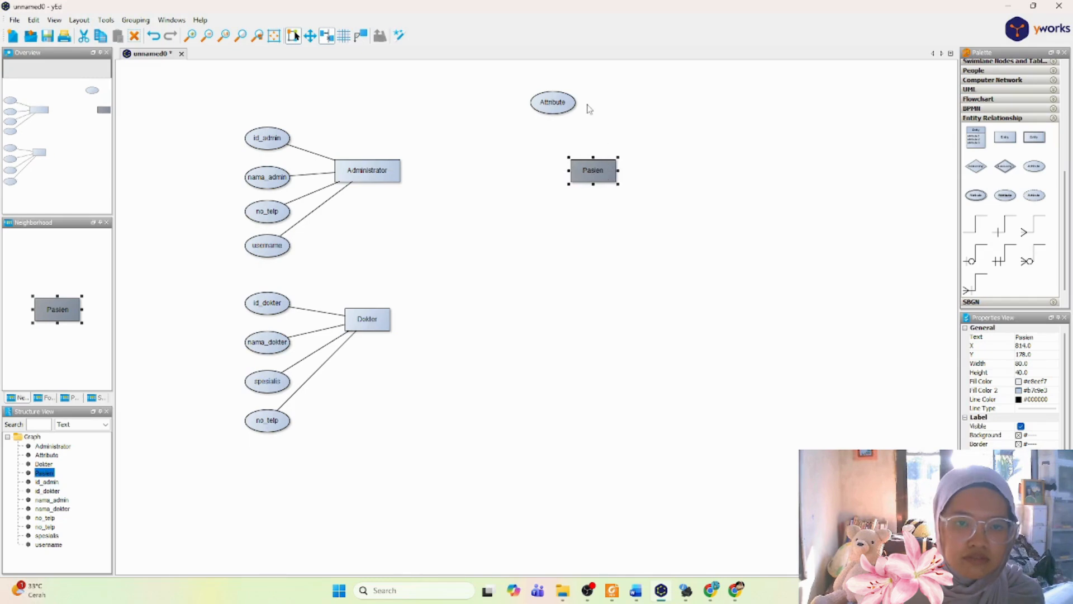
pyautogui.doubleClick(557, 104)
pyautogui.write('i')
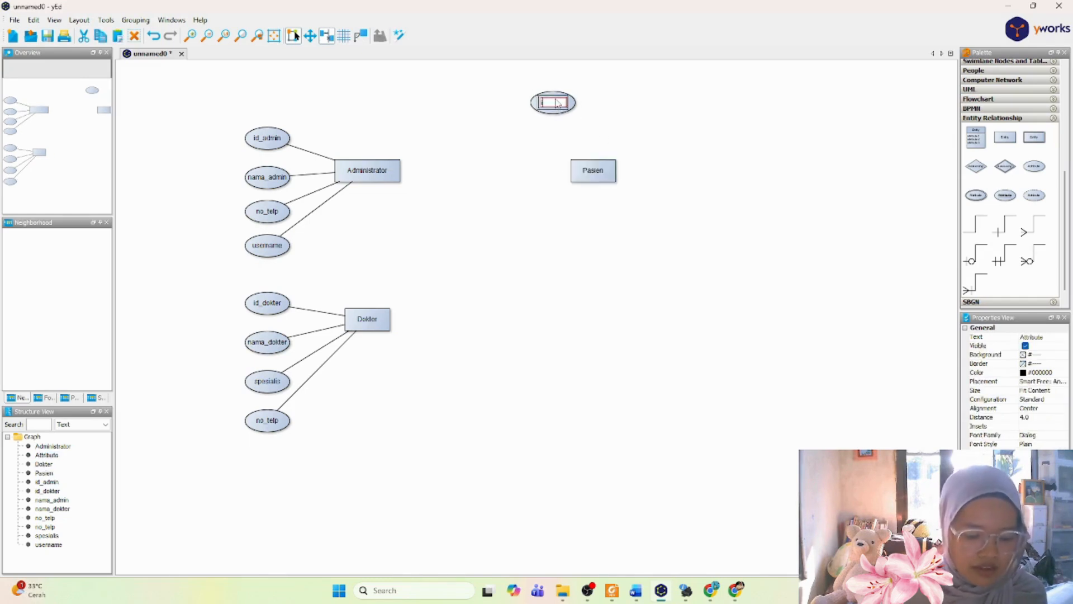
pyautogui.write('d_pasien')
pyautogui.press('Return')
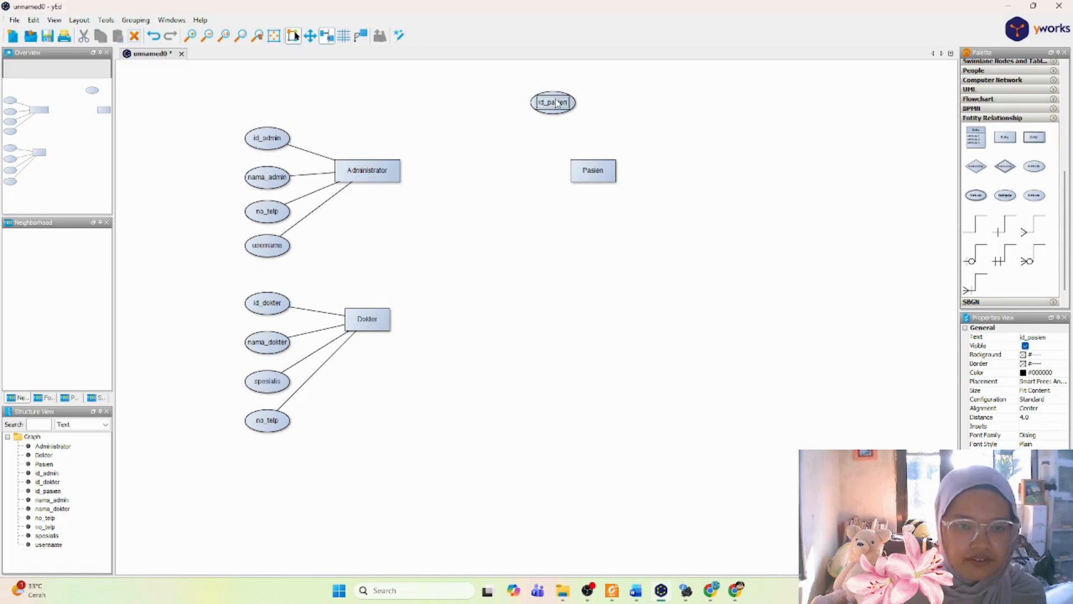
# Step: Add an attribute node beside id_pasien and label it "Nama_pasien"
pyautogui.moveTo(1045, 170); pyautogui.dragTo(614, 103)
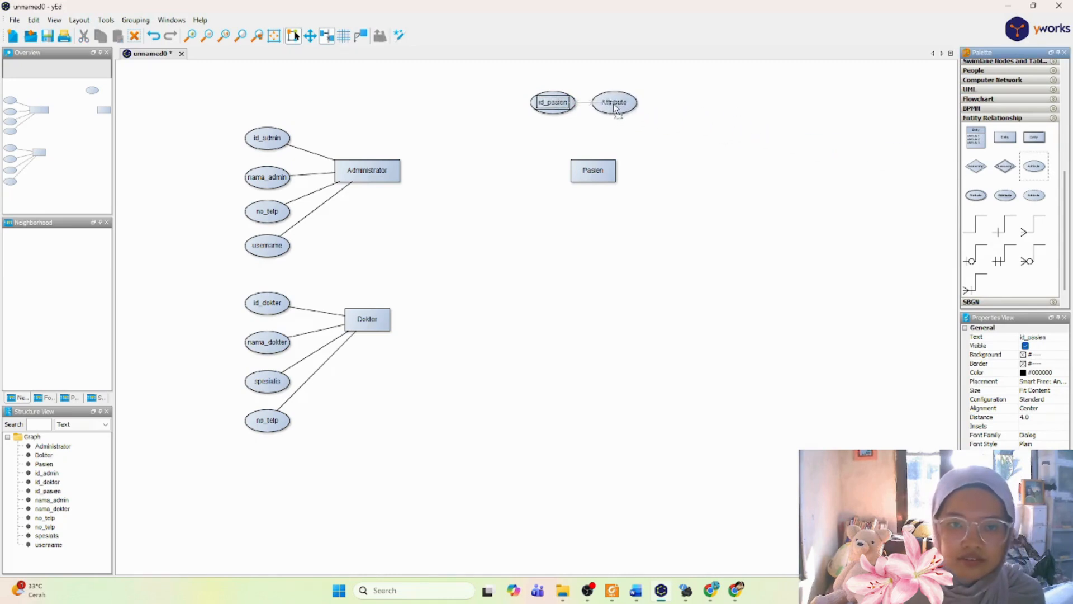
pyautogui.doubleClick(610, 102)
pyautogui.write('Nama_pasien')
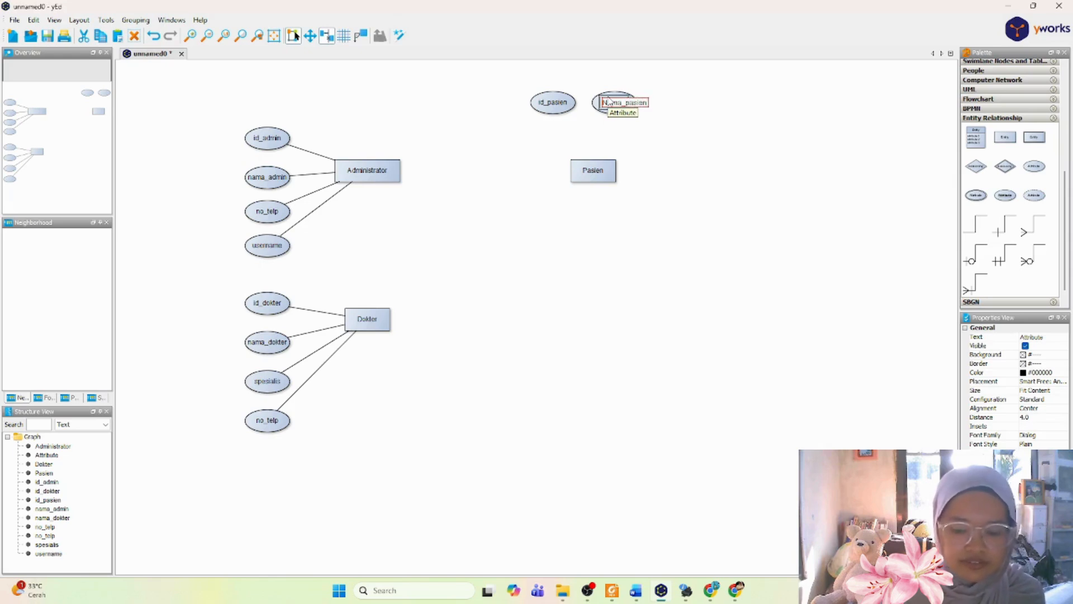
pyautogui.press('Return')
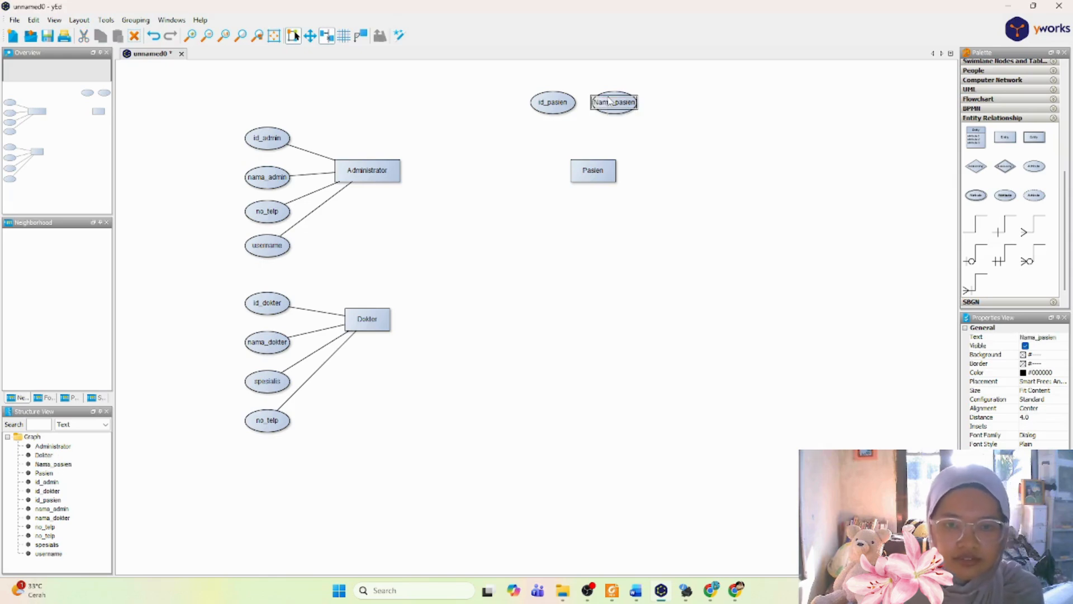
# Step: Add an attribute node beside Nama_pasien and label it "tgl_lahir"
pyautogui.moveTo(1032, 173); pyautogui.dragTo(678, 106)
pyautogui.doubleClick(678, 106)
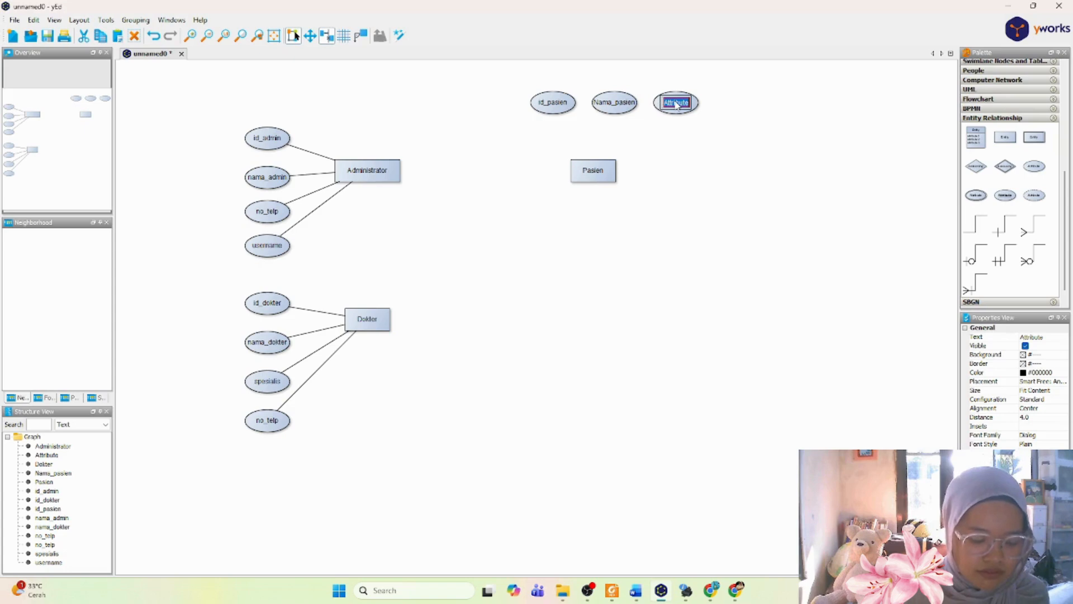
pyautogui.press('BackSpace')
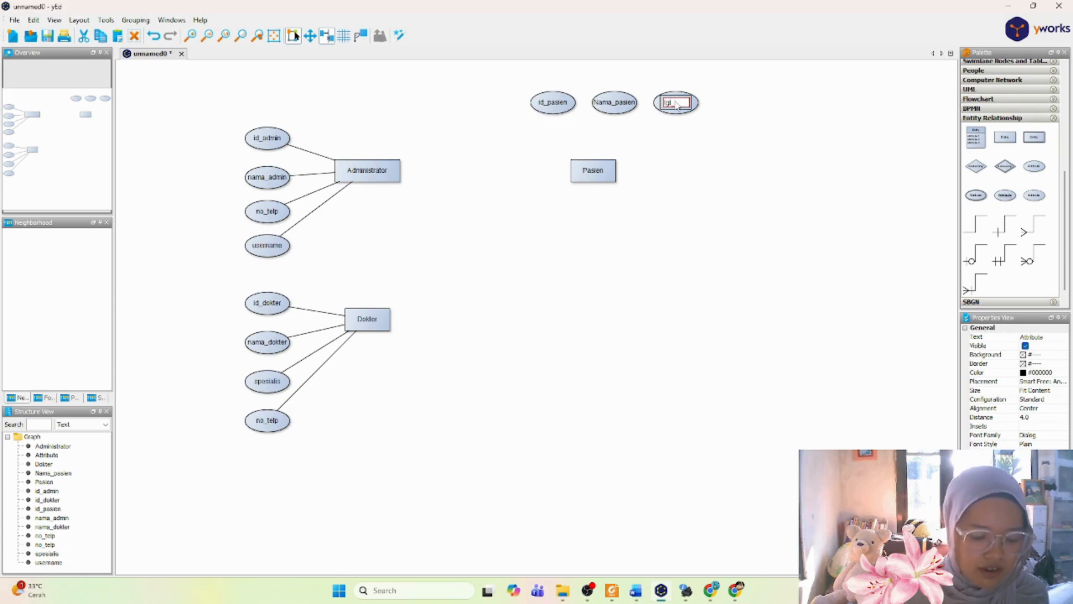
pyautogui.write('tanggal_lahir')
pyautogui.press('Return')
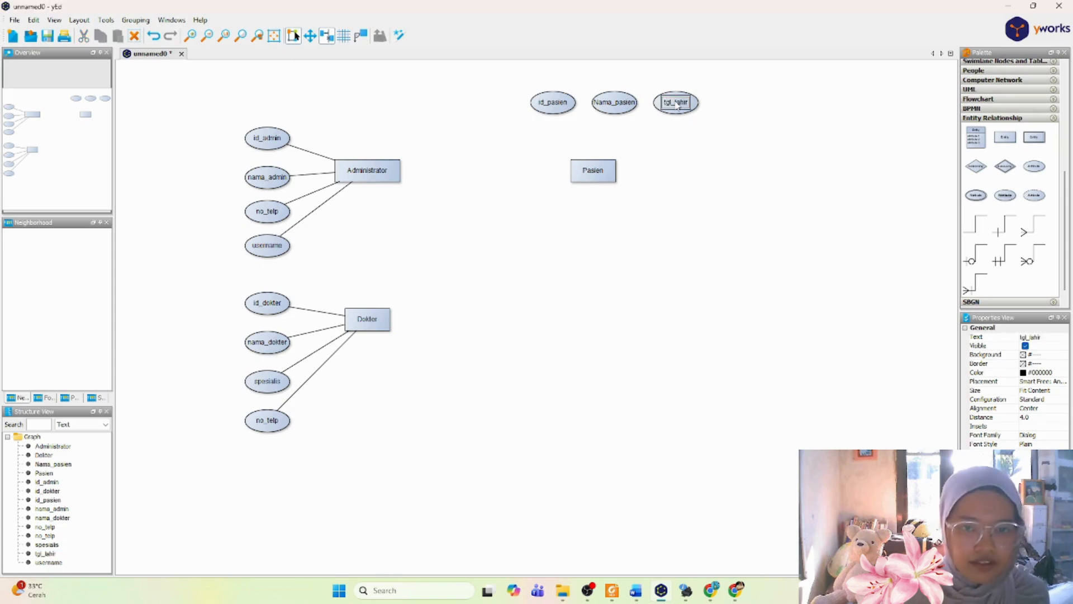
# Step: Check the report in Word, then back in yEd add an attribute node beside tgl_lahir labeled "alamat_pasien"
pyautogui.click(637, 591)
pyautogui.click(637, 591)
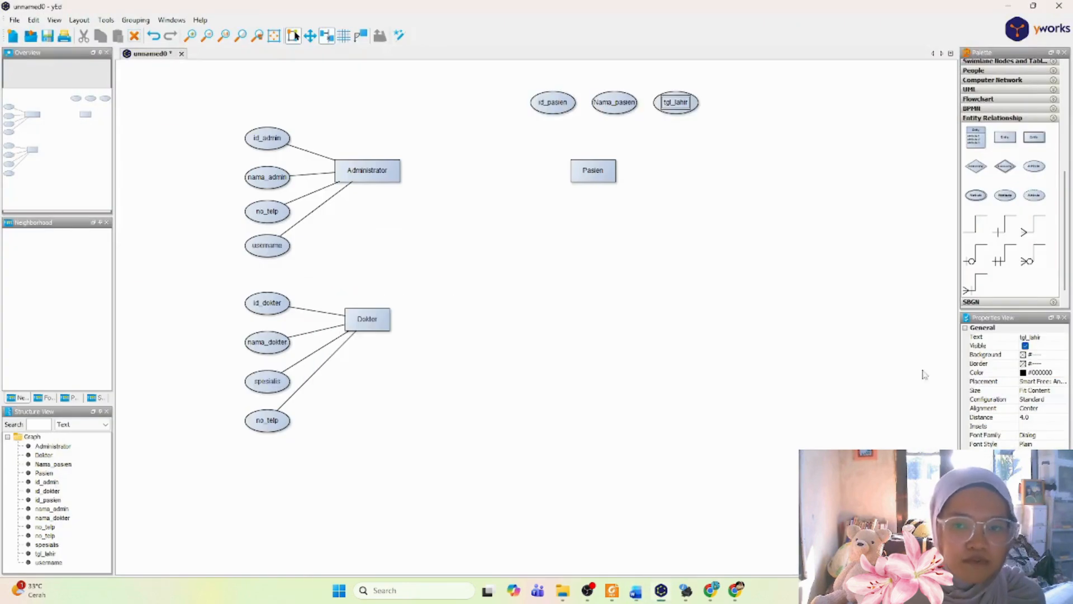
pyautogui.moveTo(1035, 167); pyautogui.dragTo(739, 109)
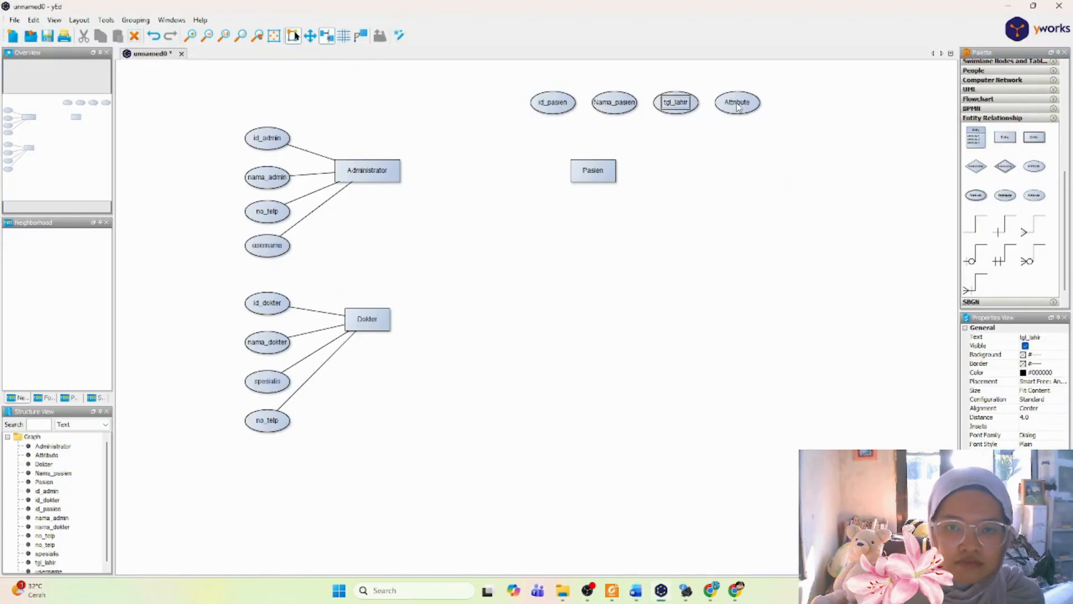
pyautogui.doubleClick(733, 103)
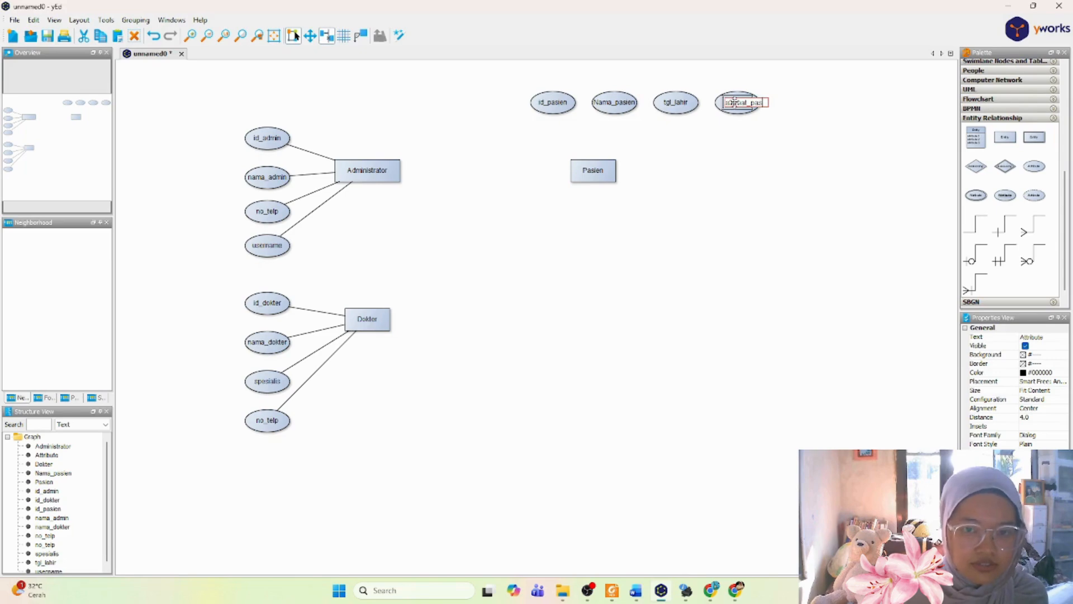
pyautogui.press('Return')
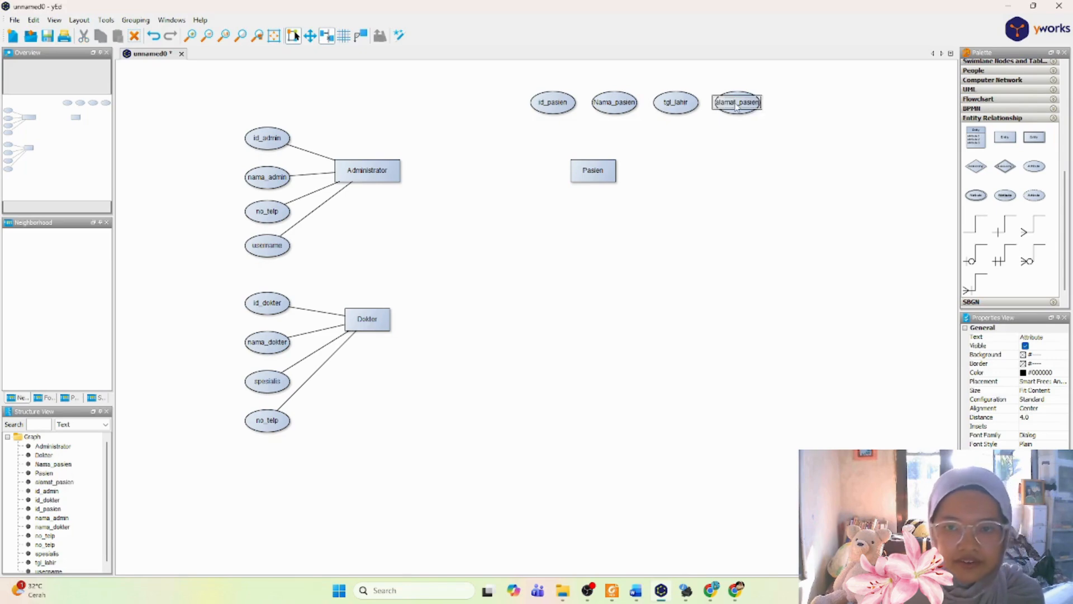
# Step: Add an attribute node below alamat_pasien and label it "nomor_telepon"
pyautogui.moveTo(1032, 172); pyautogui.dragTo(741, 144)
pyautogui.doubleClick(739, 143)
pyautogui.write('n')
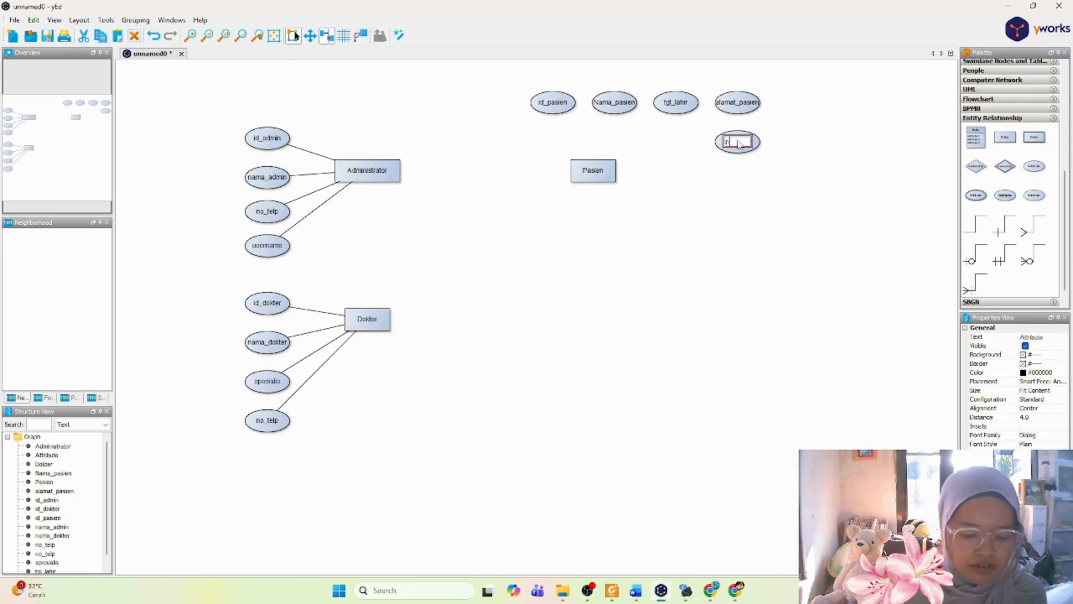
pyautogui.write('omor_telep')
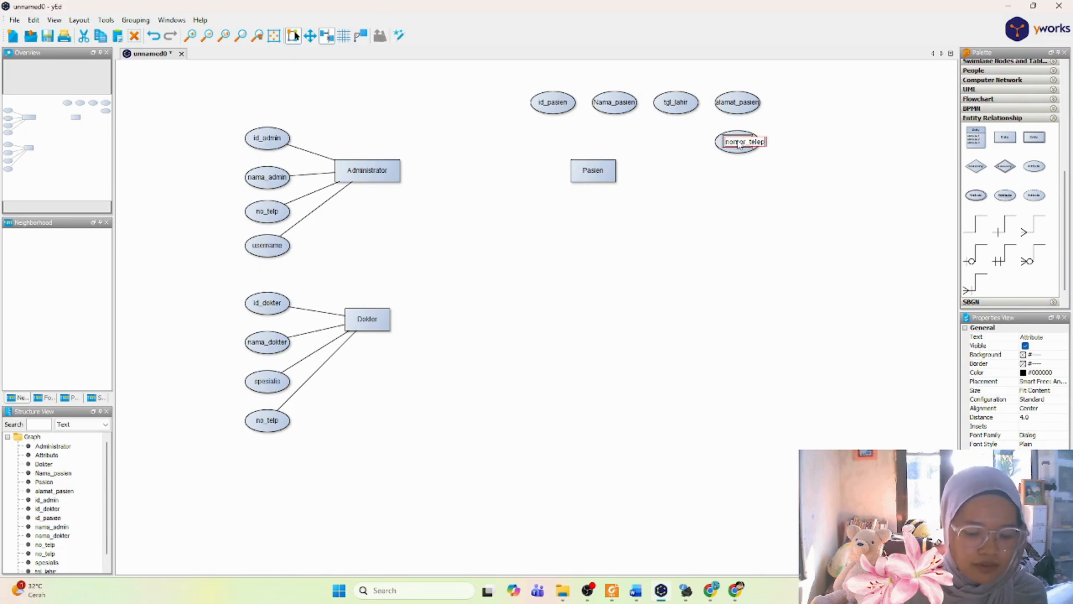
pyautogui.write('on')
pyautogui.press('Return')
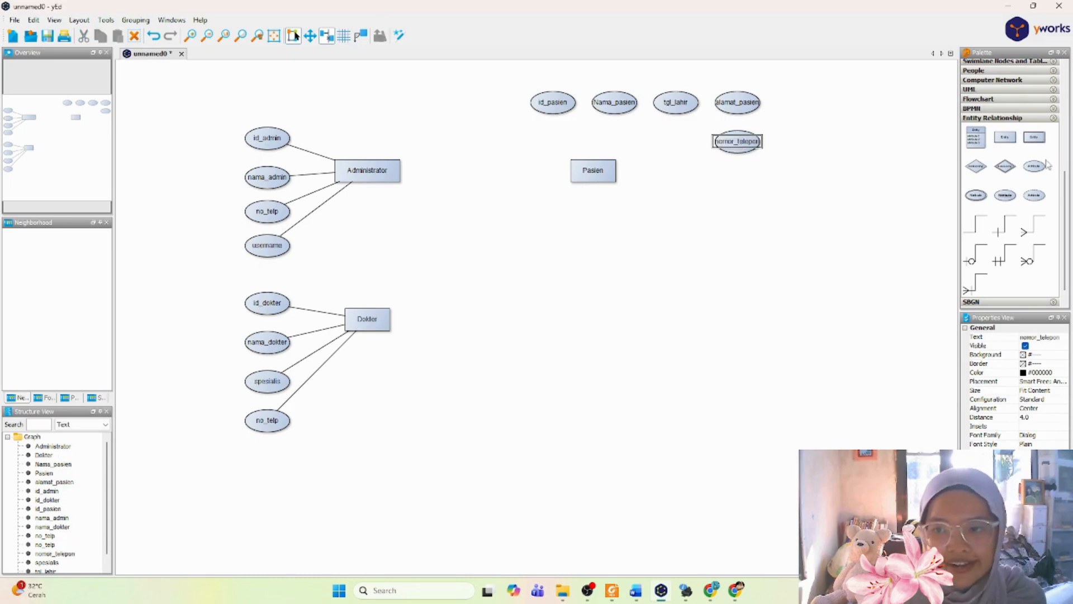
# Step: Add an attribute node below nomor_telepon and label it "jenis kelamin"
pyautogui.moveTo(1045, 166); pyautogui.dragTo(738, 178)
pyautogui.doubleClick(739, 178)
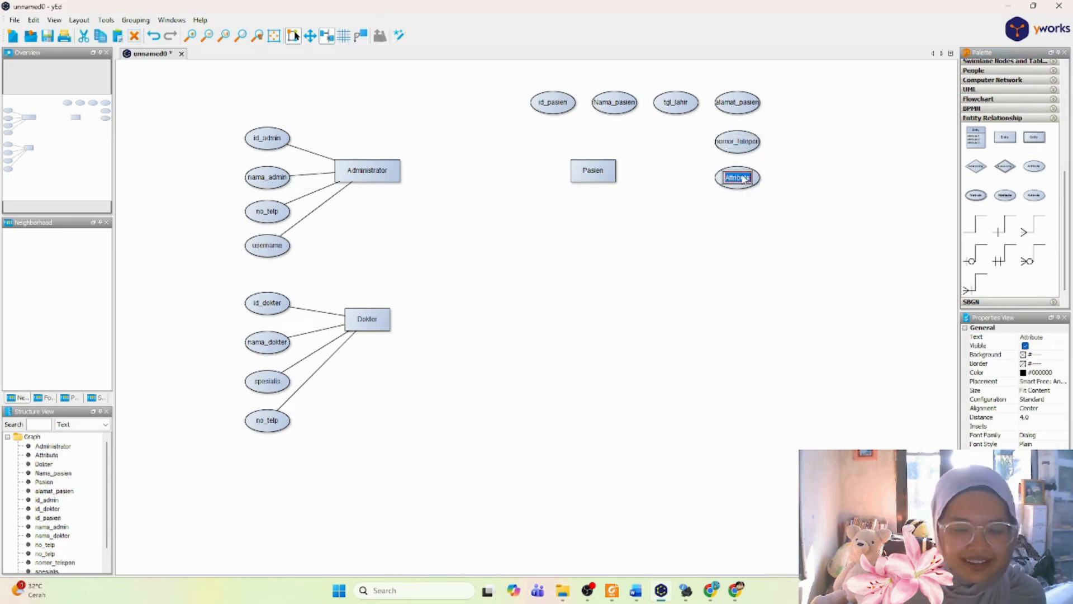
pyautogui.write('jenis')
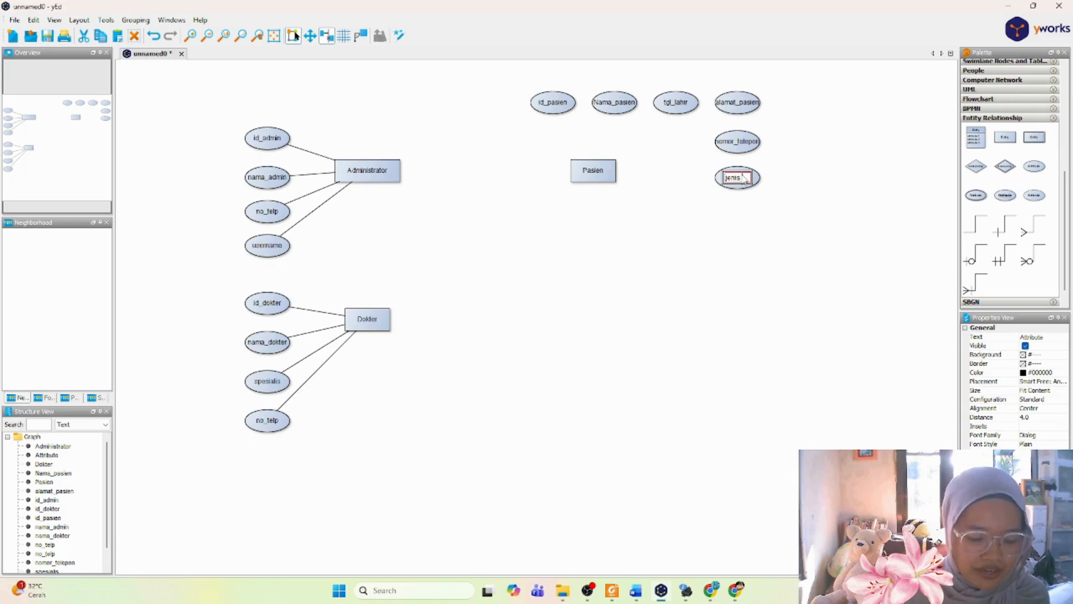
pyautogui.write('_kelamin')
pyautogui.press('Return')
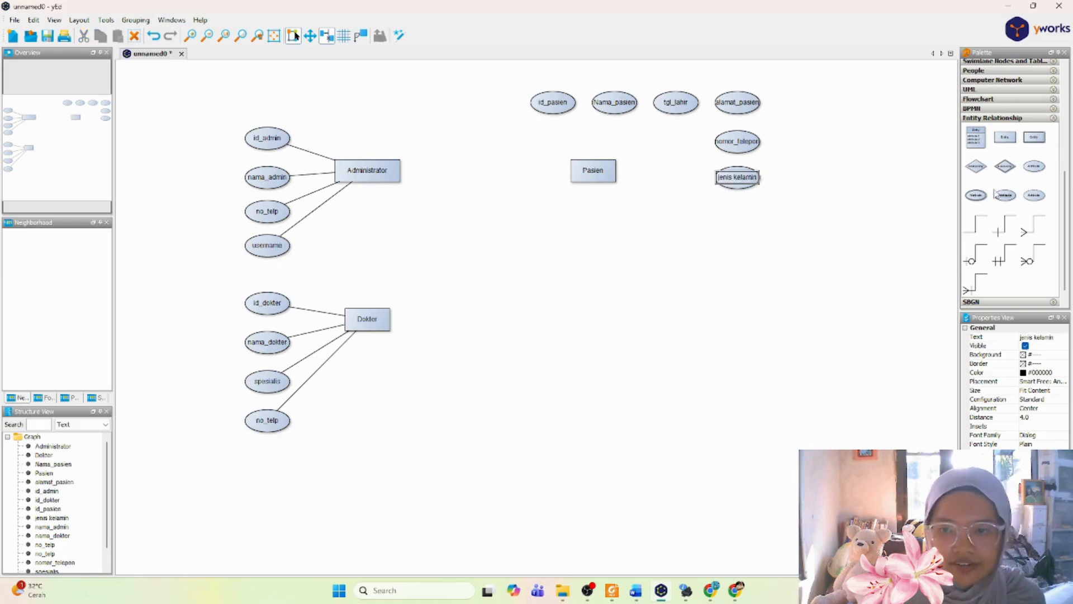
# Step: Connect the id_pasien, Nama_pasien, tgl_lahir, alamat_pasien and nomor_telepon attributes to the Pasien entity with plain lines
pyautogui.click(545, 106)
pyautogui.moveTo(545, 106); pyautogui.dragTo(591, 168)
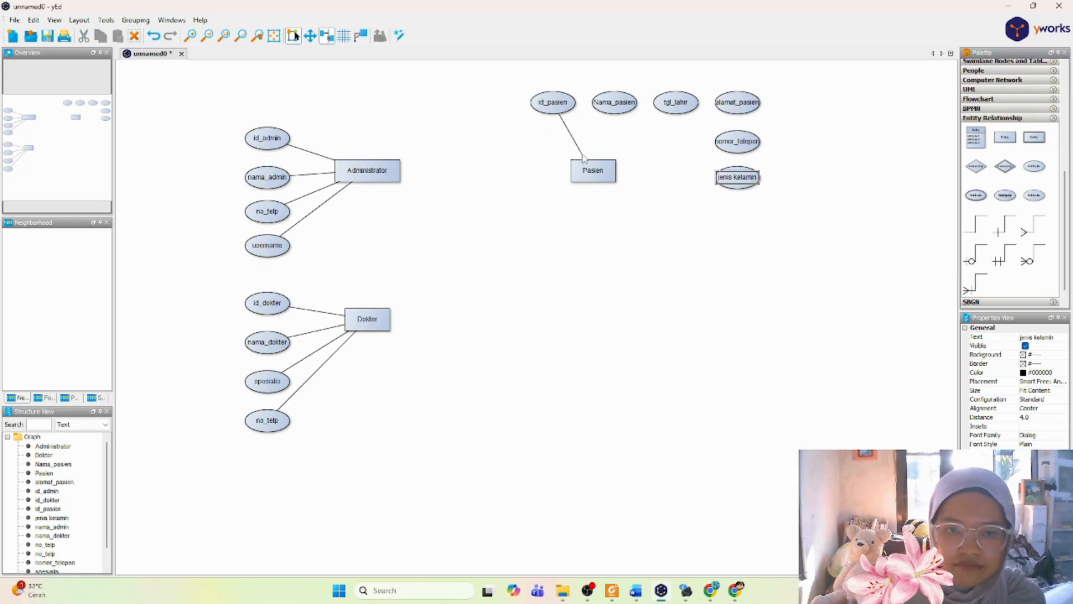
pyautogui.click(975, 225)
pyautogui.click(721, 137)
pyautogui.click(613, 104)
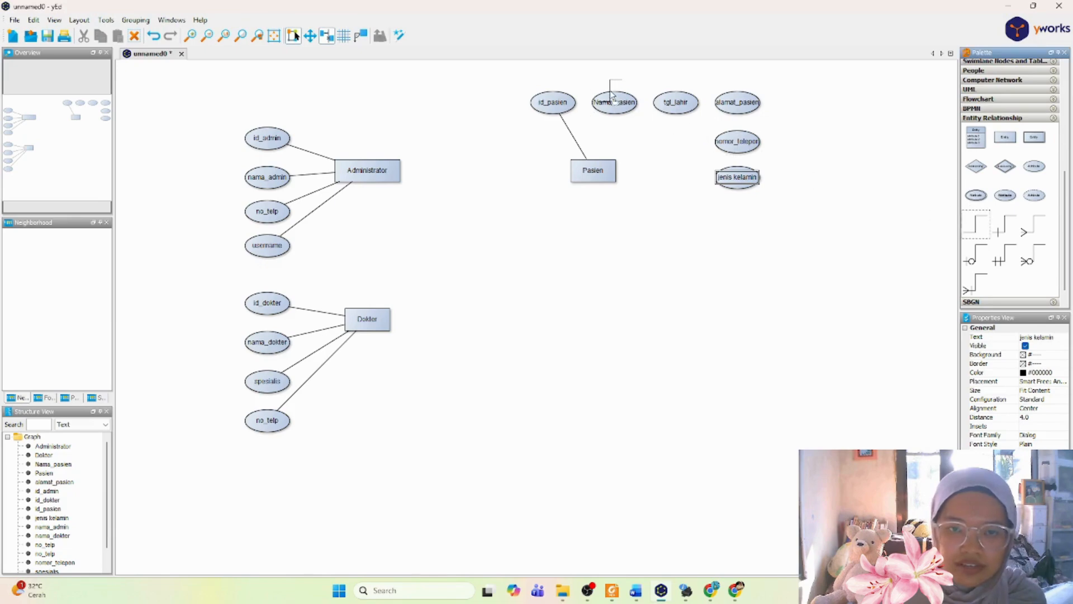
pyautogui.moveTo(612, 106); pyautogui.dragTo(596, 166)
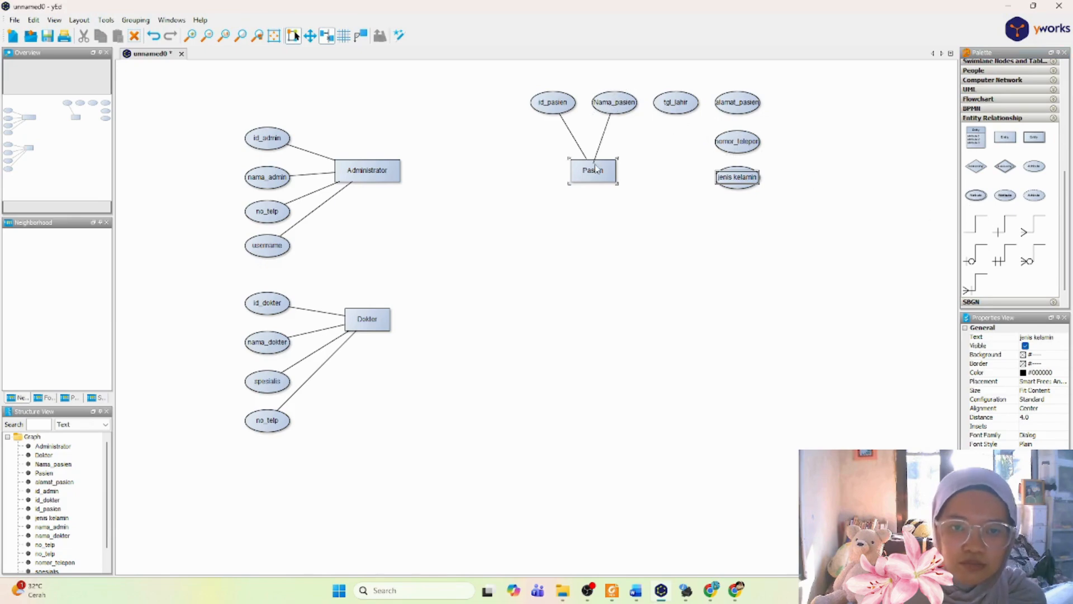
pyautogui.click(975, 224)
pyautogui.moveTo(677, 110); pyautogui.dragTo(640, 118)
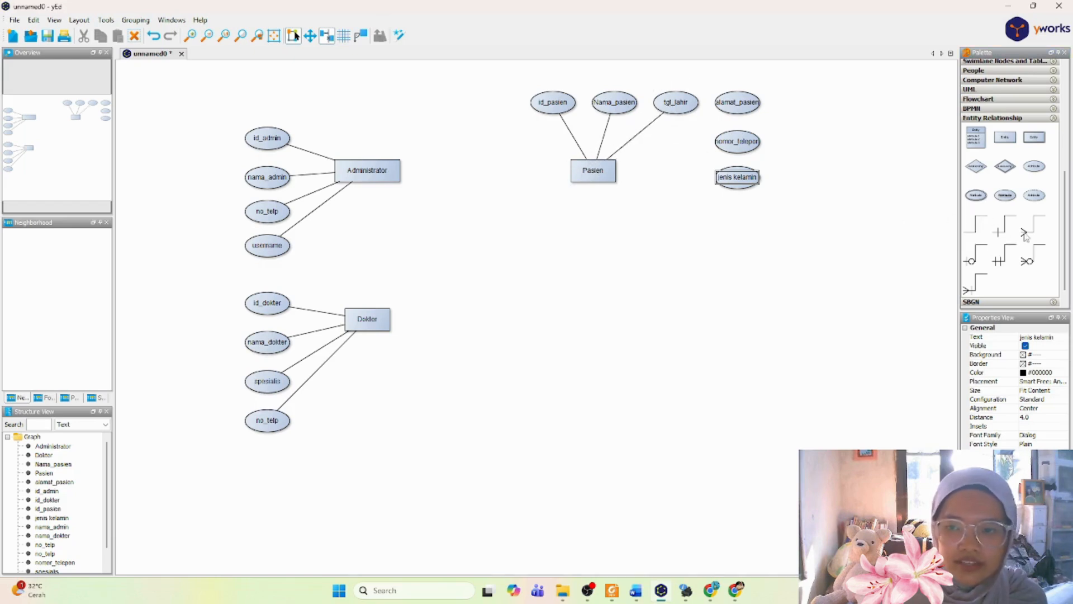
pyautogui.moveTo(730, 102); pyautogui.dragTo(604, 165)
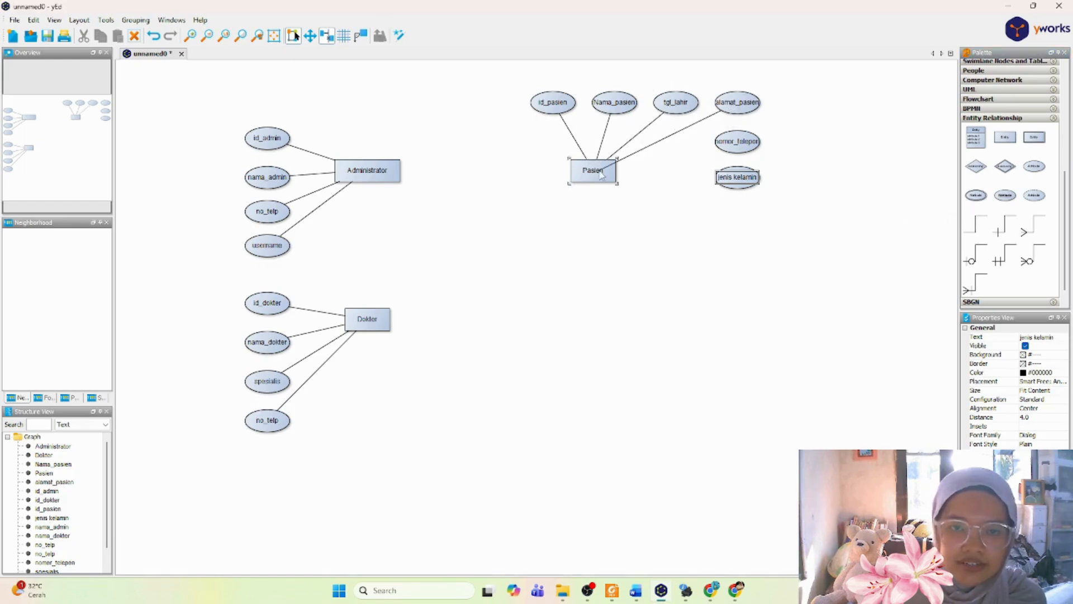
pyautogui.click(983, 225)
pyautogui.click(746, 147)
pyautogui.moveTo(745, 147); pyautogui.dragTo(611, 167)
pyautogui.moveTo(976, 206); pyautogui.dragTo(817, 233)
pyautogui.click(805, 226)
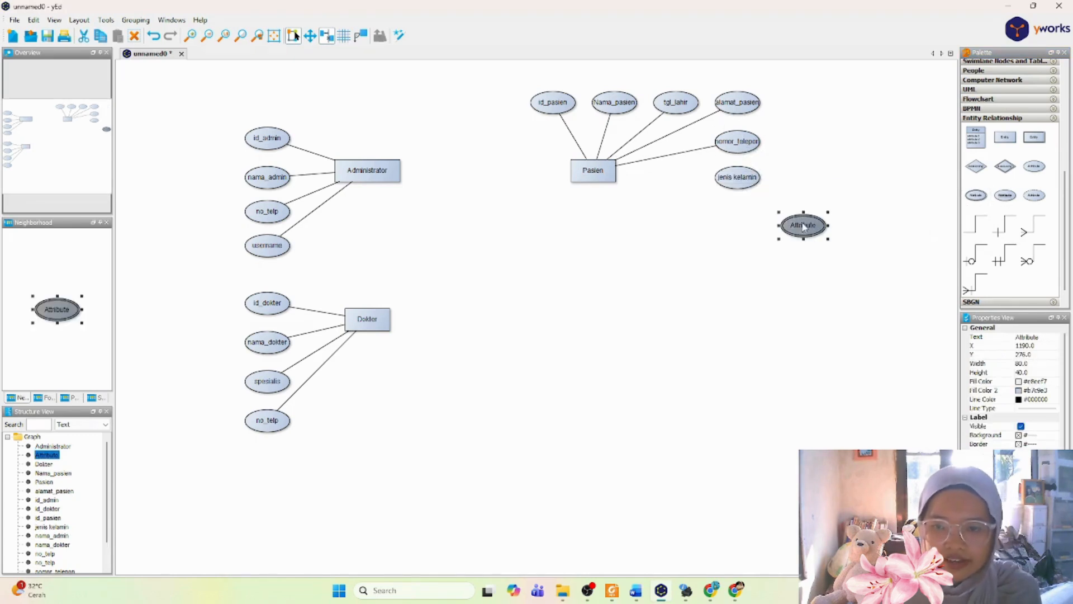
pyautogui.press('Delete')
# Step: Connect the jenis kelamin attribute to the Pasien entity with a plain line
pyautogui.moveTo(740, 179); pyautogui.dragTo(598, 172)
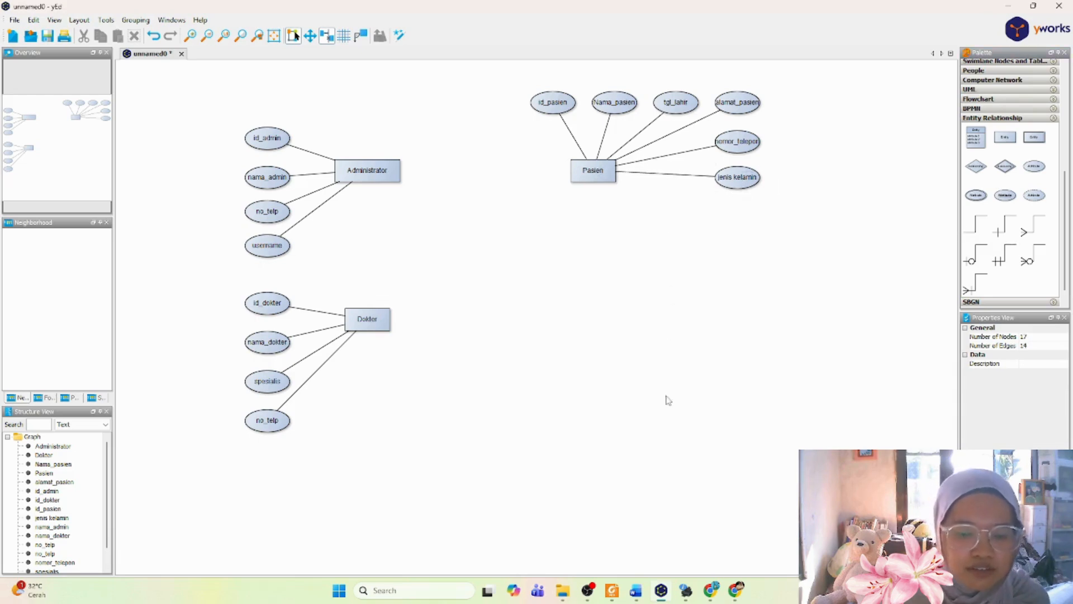
# Step: Switch to the Word report and add a "jenis kelamin" bullet after no_telepon in the Entity Pasien list
pyautogui.click(637, 591)
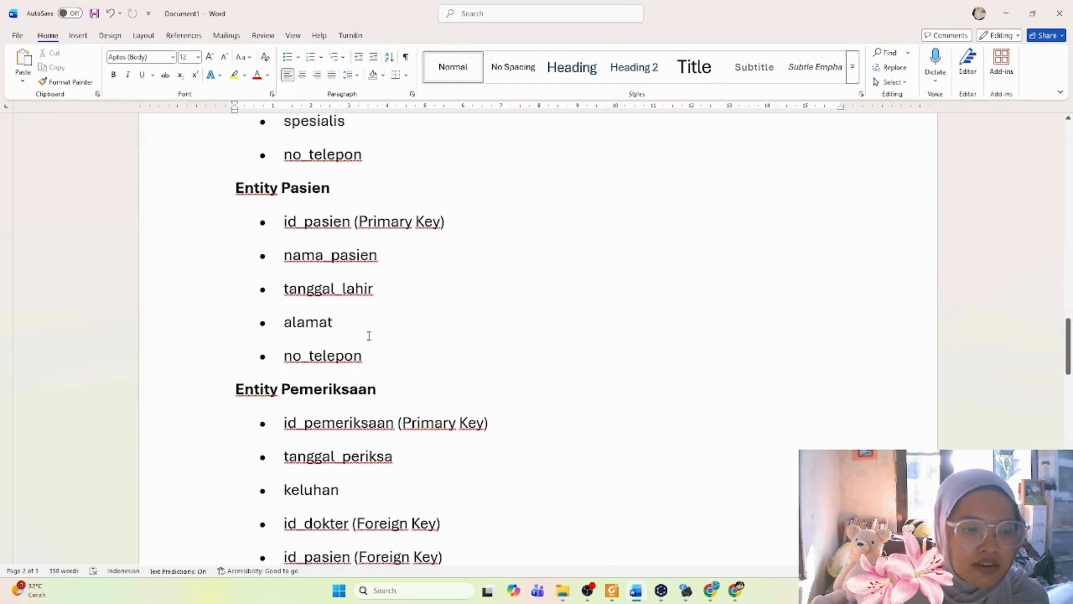
pyautogui.press('Return')
pyautogui.write('je')
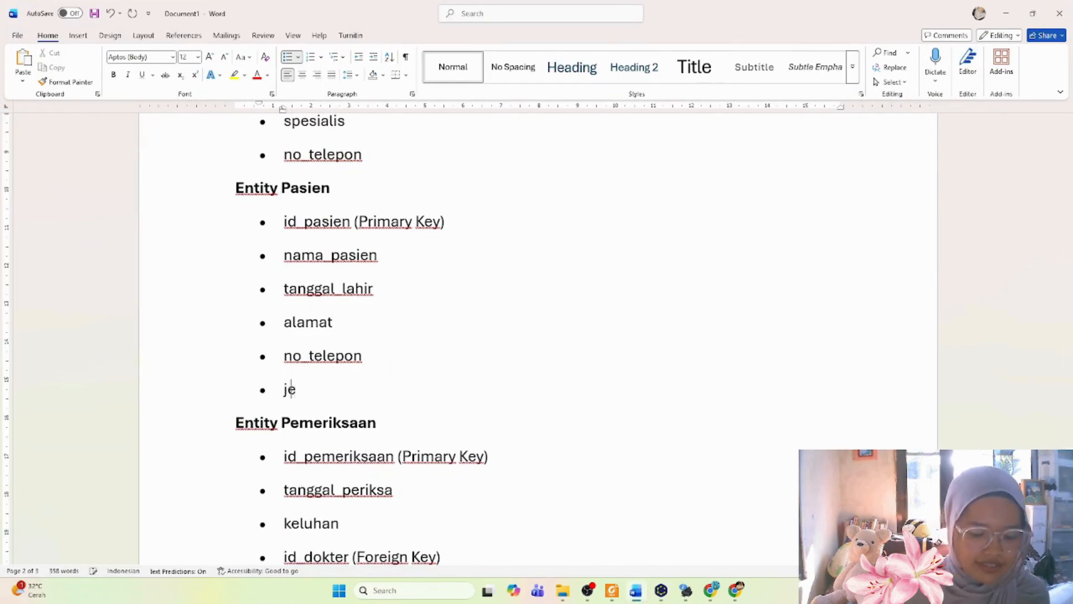
pyautogui.write('nis kela')
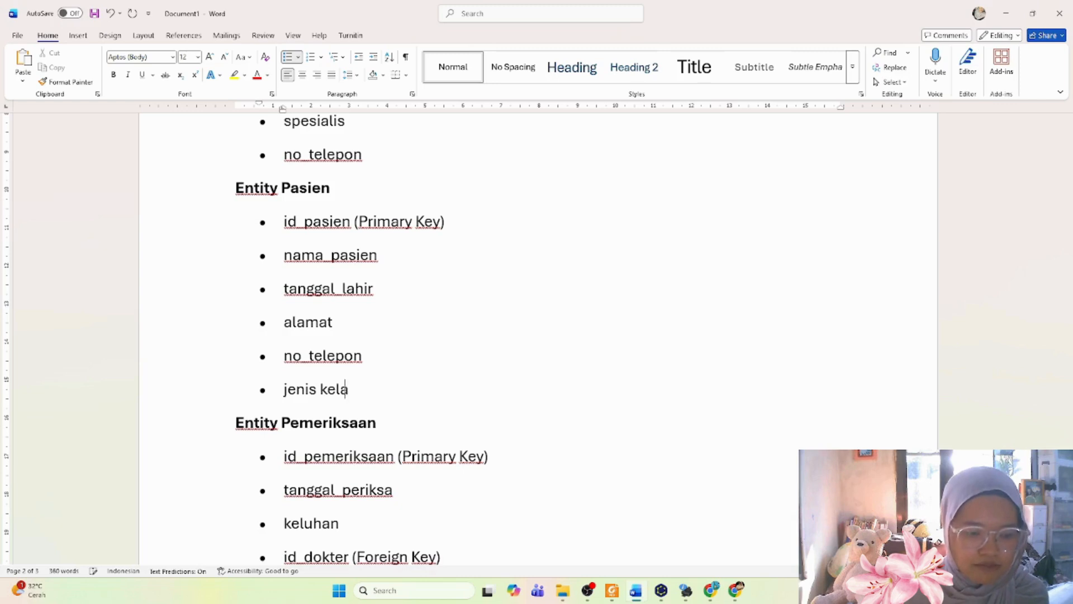
pyautogui.write('min')
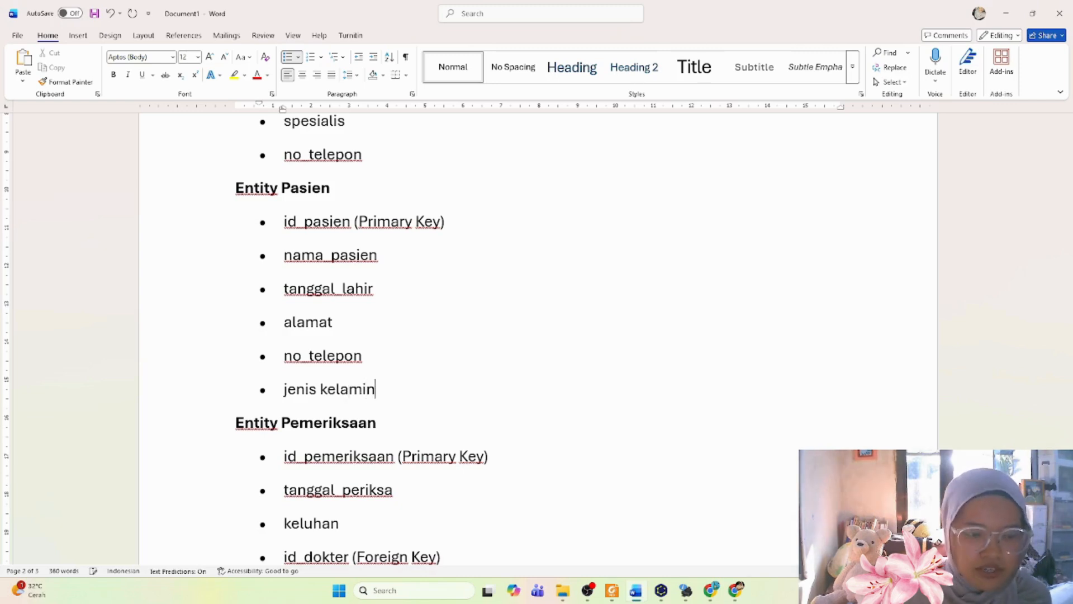
# Step: Review the Pemeriksaan attributes in the report, and back in yEd add an entity labeled "Pemeriksaan" below Pasien
pyautogui.scroll(-5, 463, 327)
pyautogui.scroll(1, 463, 327)
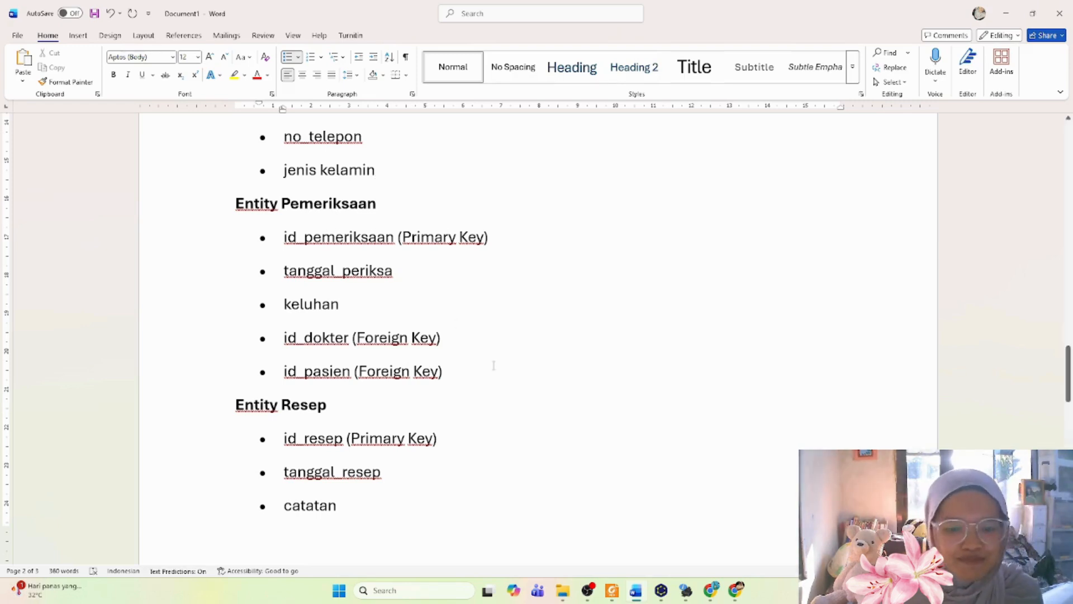
pyautogui.click(661, 592)
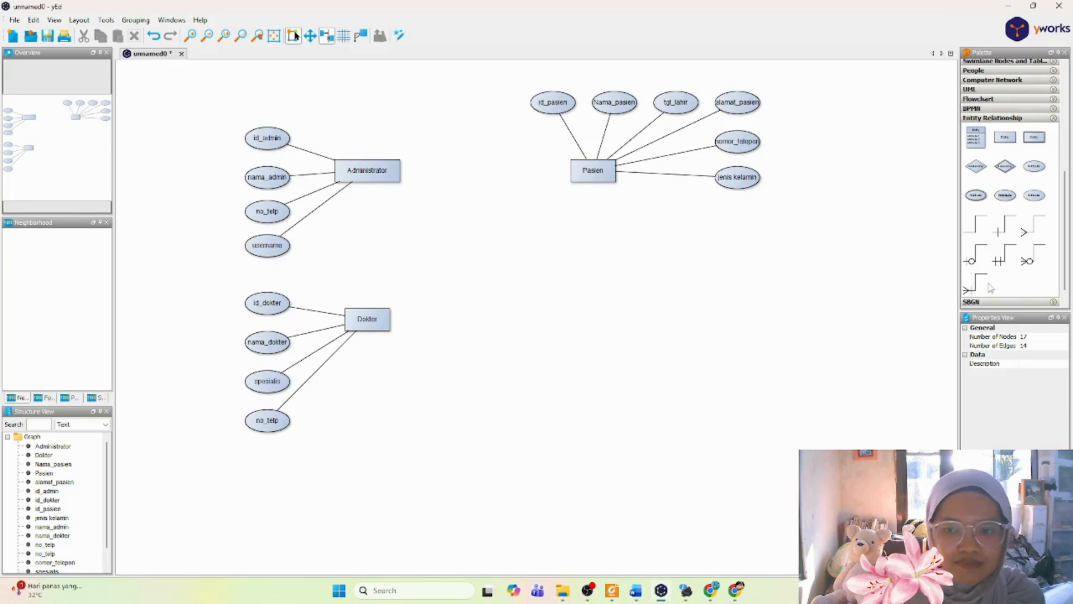
pyautogui.moveTo(1006, 137); pyautogui.dragTo(597, 276)
pyautogui.doubleClick(597, 277)
pyautogui.write('Pemeriksaan')
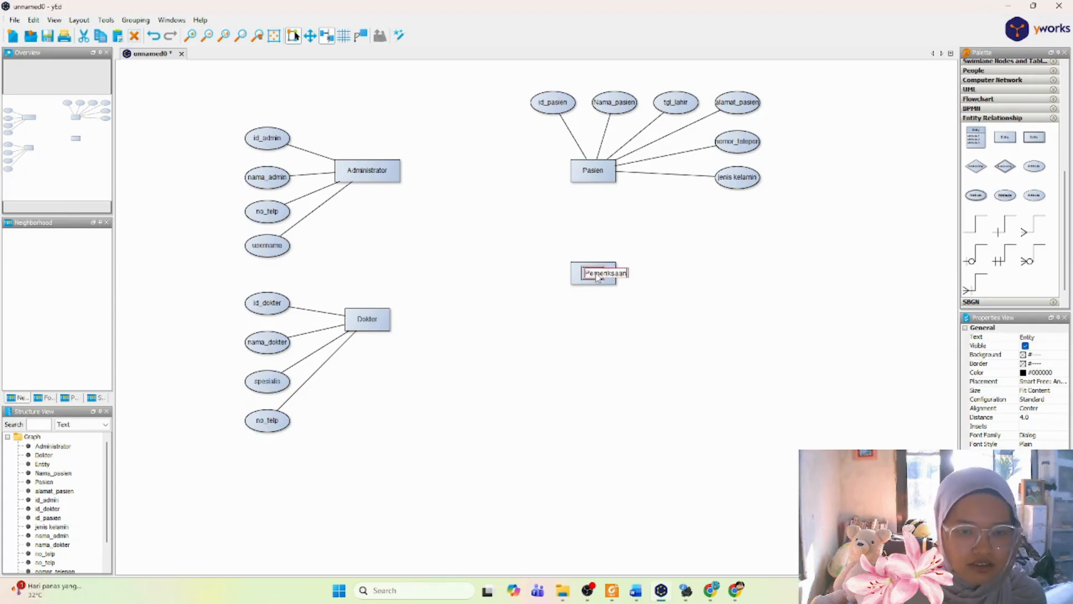
pyautogui.press('Return')
# Step: Add an attribute node diagonally above the Pemeriksaan entity and label it "id_pemeriksaan"
pyautogui.moveTo(1037, 170); pyautogui.dragTo(679, 233)
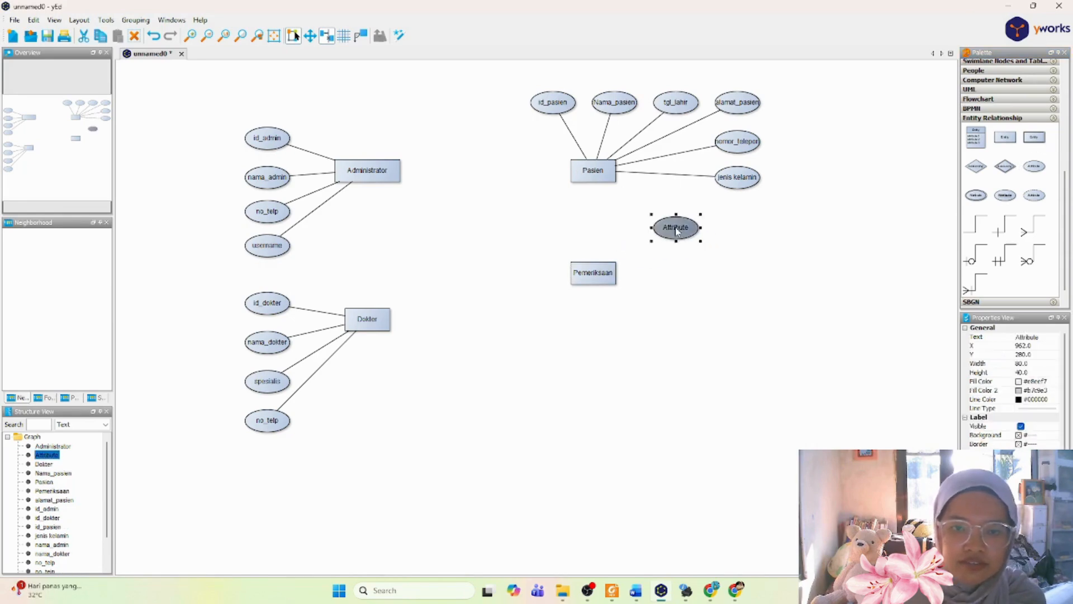
pyautogui.doubleClick(677, 231)
pyautogui.press('BackSpace')
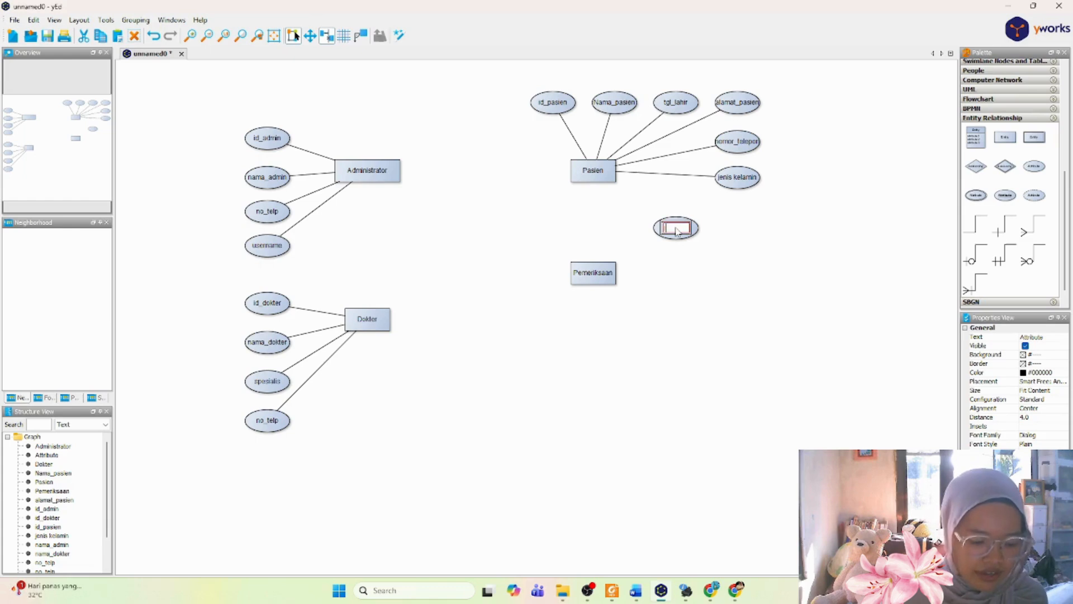
pyautogui.write('id_pemeriksaan')
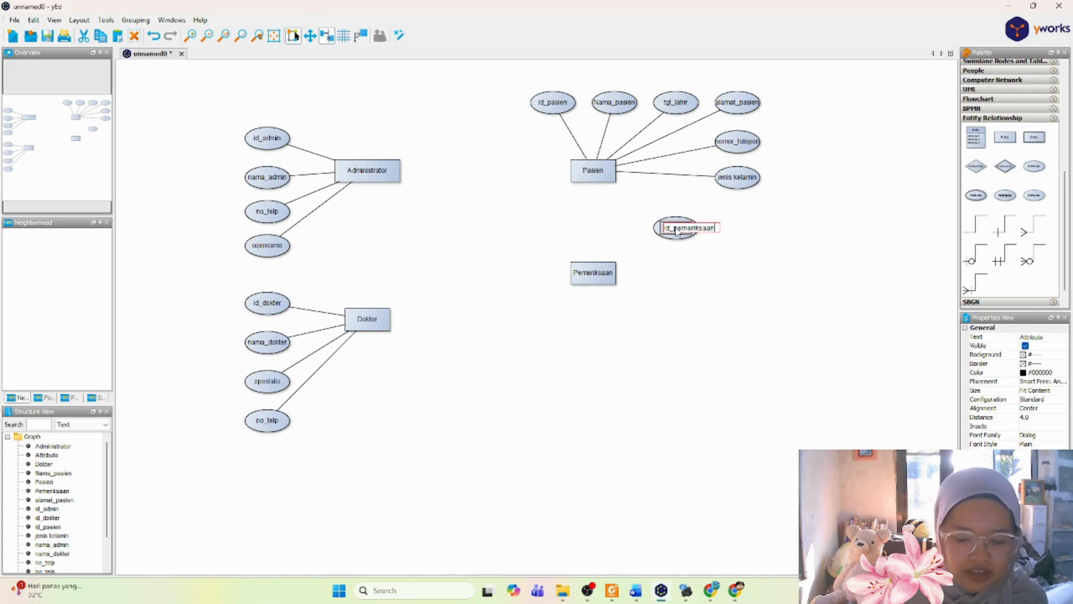
pyautogui.press('Return')
# Step: Add an attribute node slightly below and to the right of id_pemeriksaan, labeled "id_dokter"
pyautogui.moveTo(1043, 167); pyautogui.dragTo(737, 254)
pyautogui.doubleClick(732, 249)
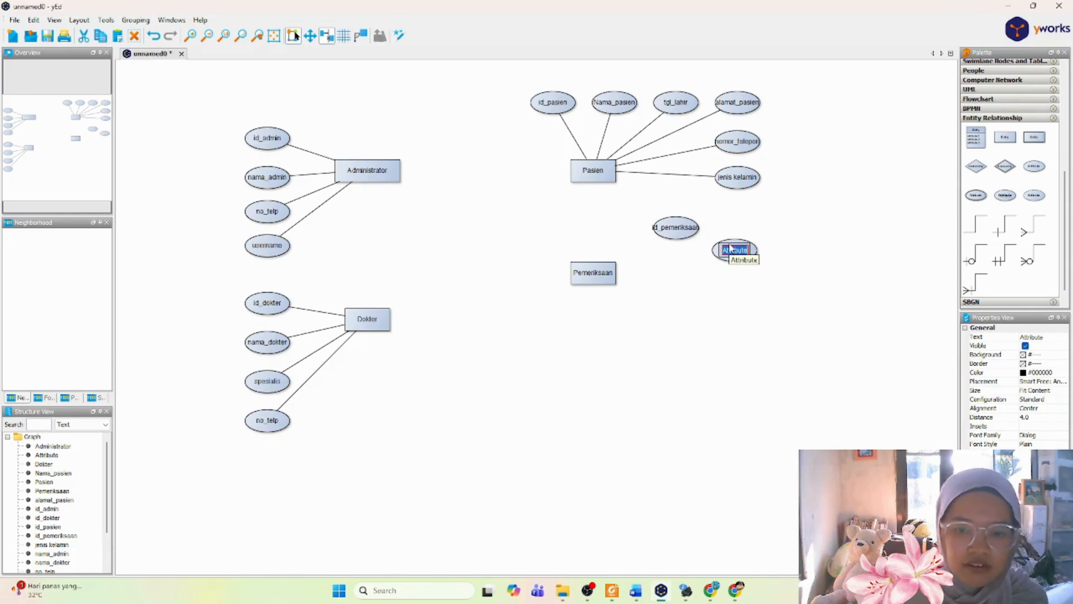
pyautogui.press('BackSpace')
pyautogui.write('id')
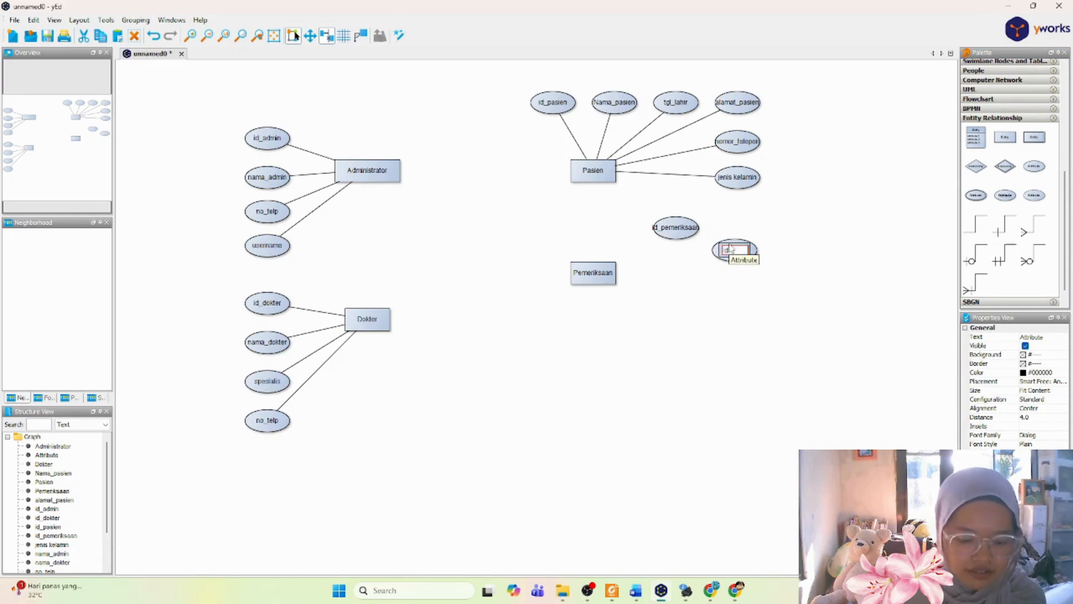
pyautogui.write('_p')
pyautogui.press('Return')
# Step: Add an attribute node level with the Pemeriksaan entity, below id_pemeriksaan, and label it "id_pasien"
pyautogui.scroll(3, 730, 248)
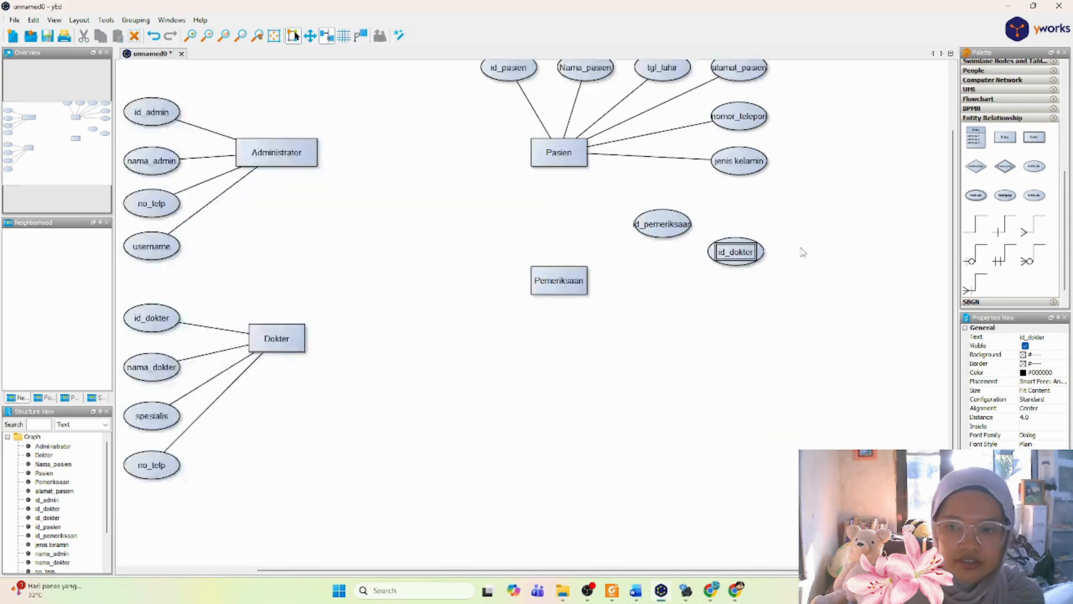
pyautogui.click(661, 301)
pyautogui.moveTo(661, 300); pyautogui.dragTo(647, 295)
pyautogui.doubleClick(647, 295)
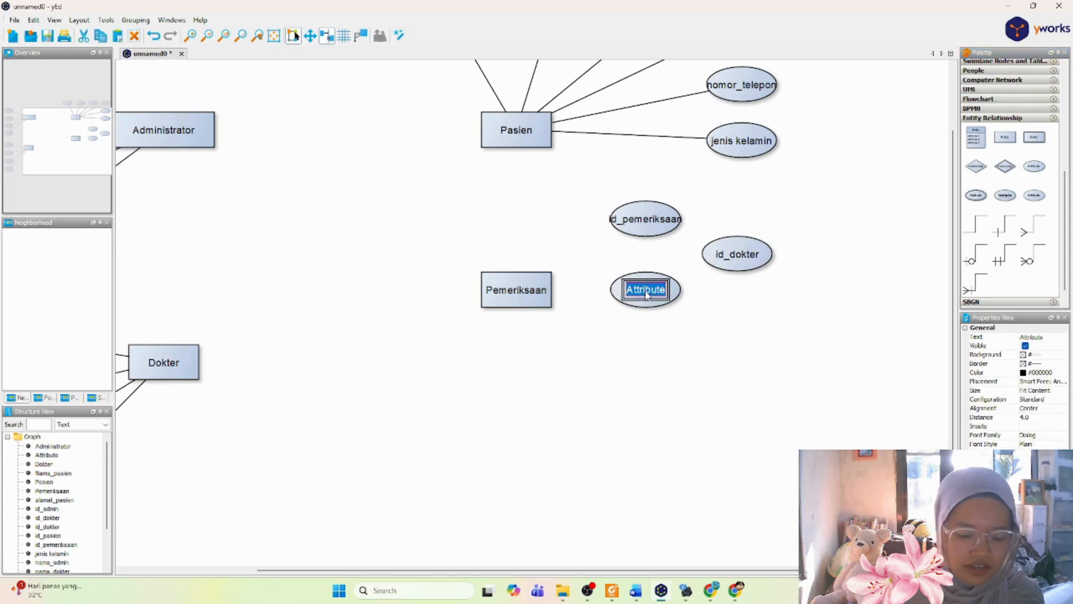
pyautogui.write('id_pasien')
pyautogui.press('Return')
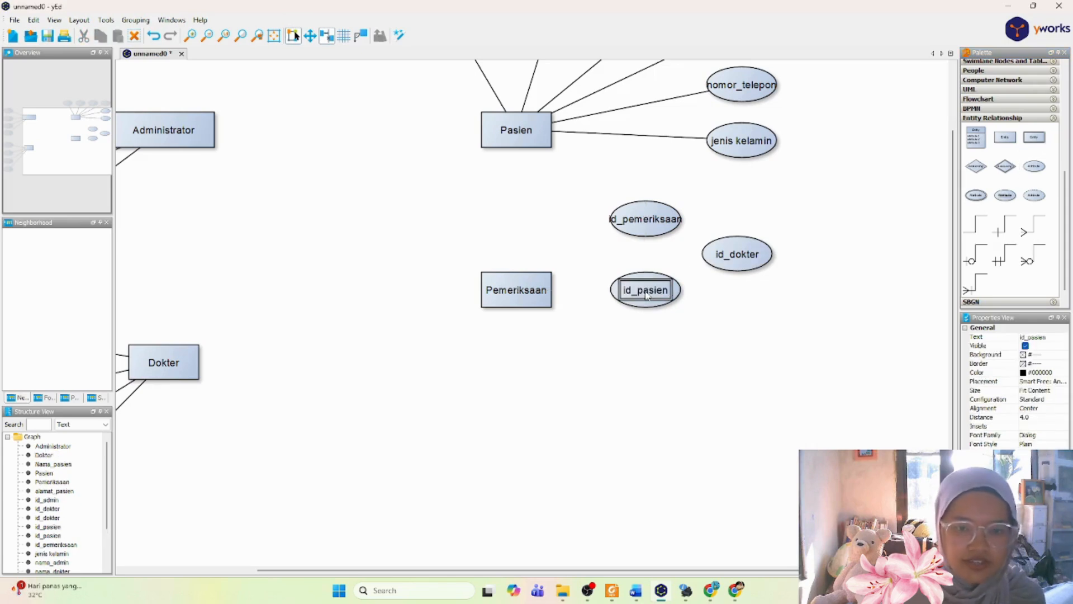
# Step: Add an attribute node diagonally below and to the right of id_pasien, labeled "keluhan"
pyautogui.moveTo(1035, 168); pyautogui.dragTo(733, 330)
pyautogui.doubleClick(731, 339)
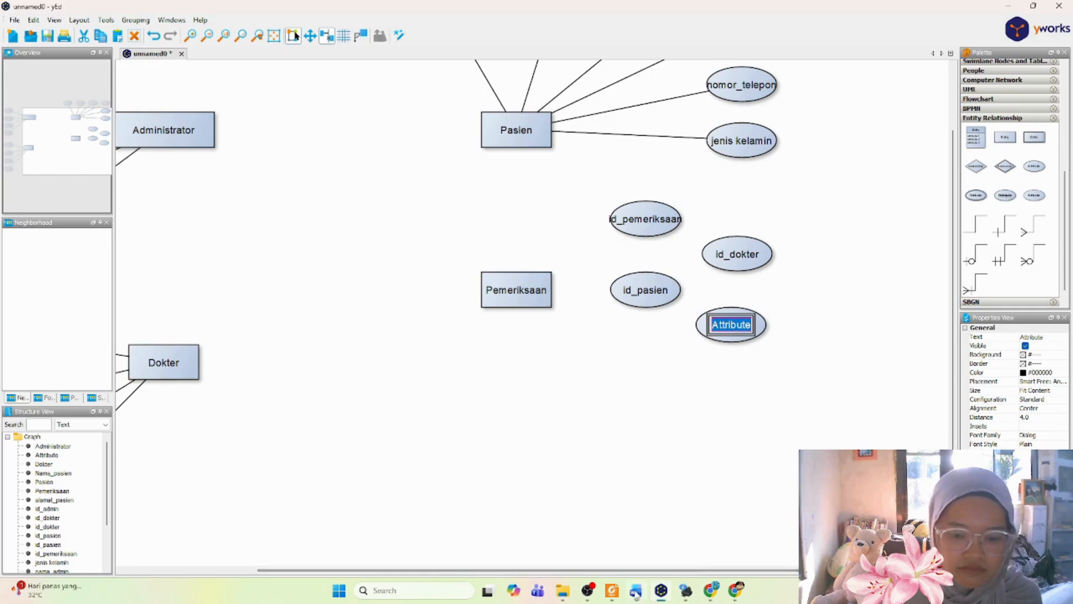
pyautogui.moveTo(636, 591)
pyautogui.click(638, 564)
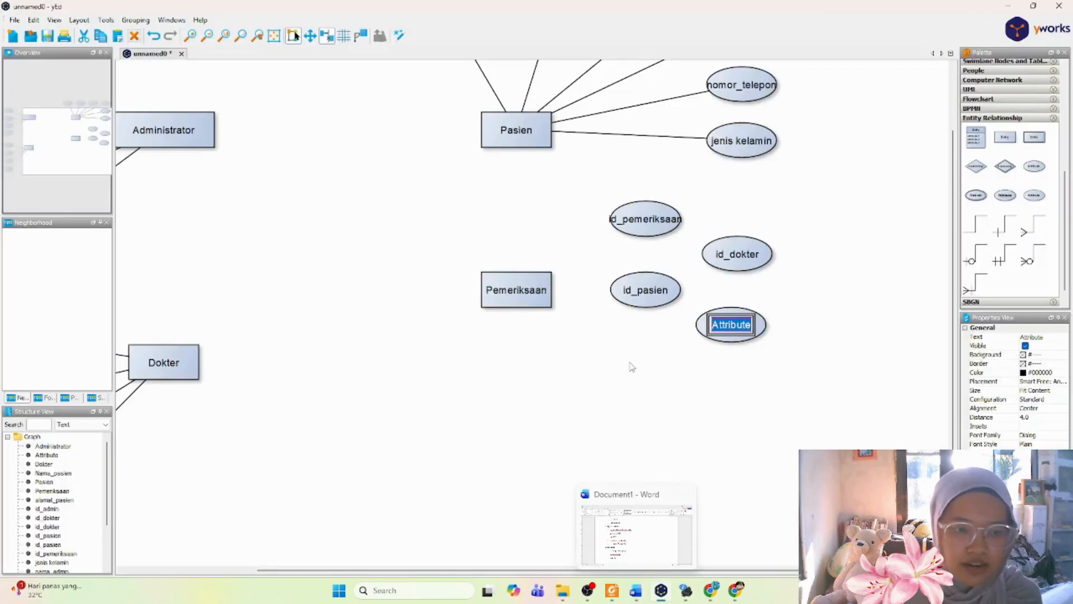
pyautogui.write('k')
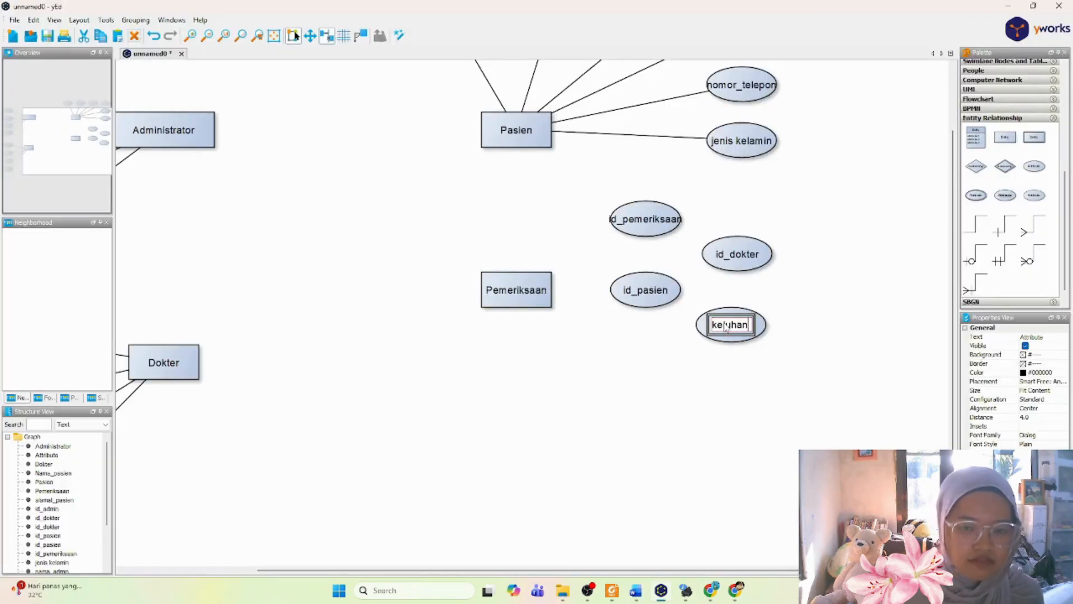
pyautogui.write('eluhan')
pyautogui.press('Return')
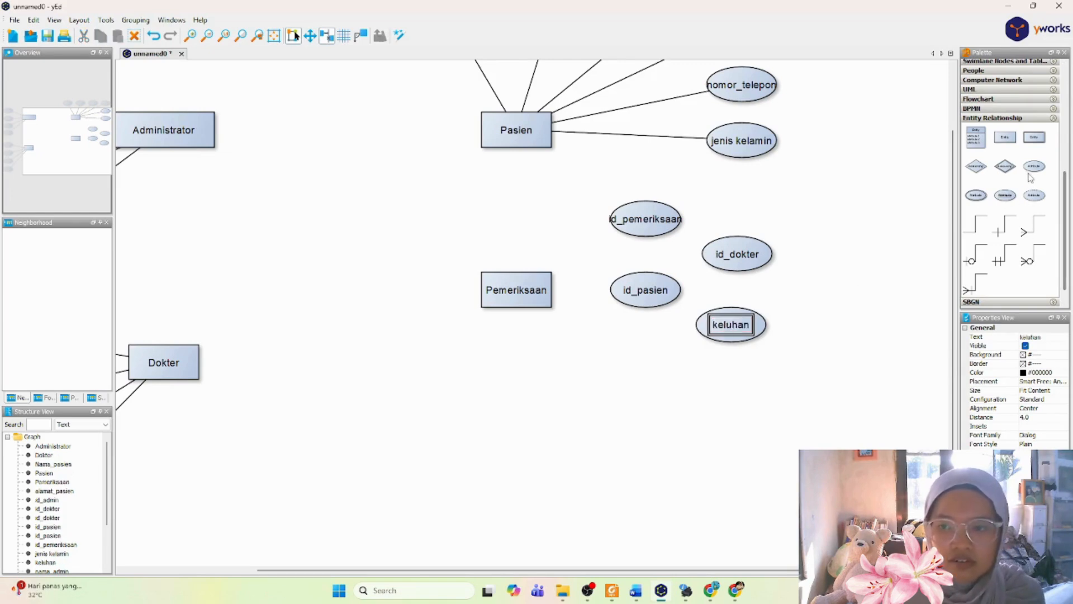
# Step: Add an attribute node directly below id_pasien and label it "tgl_periksa"
pyautogui.moveTo(1041, 170); pyautogui.dragTo(651, 363)
pyautogui.doubleClick(651, 362)
pyautogui.write('tangg')
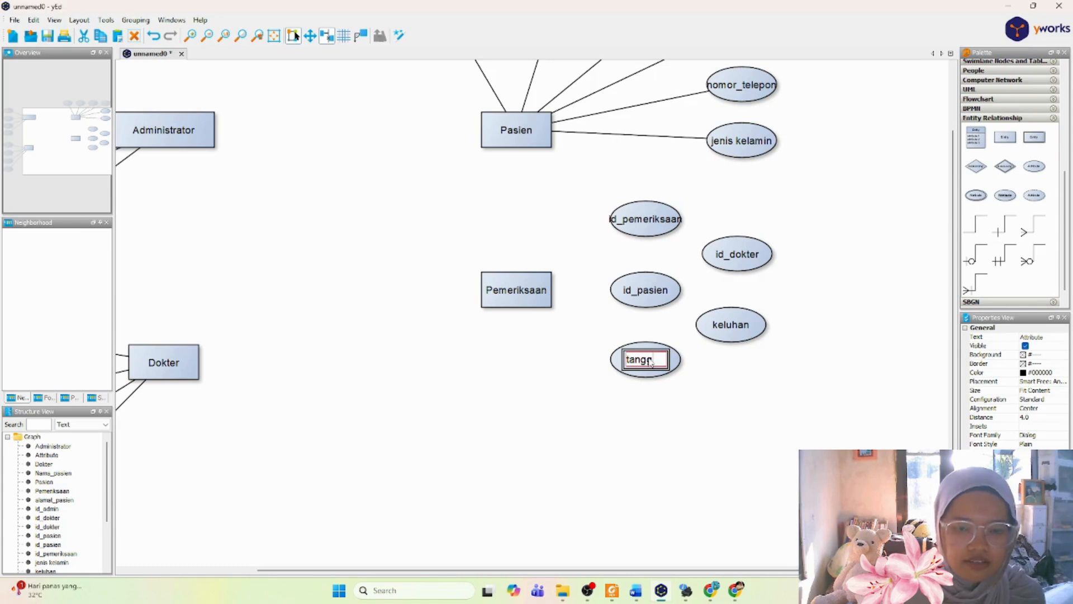
pyautogui.press('BackSpace')
pyautogui.press('BackSpace')
pyautogui.press('BackSpace')
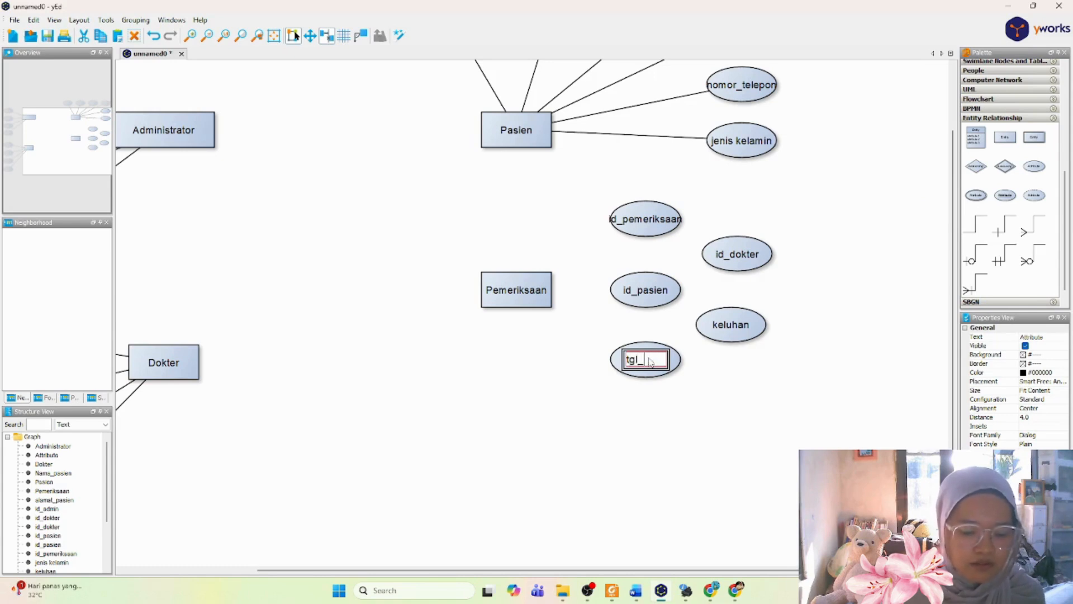
pyautogui.write('gl_periksa')
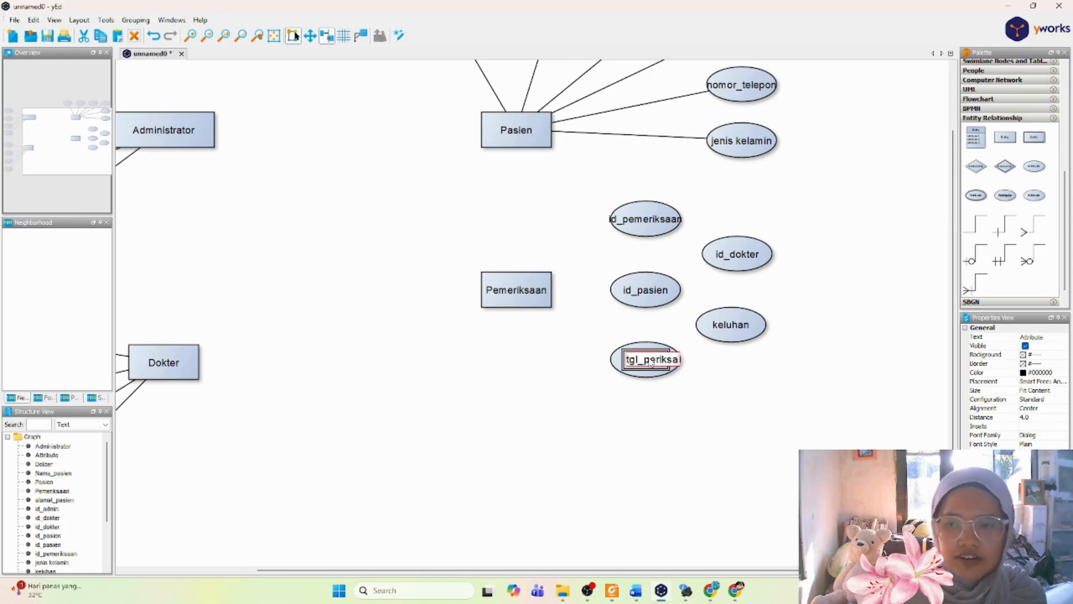
pyautogui.press('Return')
# Step: Add an attribute node below keluhan, to the lower right of tgl_periksa, labeled "diagnosis"
pyautogui.click(1035, 166)
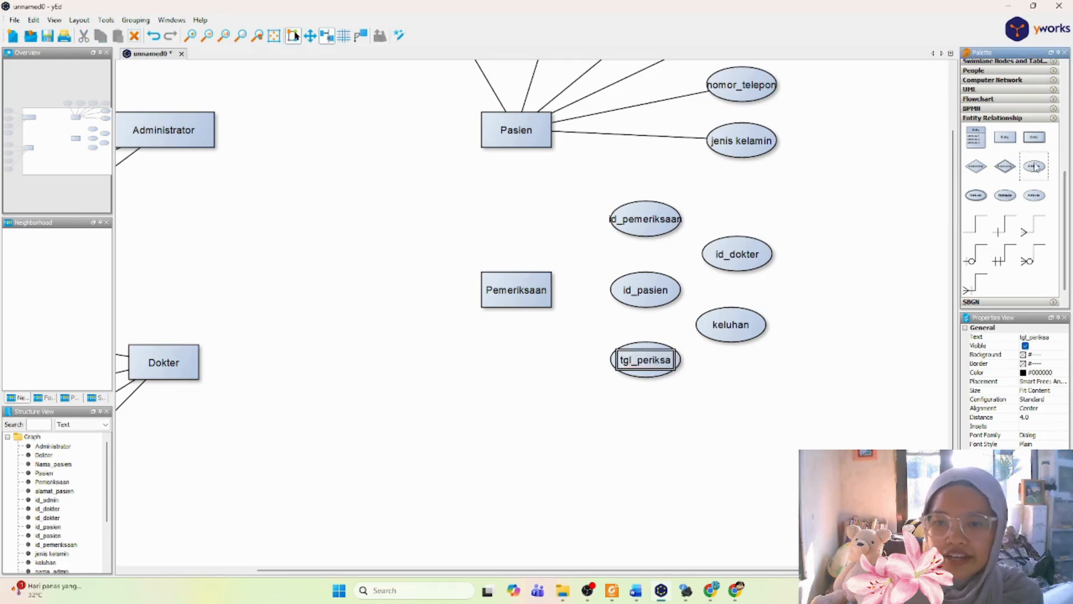
pyautogui.moveTo(1035, 166); pyautogui.dragTo(732, 401)
pyautogui.doubleClick(732, 400)
pyautogui.write('d')
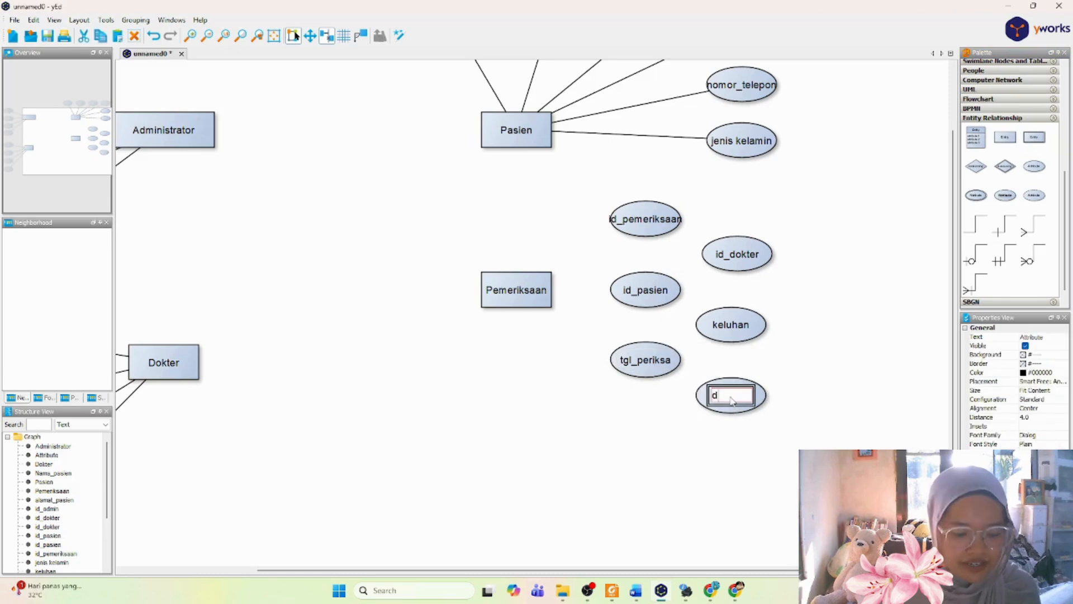
pyautogui.write('iagnosis')
pyautogui.press('Return')
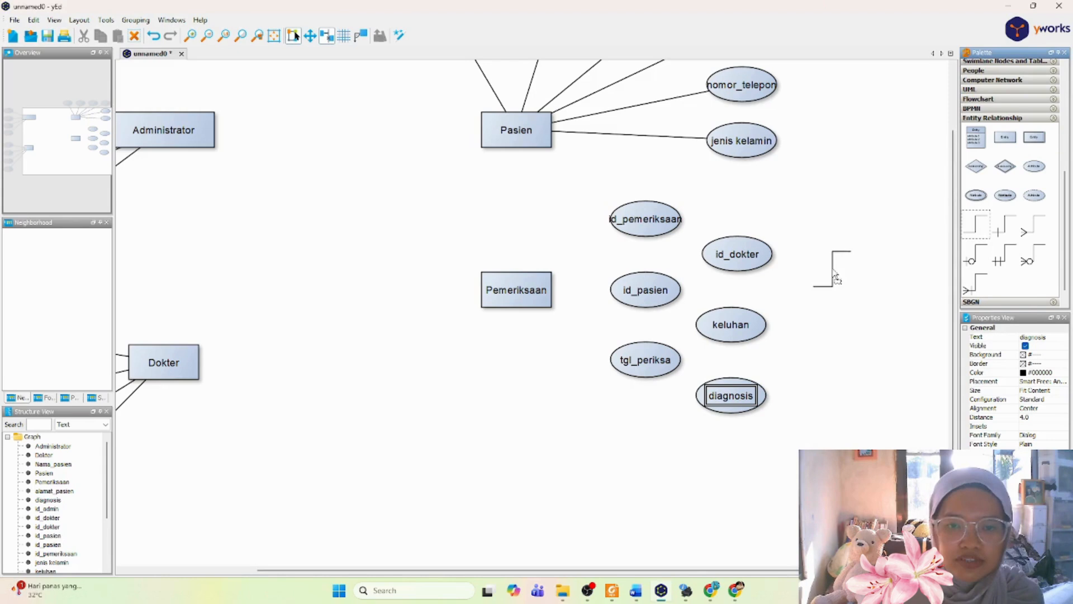
# Step: Connect the Pemeriksaan entity with plain lines to id_pemeriksaan, id_dokter, id_pasien, keluhan, tgl_periksa and diagnosis
pyautogui.moveTo(643, 222); pyautogui.dragTo(515, 281)
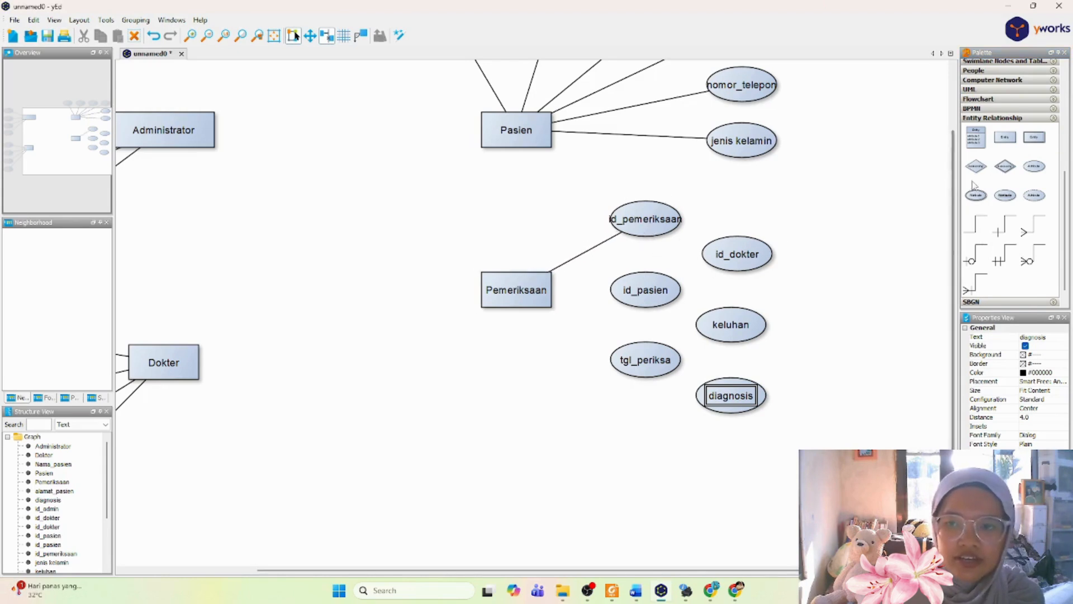
pyautogui.moveTo(977, 233); pyautogui.dragTo(515, 284)
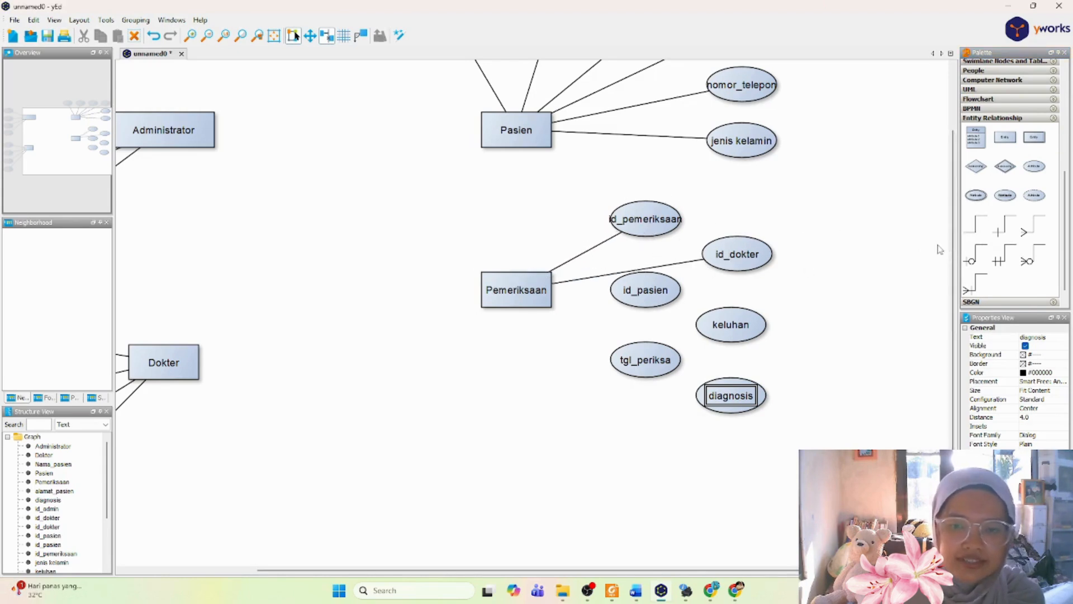
pyautogui.moveTo(978, 234); pyautogui.dragTo(545, 284)
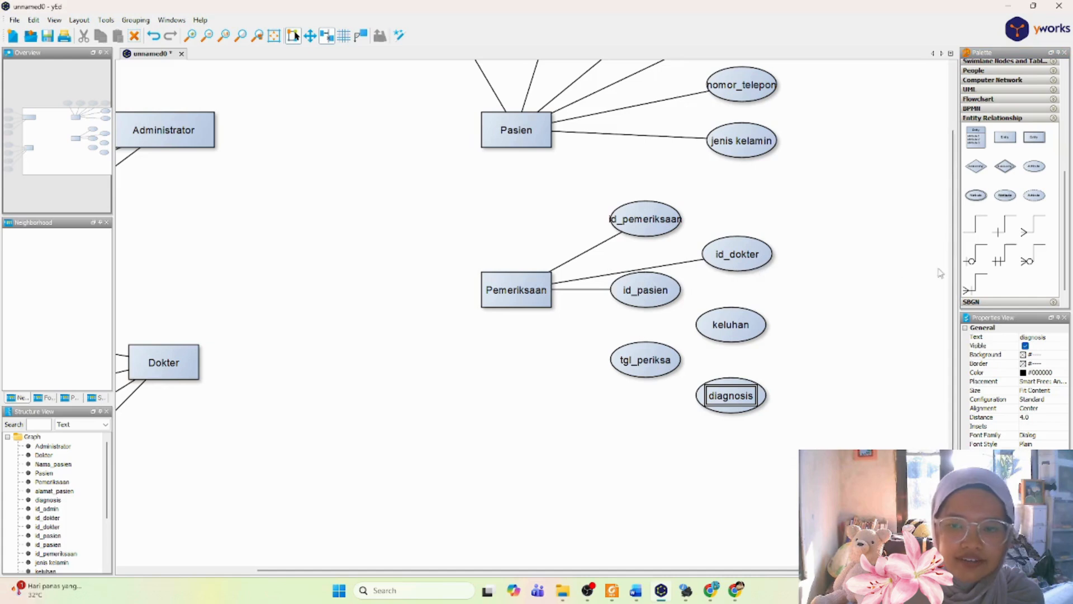
pyautogui.moveTo(978, 233); pyautogui.dragTo(545, 308)
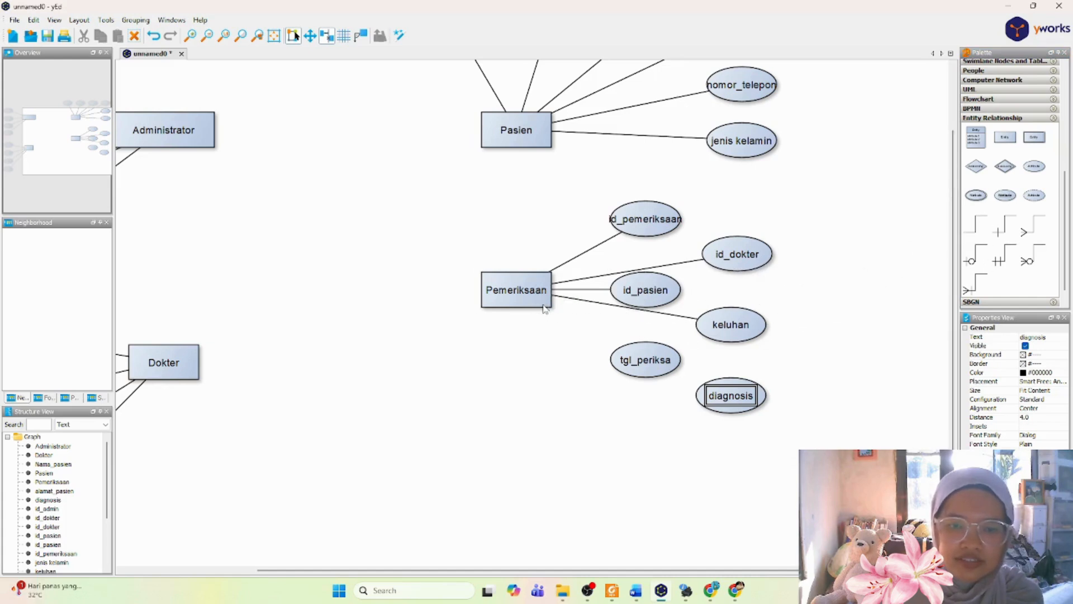
pyautogui.moveTo(977, 233); pyautogui.dragTo(546, 322)
pyautogui.moveTo(977, 234); pyautogui.dragTo(520, 291)
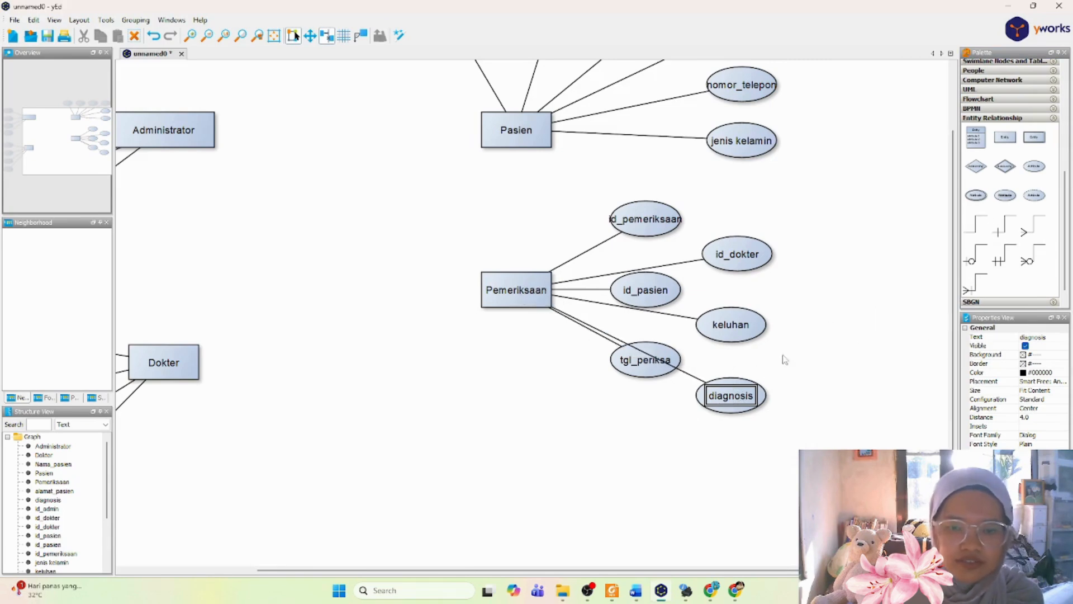
# Step: Move the tgl_periksa attribute slightly upward, closer to id_pasien, and clear the selection
pyautogui.moveTo(649, 373); pyautogui.dragTo(670, 352)
pyautogui.click(847, 355)
pyautogui.click(680, 352)
pyautogui.click(820, 376)
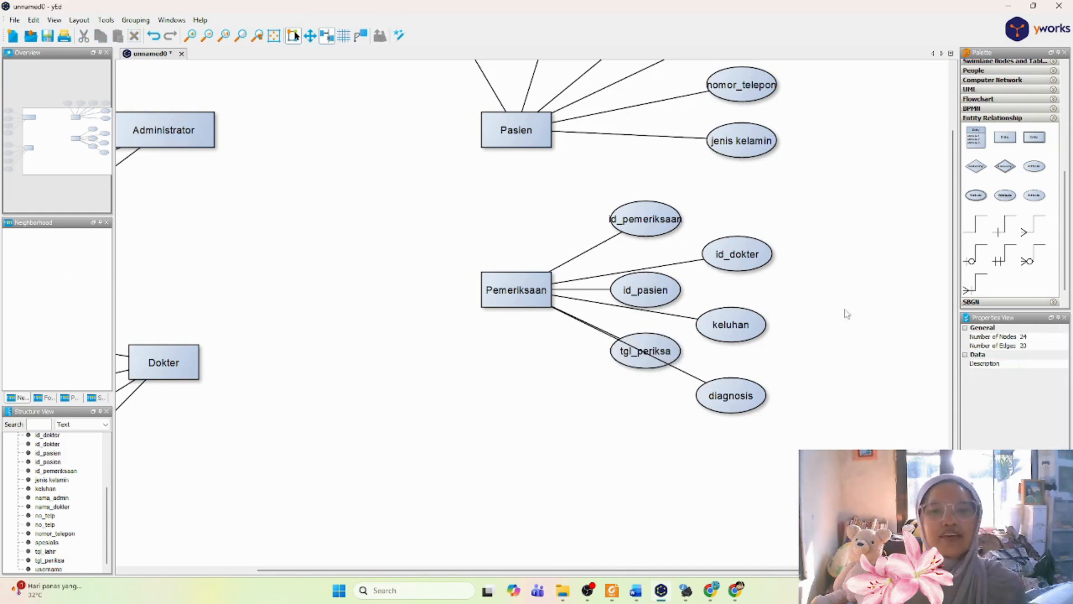
# Step: Review the Resep attributes in the Word report, and back in yEd add an entity labeled "Resep" below Pemeriksaan
pyautogui.click(635, 591)
pyautogui.scroll(-3, 629, 426)
pyautogui.scroll(3, 629, 426)
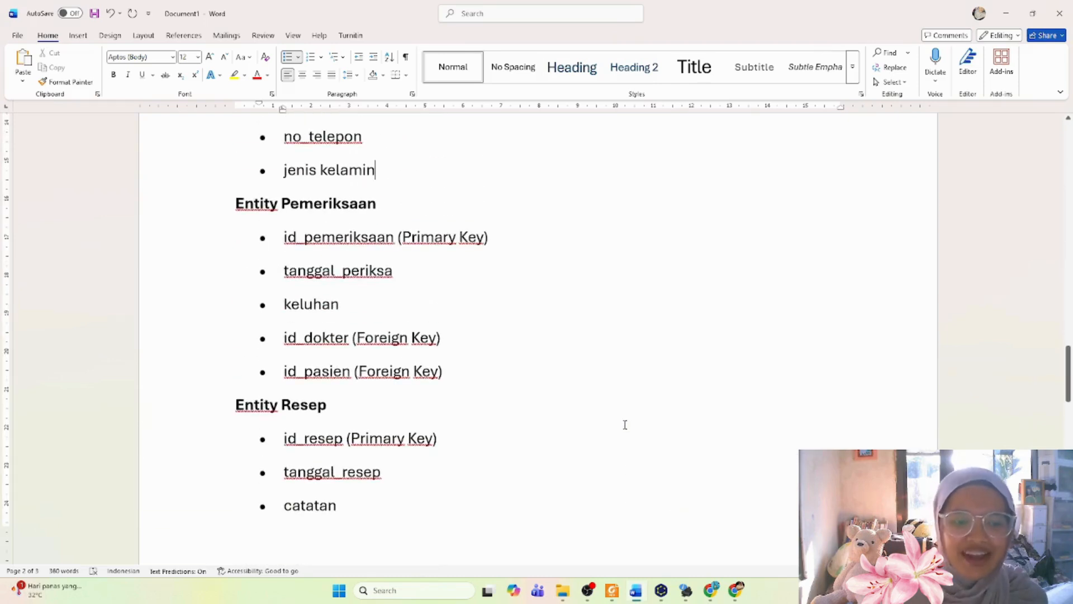
pyautogui.scroll(-3, 625, 425)
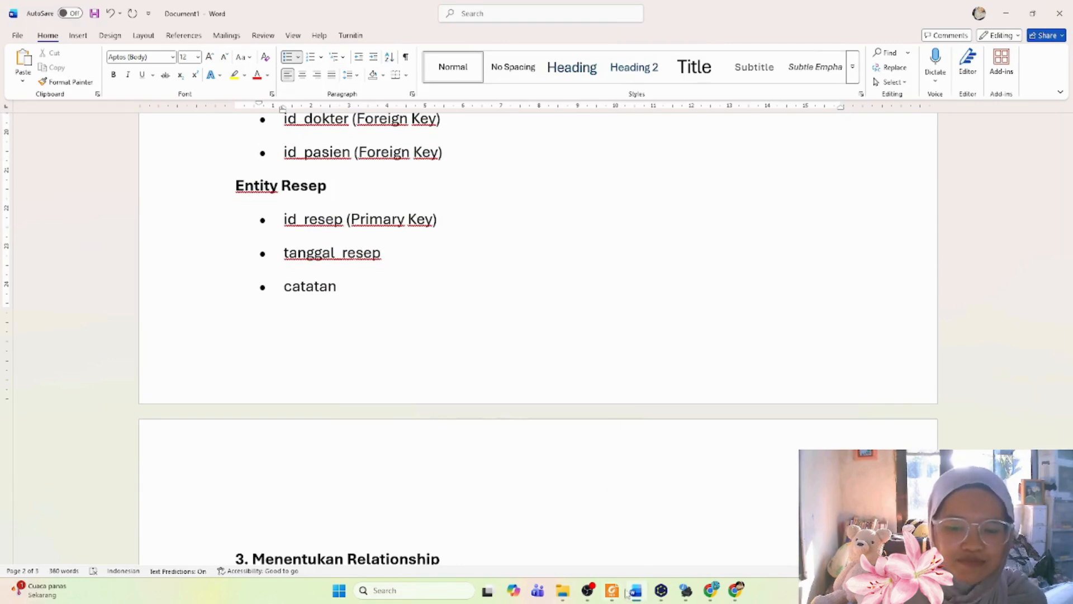
pyautogui.click(663, 592)
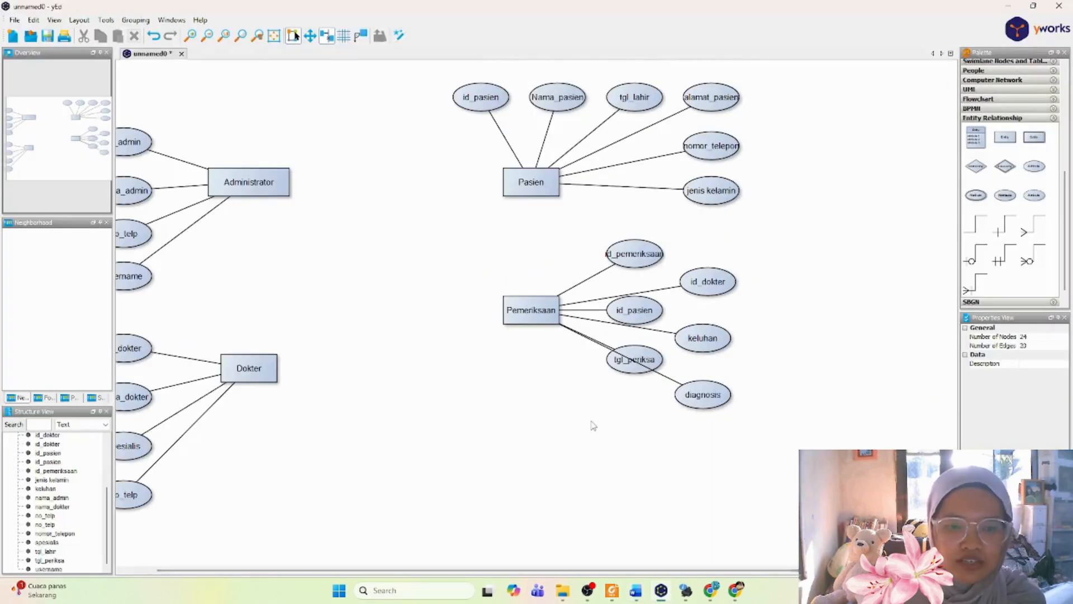
pyautogui.scroll(1, 592, 426)
pyautogui.scroll(-2, 593, 426)
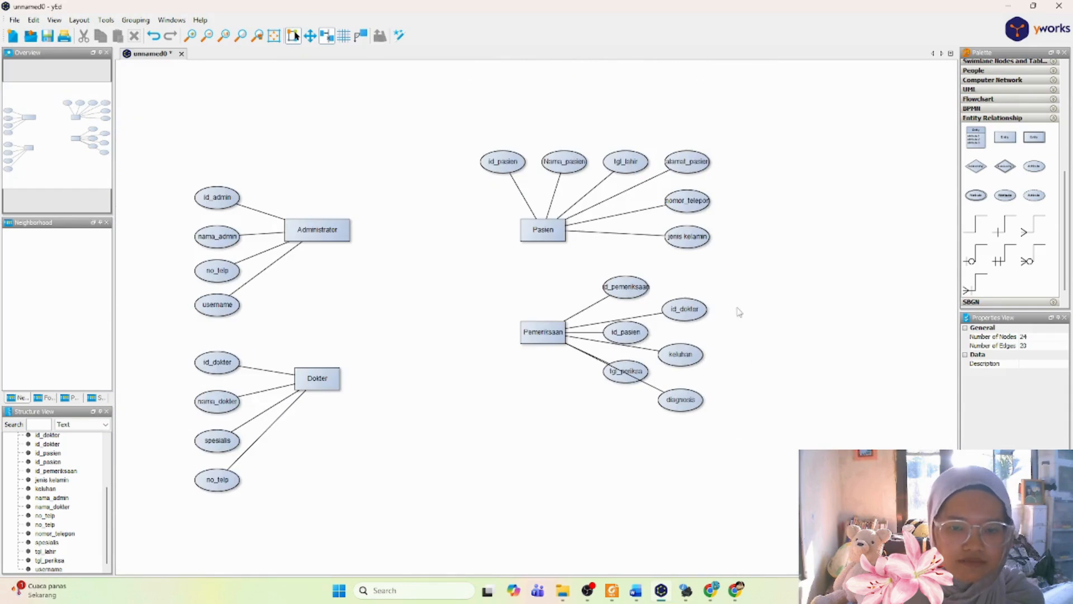
pyautogui.moveTo(1005, 140); pyautogui.dragTo(547, 495)
pyautogui.doubleClick(545, 486)
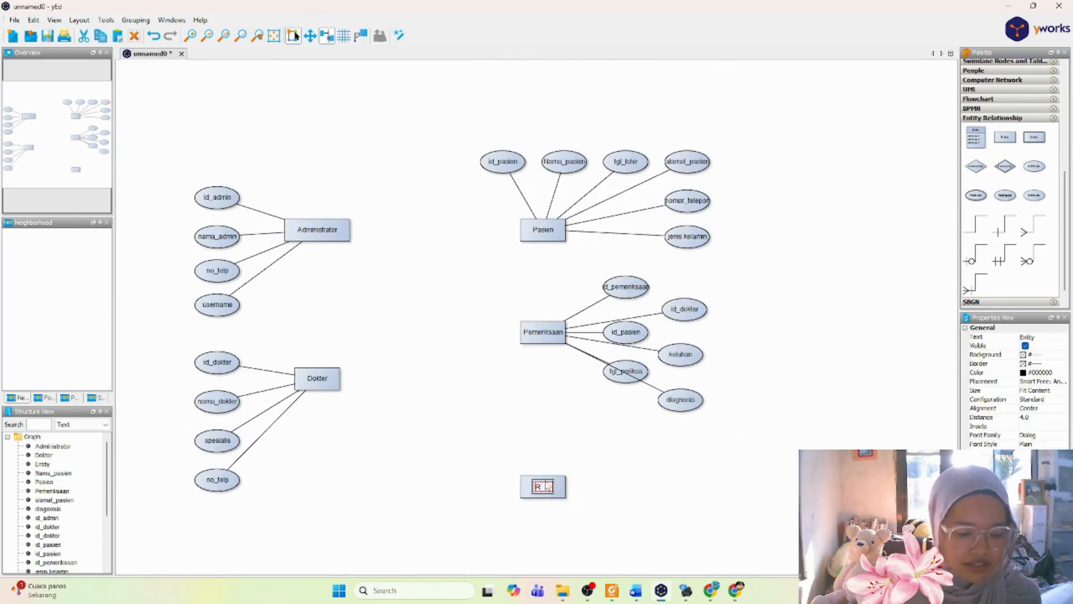
pyautogui.write('Resep')
pyautogui.press('Return')
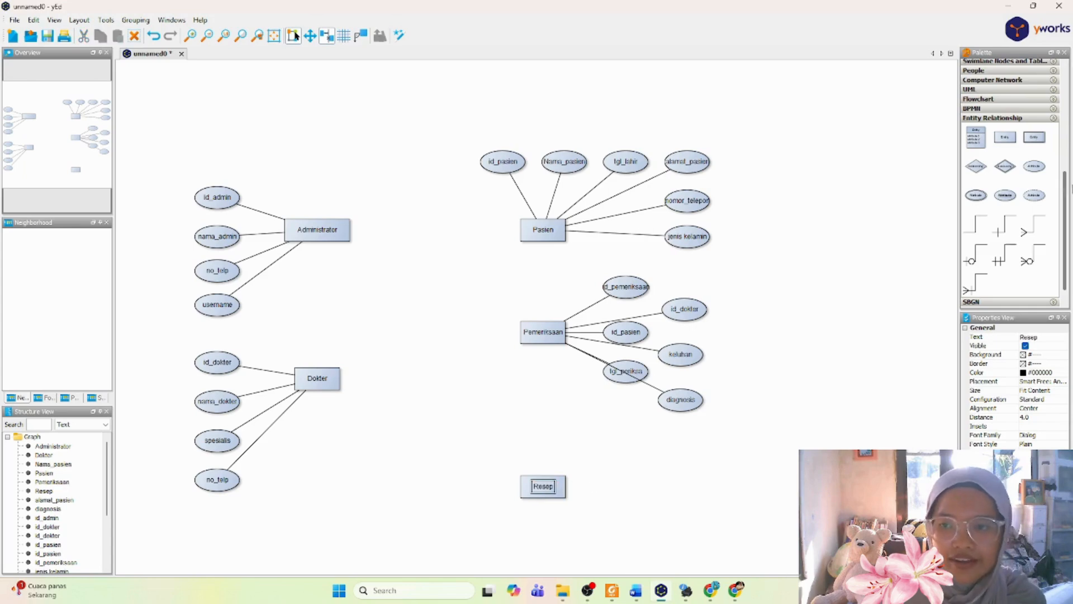
# Step: Add an attribute node to the right of and slightly above the Resep entity, labeled "id_resep"
pyautogui.moveTo(1035, 167); pyautogui.dragTo(630, 464)
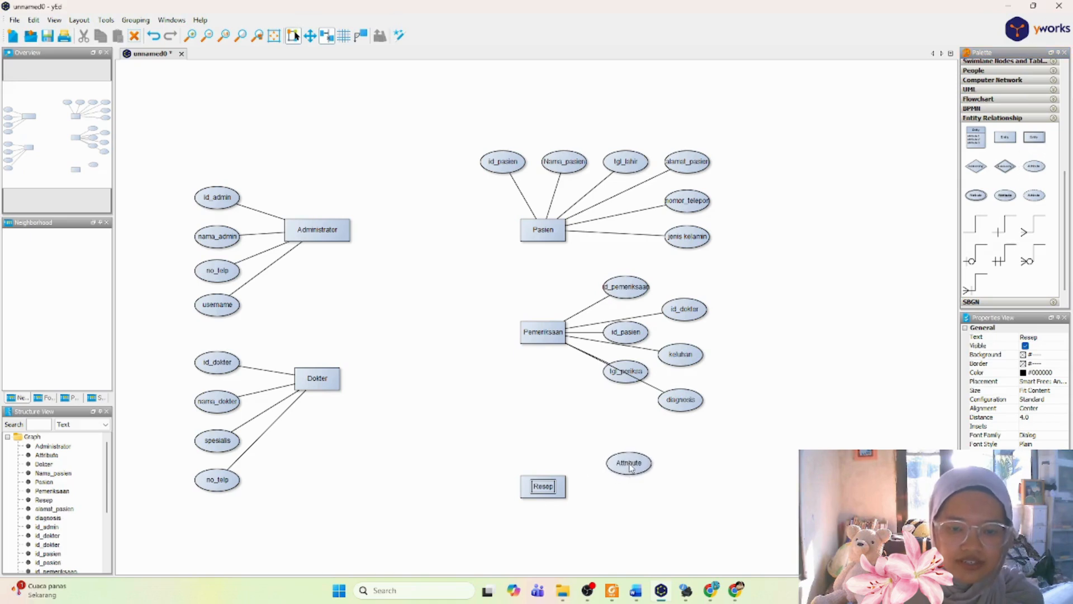
pyautogui.doubleClick(629, 464)
pyautogui.write('id')
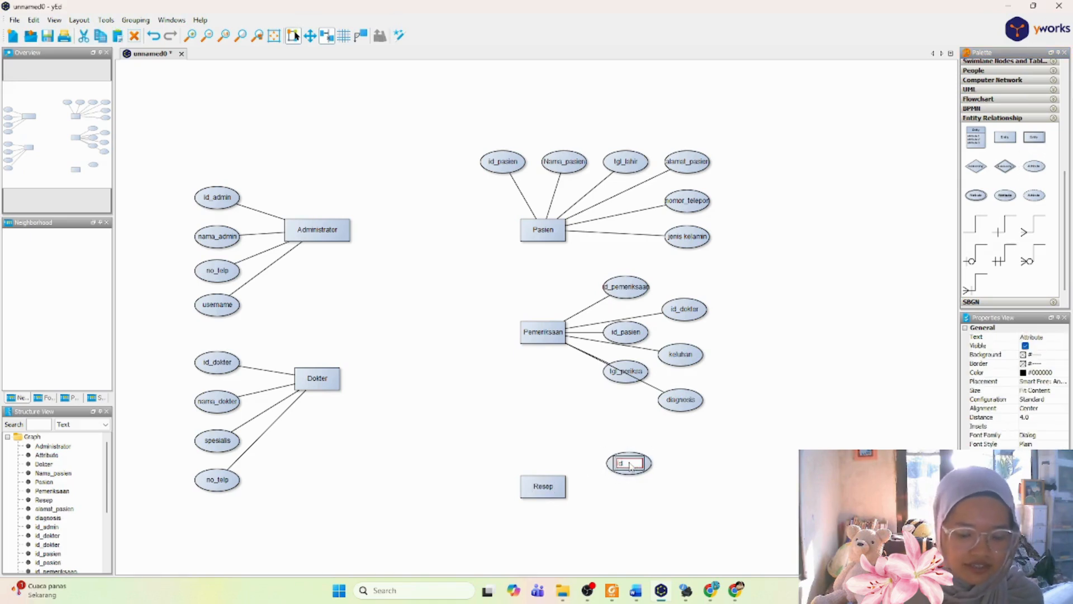
pyautogui.write('_resep')
pyautogui.press('Return')
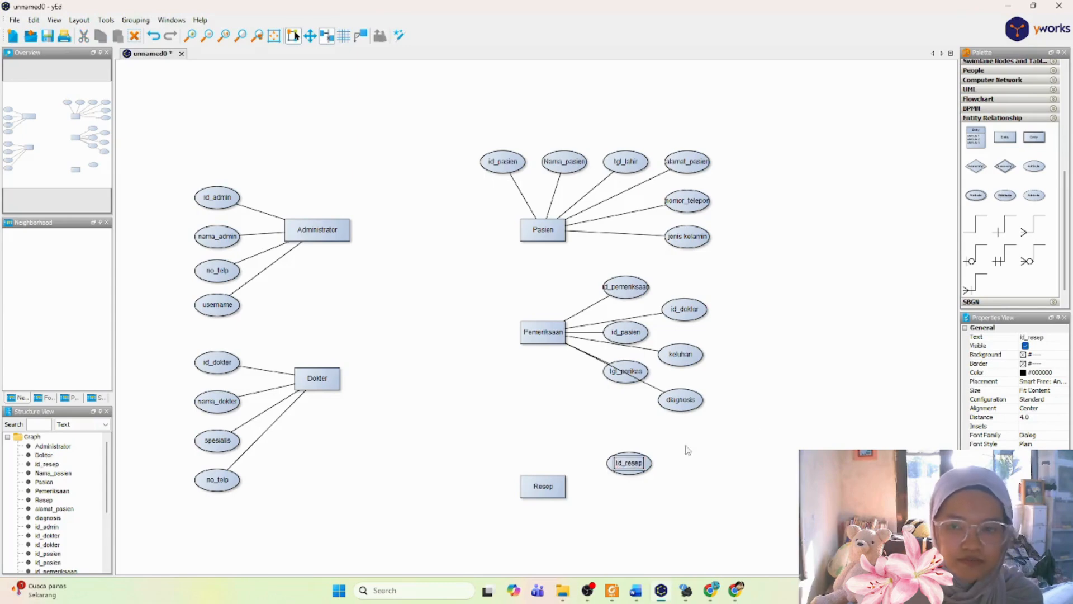
# Step: Add an attribute node directly below id_resep and label it "tgl_resep"
pyautogui.moveTo(1010, 188); pyautogui.dragTo(629, 493)
pyautogui.doubleClick(632, 493)
pyautogui.write('tan')
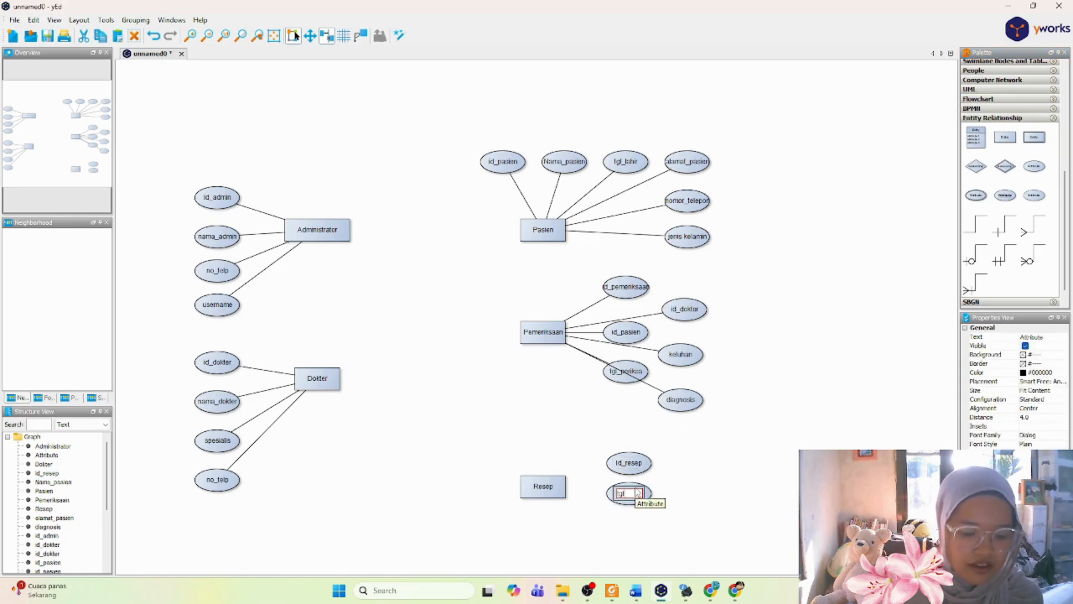
pyautogui.write('_')
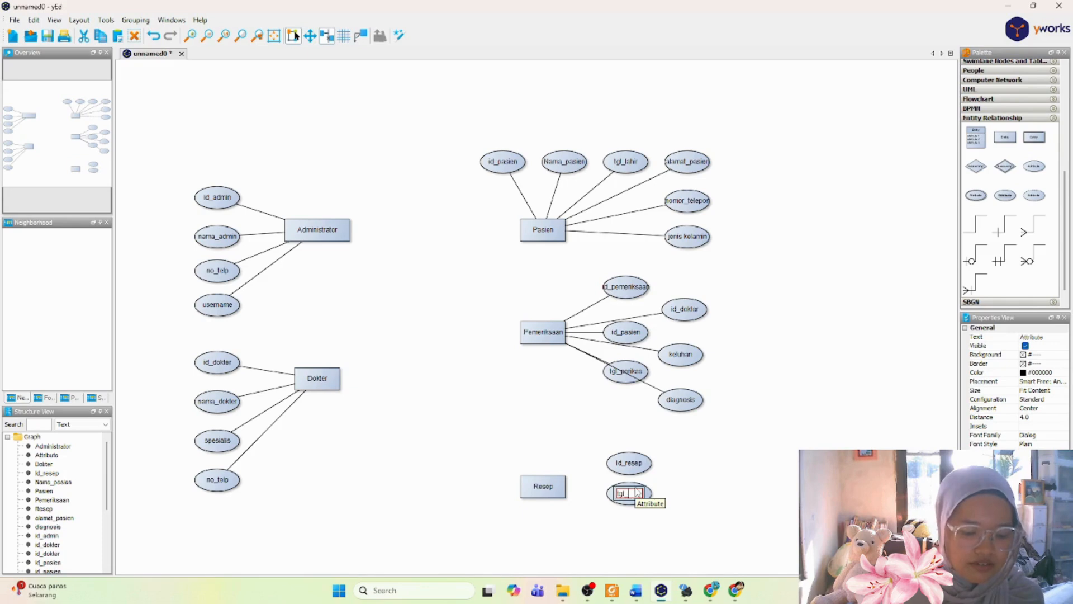
pyautogui.write('resep')
pyautogui.press('Return')
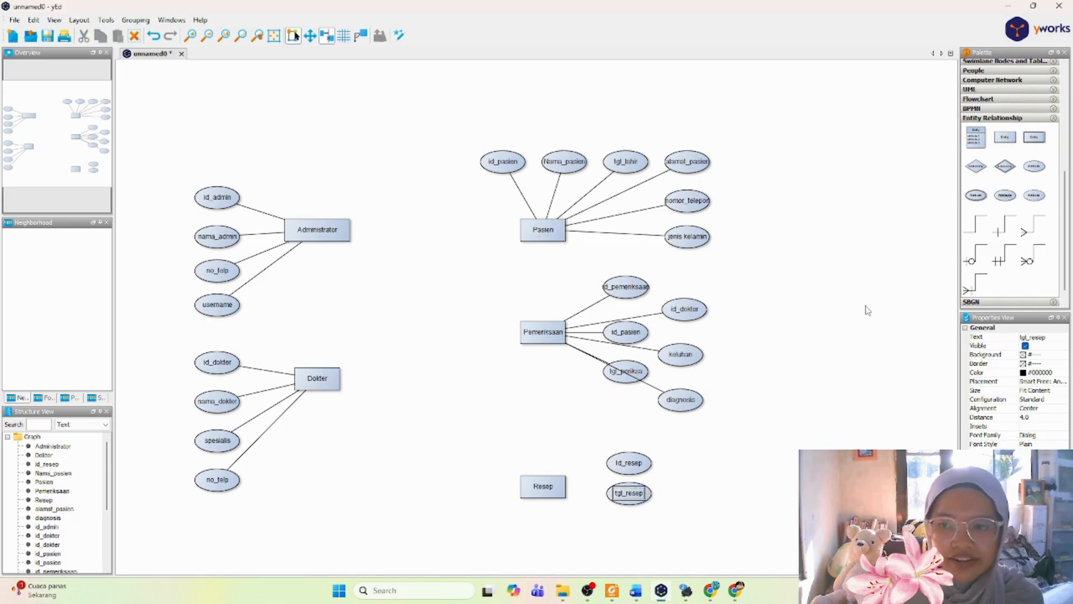
# Step: Add an attribute node directly below tgl_resep and label it "catatan"
pyautogui.moveTo(1036, 166); pyautogui.dragTo(632, 526)
pyautogui.doubleClick(632, 526)
pyautogui.write('catat')
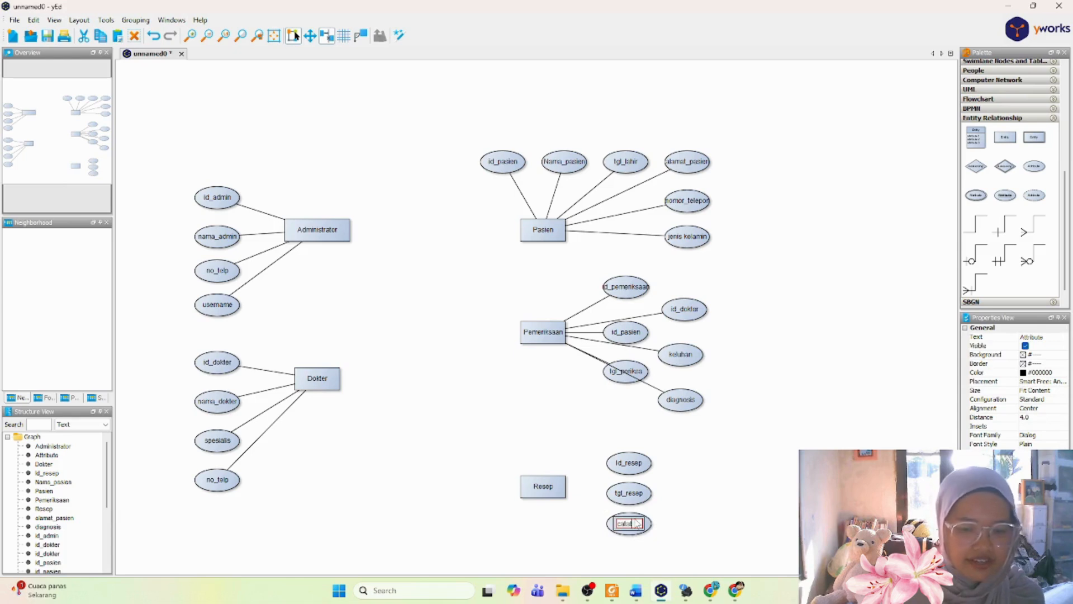
pyautogui.write('an')
pyautogui.press('Return')
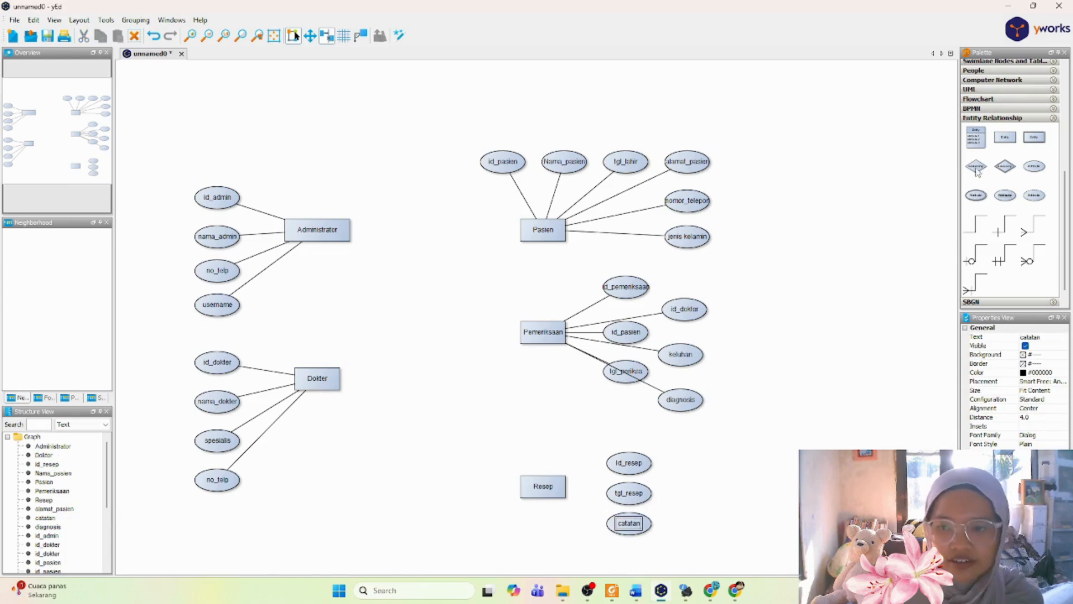
# Step: Connect the Resep entity with plain lines to its id_resep, tgl_resep and catatan attributes
pyautogui.click(975, 224)
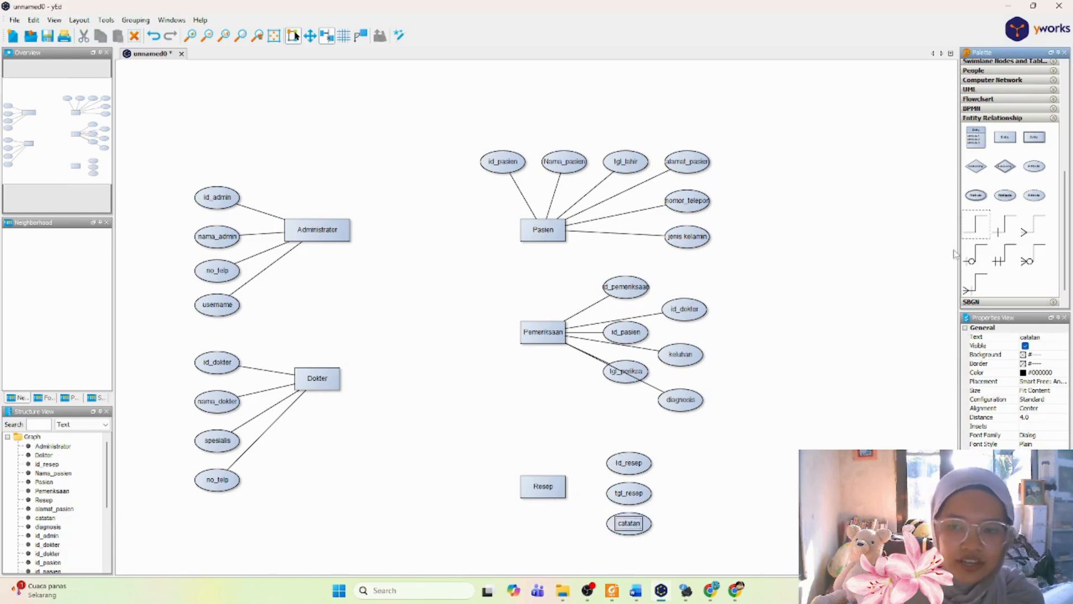
pyautogui.moveTo(636, 464); pyautogui.dragTo(546, 486)
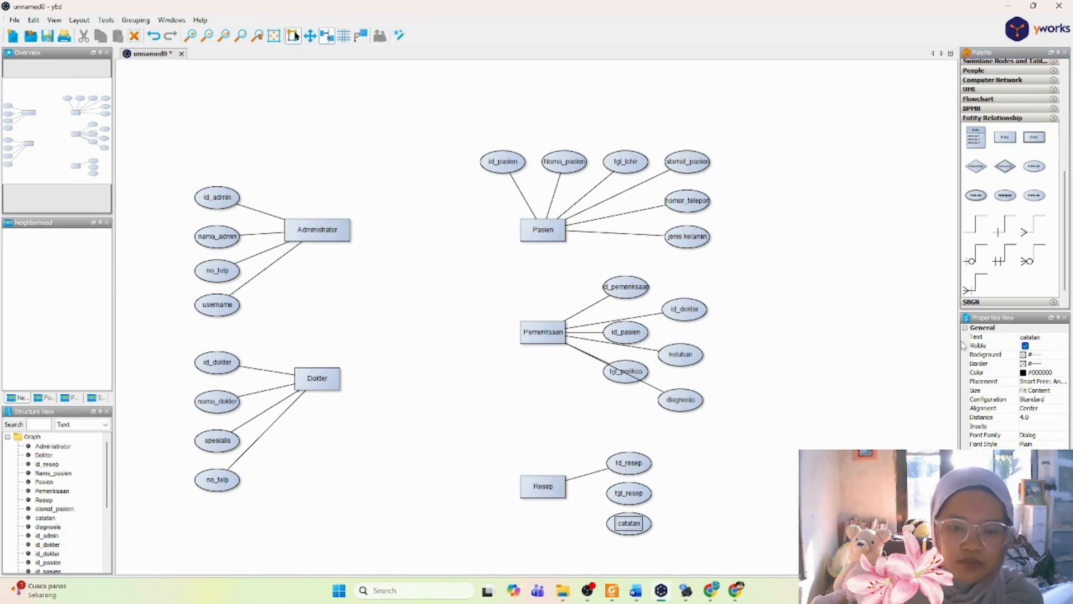
pyautogui.moveTo(631, 492); pyautogui.dragTo(546, 488)
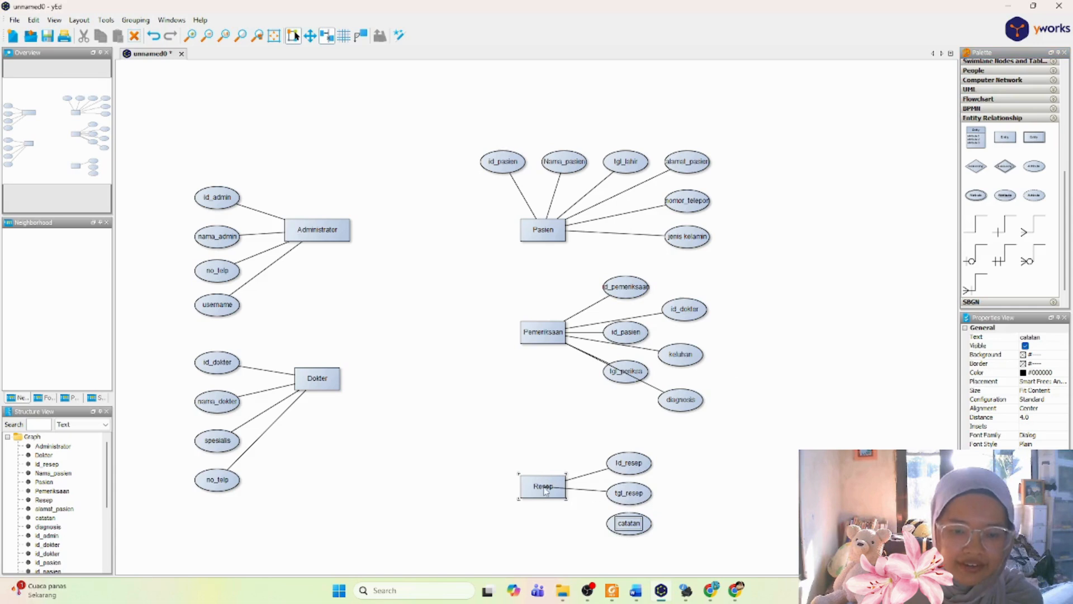
pyautogui.click(984, 232)
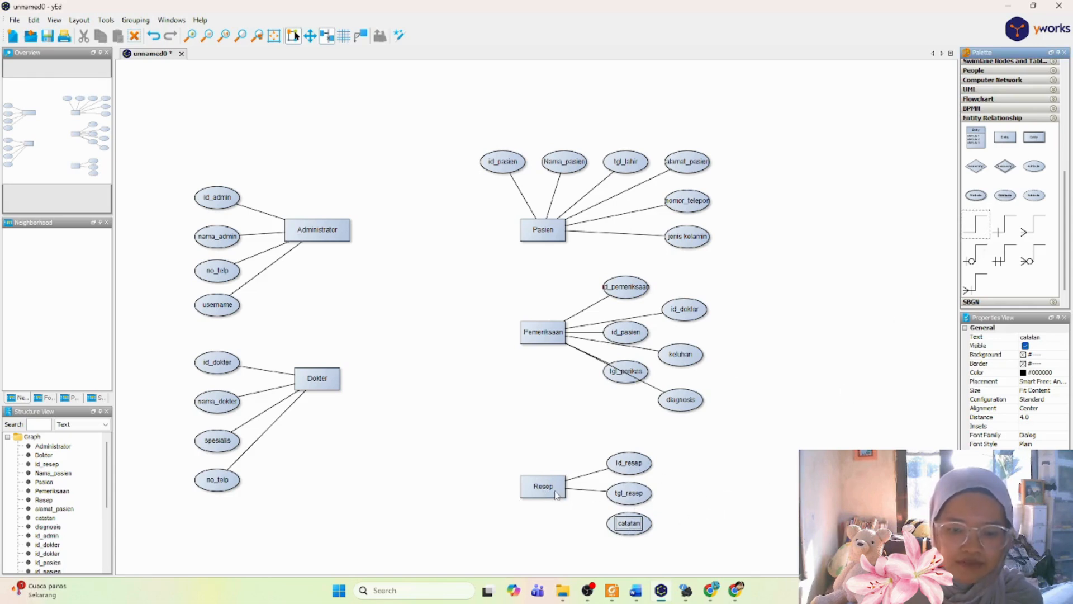
pyautogui.moveTo(975, 218); pyautogui.dragTo(550, 492)
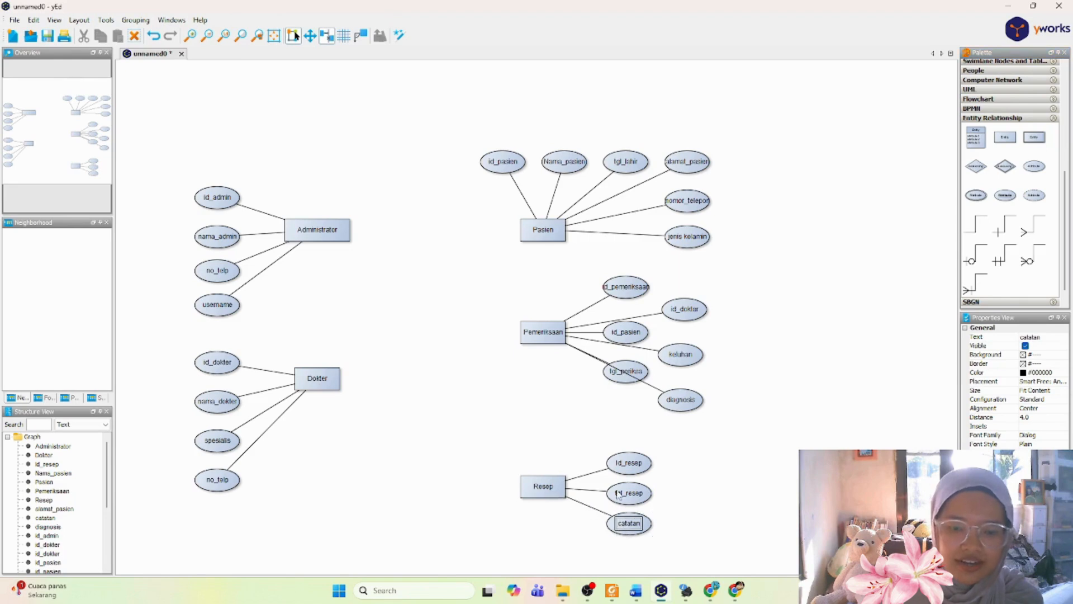
# Step: Switch to the Word report and remove the extra blank line above the heading "3. Menentukan Relationship"
pyautogui.click(747, 487)
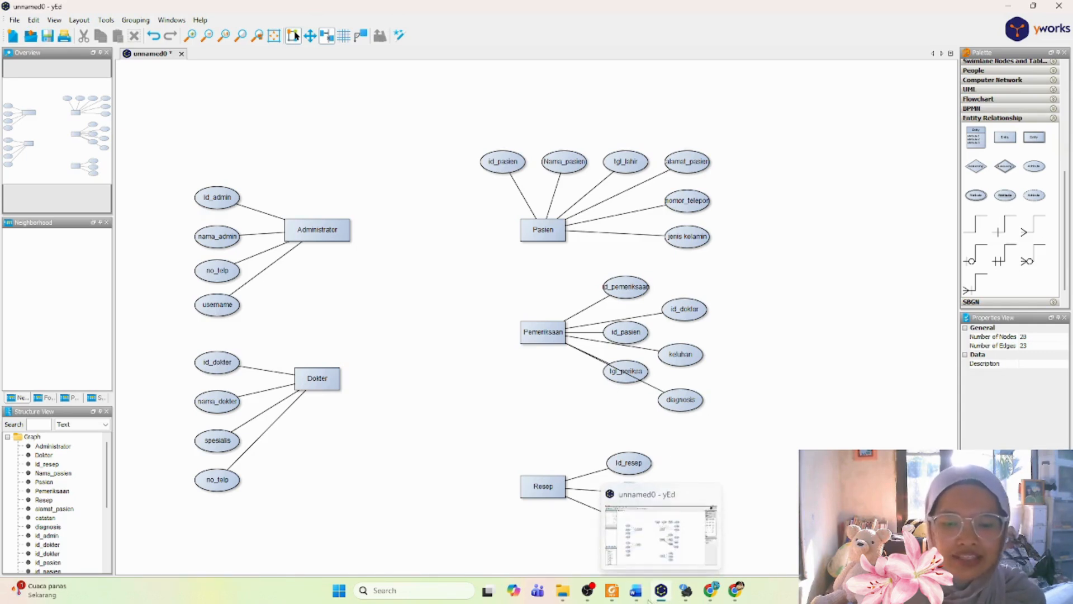
pyautogui.click(617, 564)
pyautogui.scroll(-4, 617, 564)
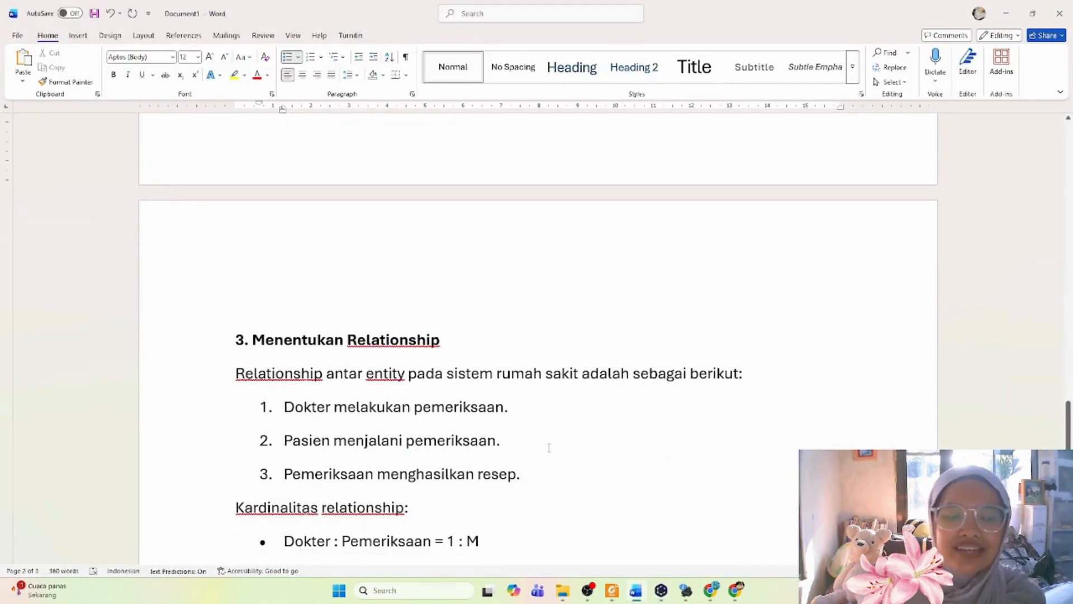
pyautogui.click(234, 346)
pyautogui.press('BackSpace')
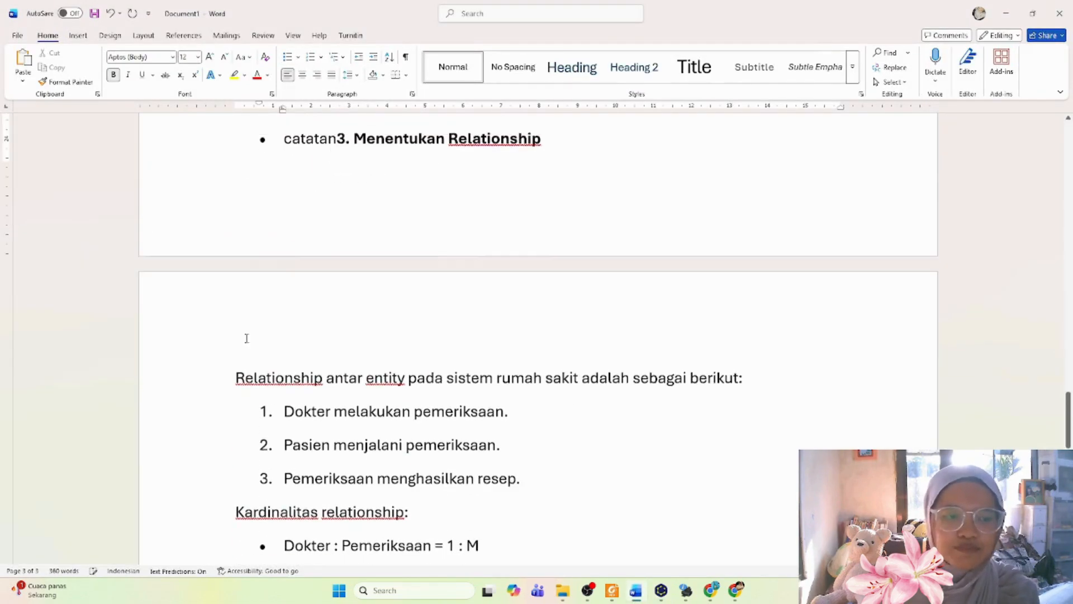
pyautogui.press('Return')
pyautogui.press('BackSpace')
pyautogui.press('BackSpace')
pyautogui.press('BackSpace')
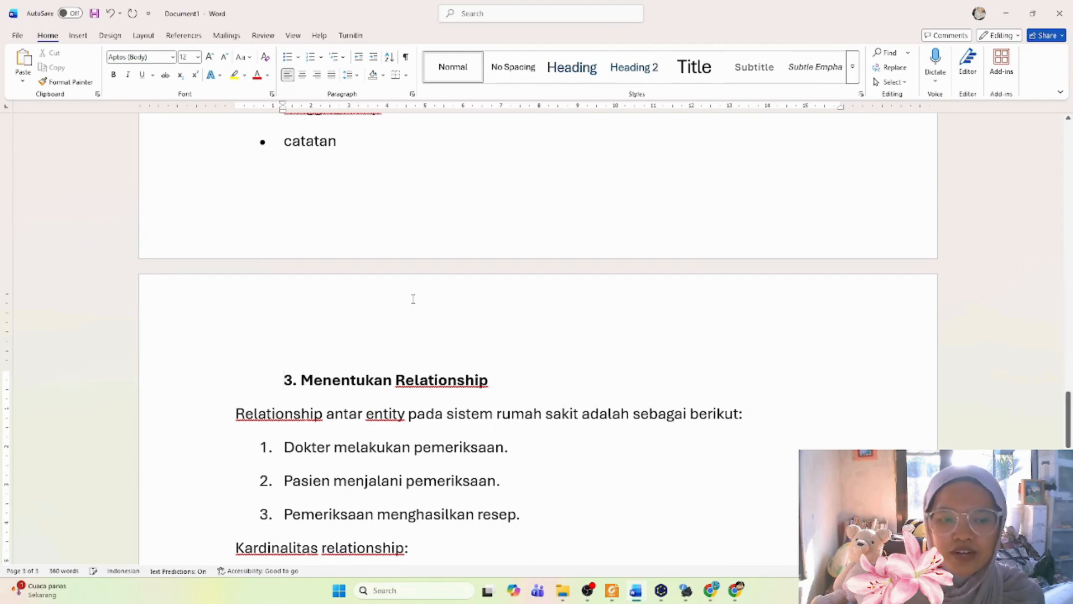
# Step: Examine the relationship list, the cardinalities and the Administrator row of the "Matriks Hubungan Antar Entity" table
pyautogui.scroll(-5, 420, 293)
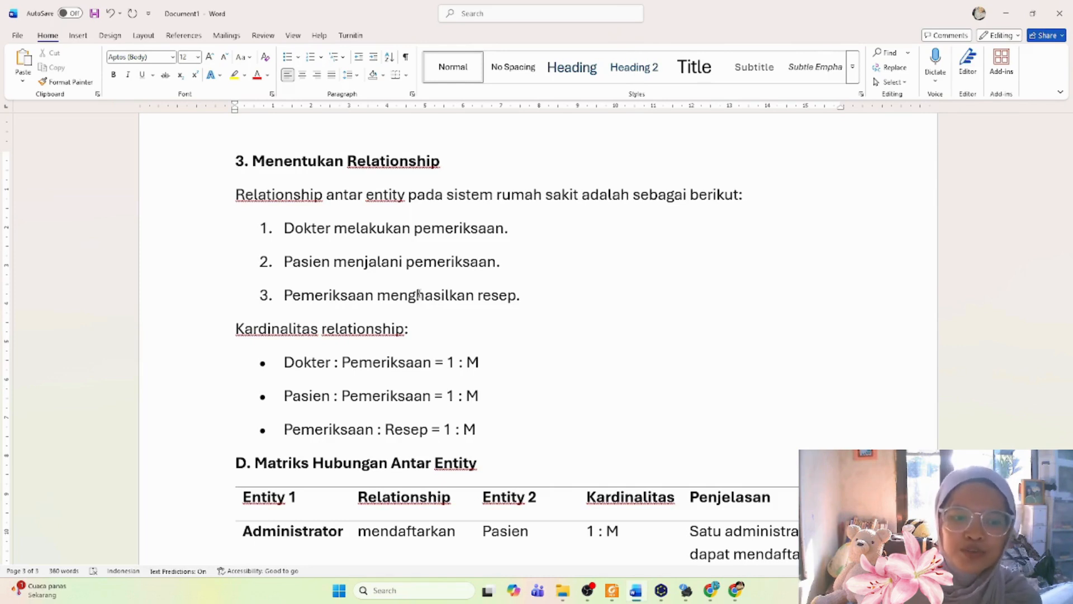
pyautogui.scroll(-6, 454, 266)
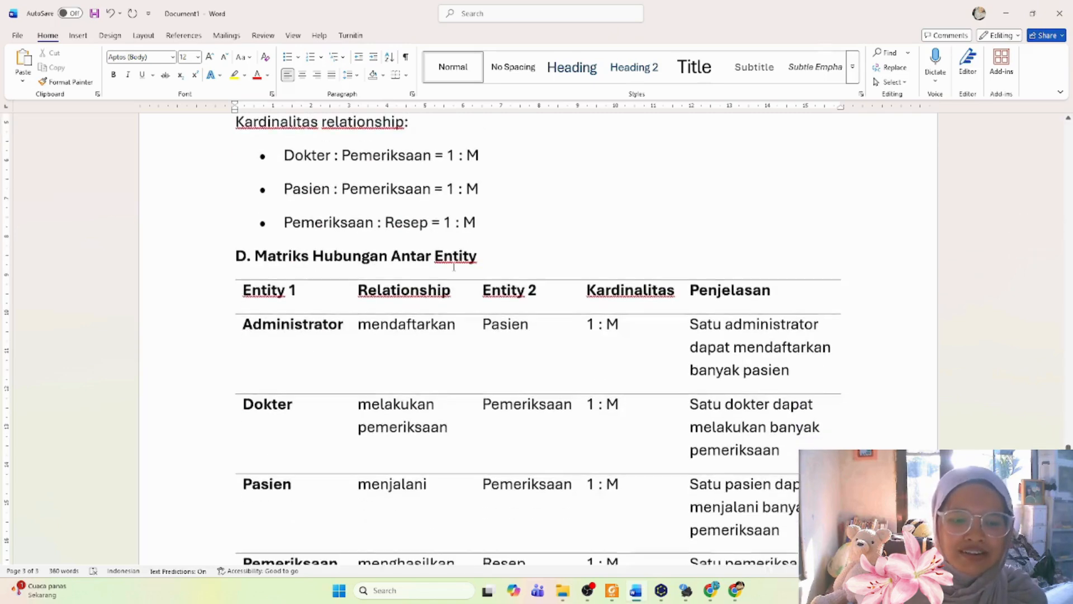
pyautogui.scroll(3, 454, 266)
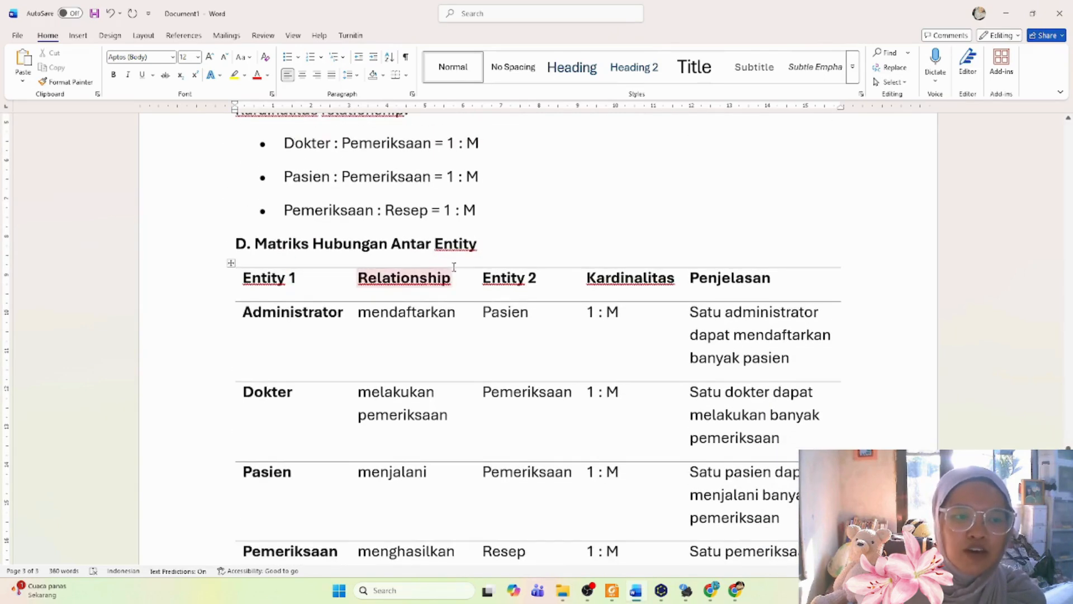
pyautogui.scroll(-2, 239, 261)
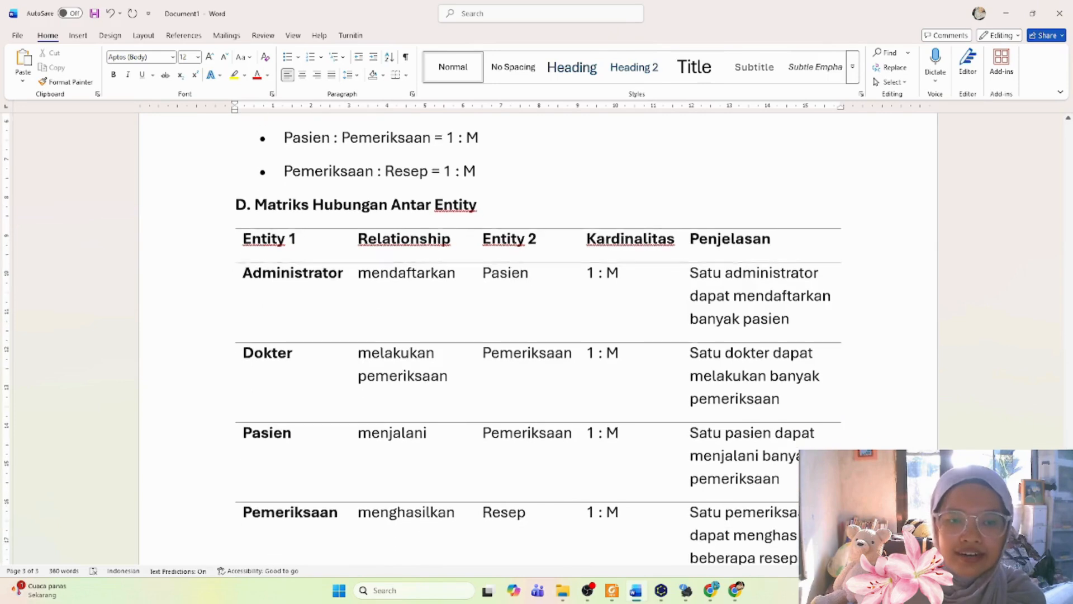
pyautogui.moveTo(262, 264); pyautogui.dragTo(323, 271)
pyautogui.doubleClick(398, 277)
pyautogui.click(451, 290)
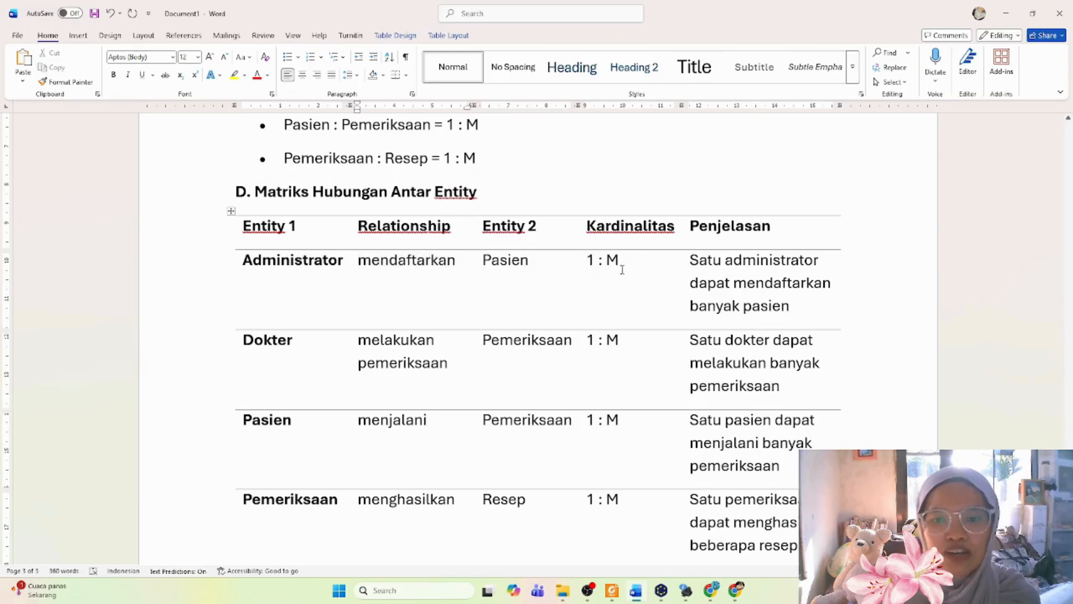
pyautogui.moveTo(690, 260); pyautogui.dragTo(821, 262)
pyautogui.click(791, 302)
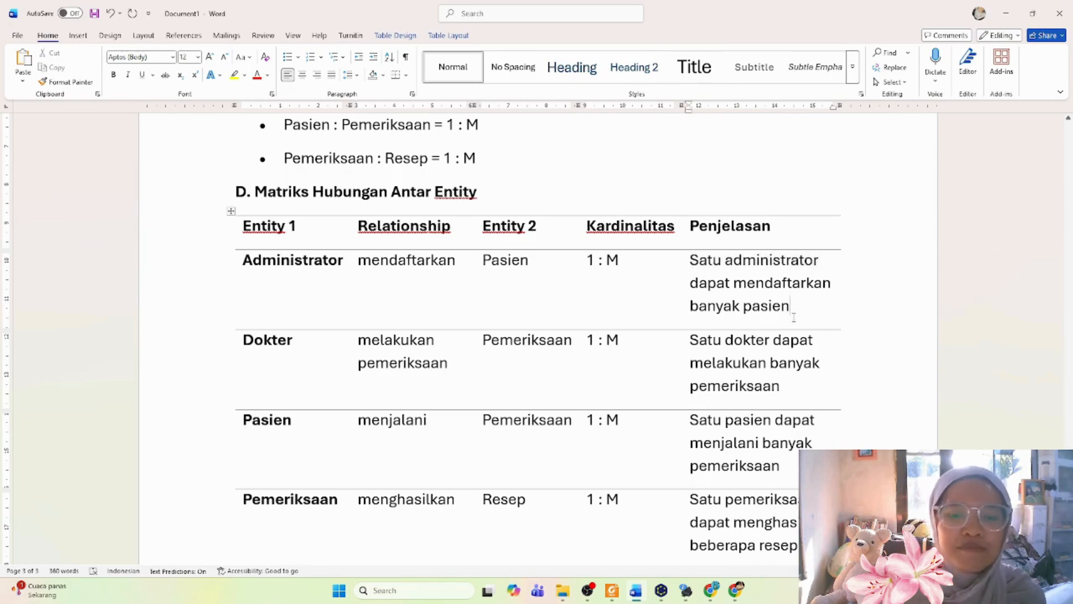
# Step: Switch to yEd and add a relationship diamond labeled "mendaftarkan" between the Administrator and Pasien entities
pyautogui.click(668, 595)
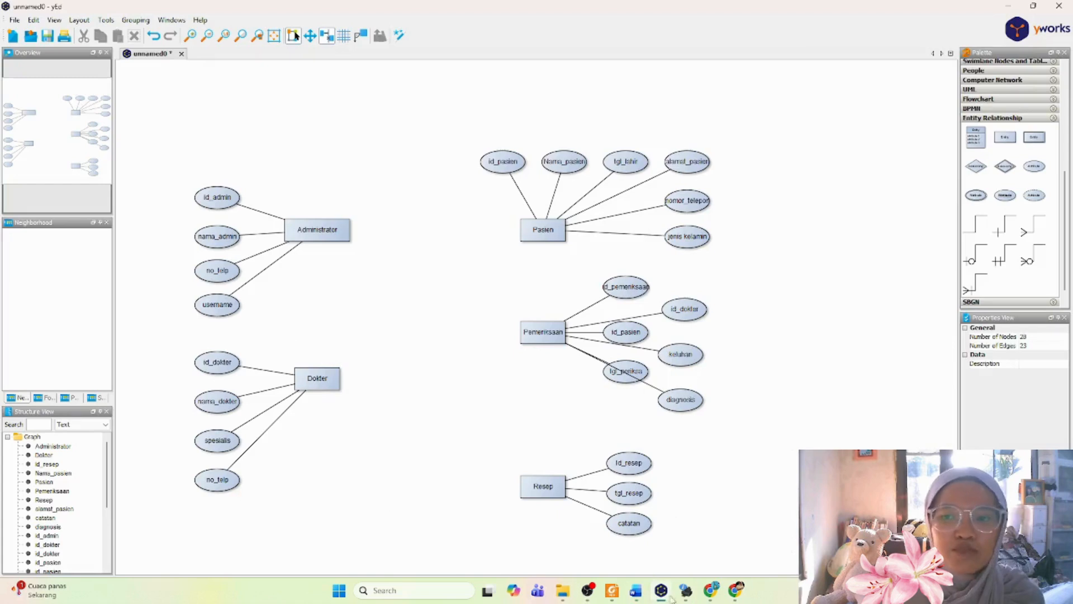
pyautogui.moveTo(976, 168); pyautogui.dragTo(435, 229)
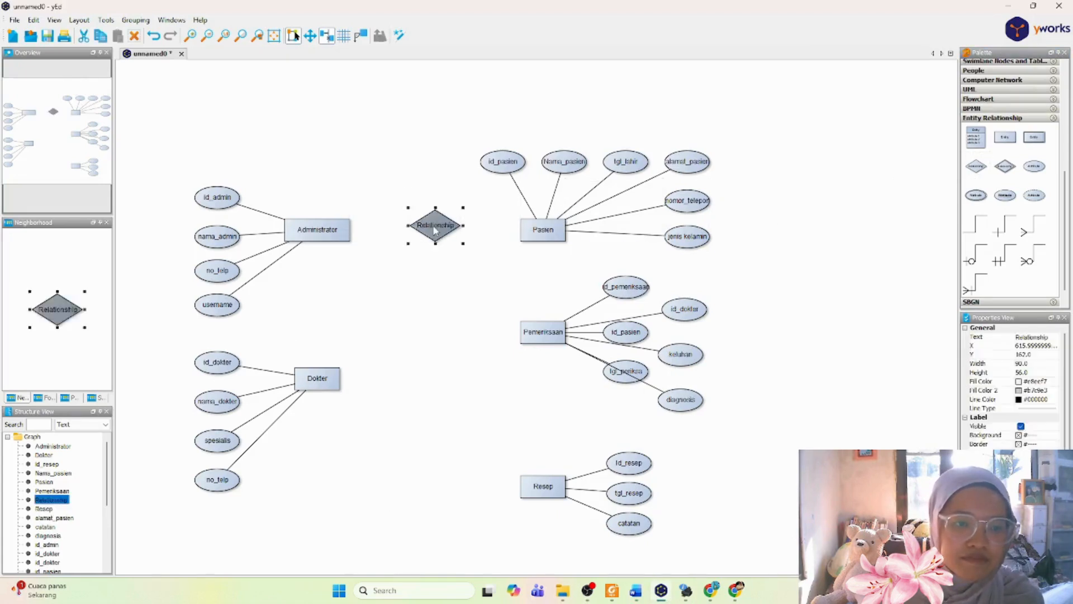
pyautogui.doubleClick(436, 230)
pyautogui.write('me')
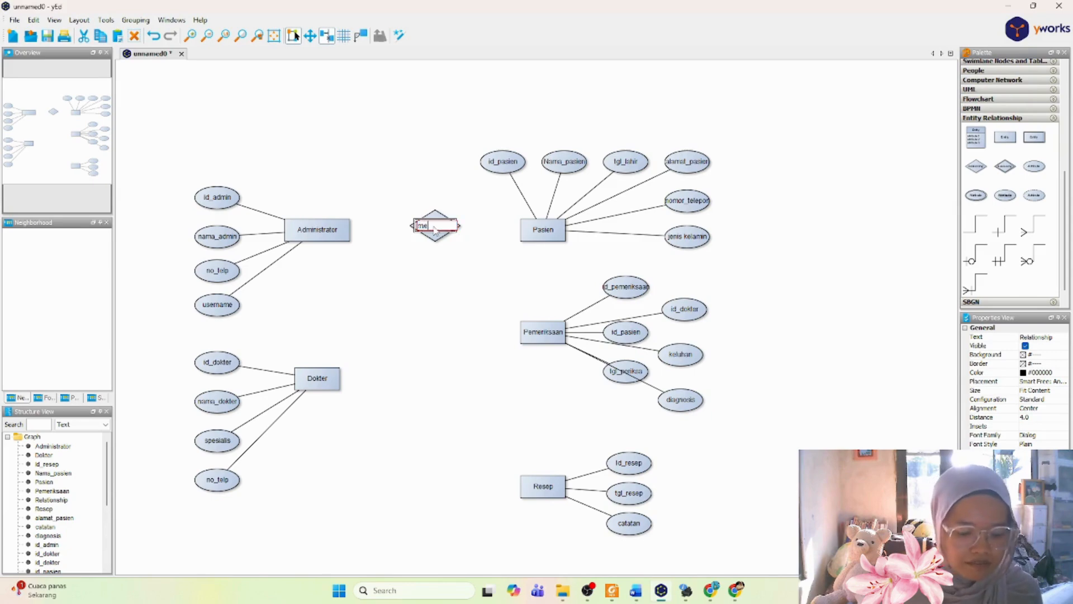
pyautogui.write('ndaftarkan')
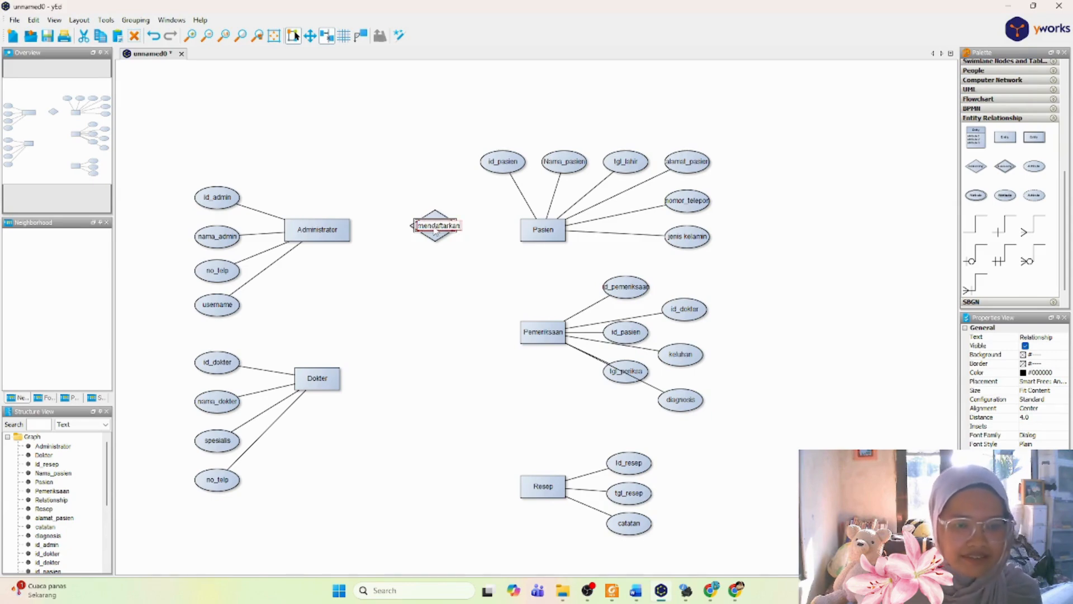
pyautogui.press('Return')
pyautogui.click(822, 273)
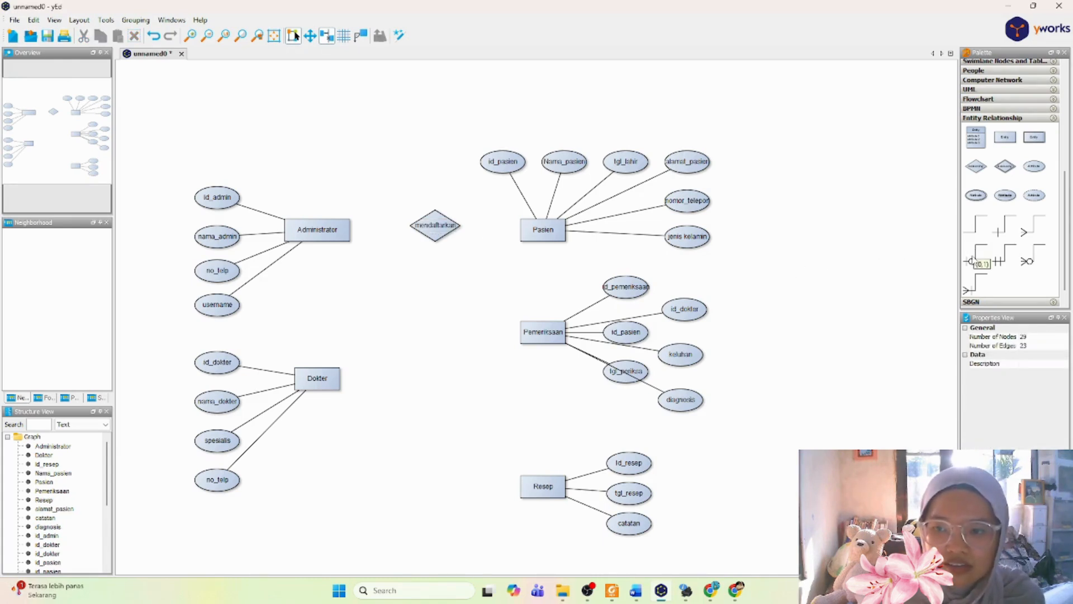
# Step: Connect Administrator to mendaftarkan with a "1" line, and mendaftarkan to Pasien with a (1,N) line
pyautogui.click(1006, 231)
pyautogui.moveTo(344, 229); pyautogui.dragTo(428, 227)
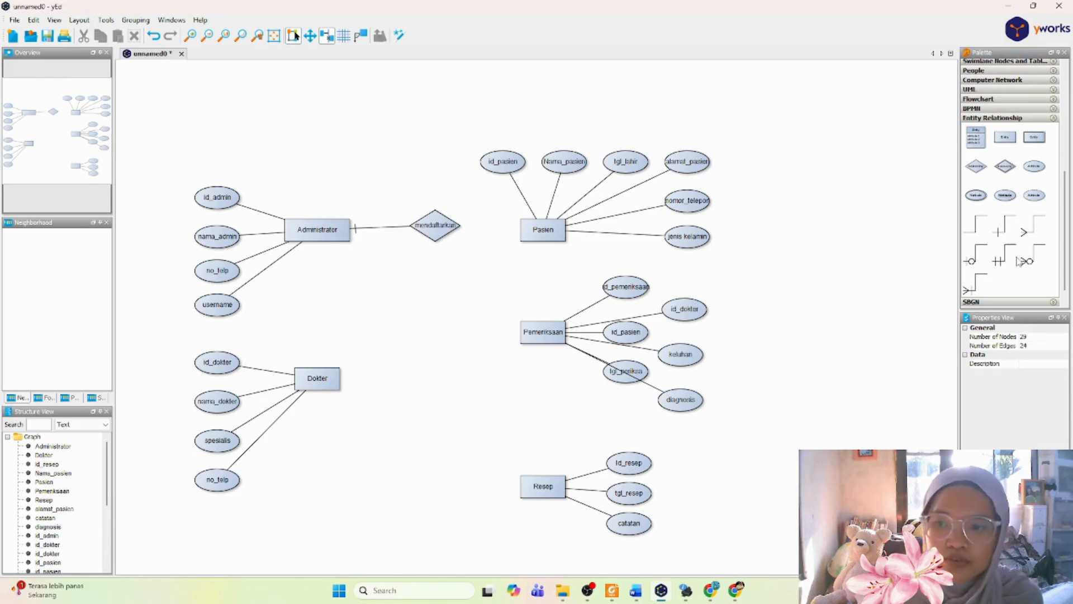
pyautogui.scroll(-2, 1000, 262)
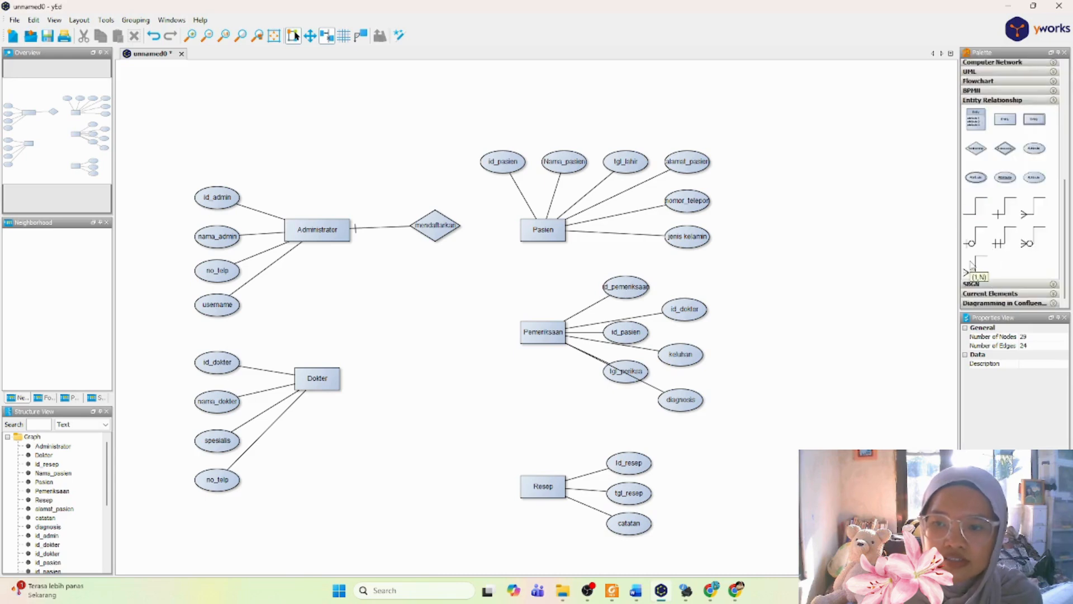
pyautogui.click(971, 264)
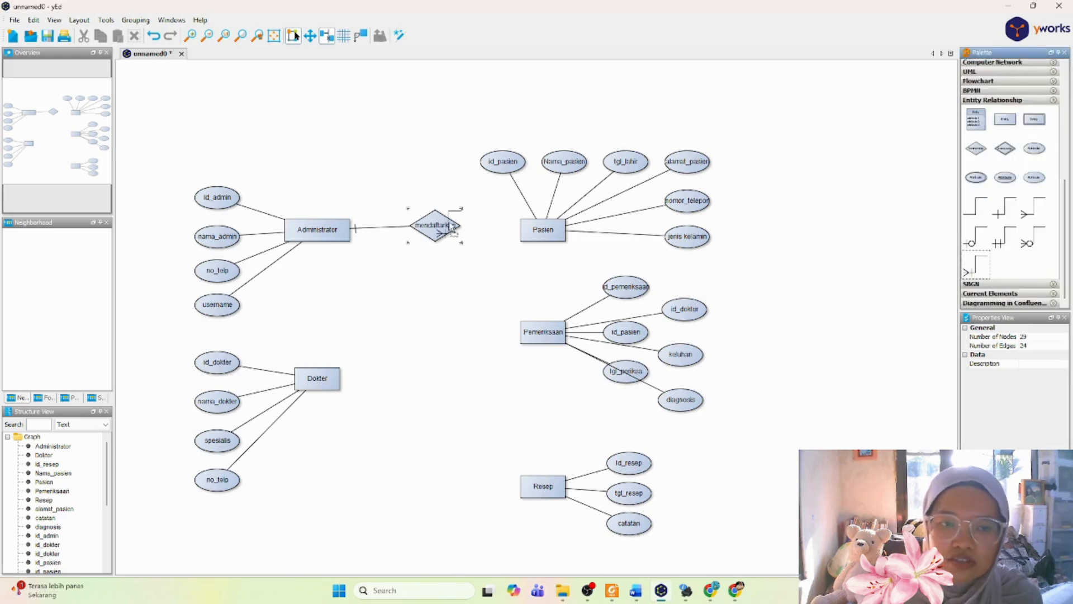
pyautogui.moveTo(442, 226); pyautogui.dragTo(537, 236)
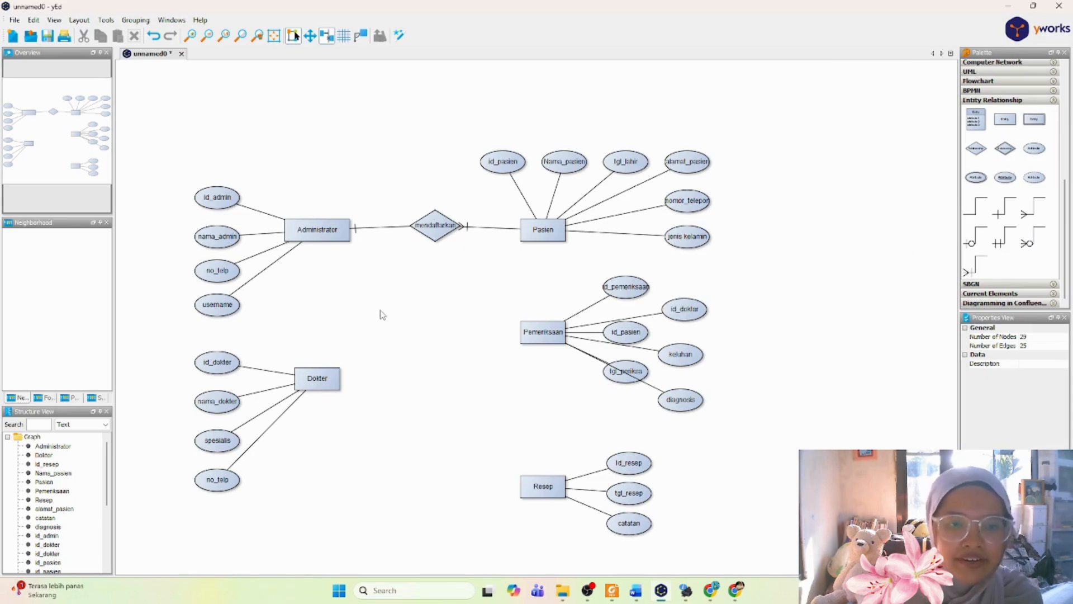
# Step: Shorten the Dokter row's relationship in the Word report's matrix to "melakukan" and return to yEd
pyautogui.click(646, 597)
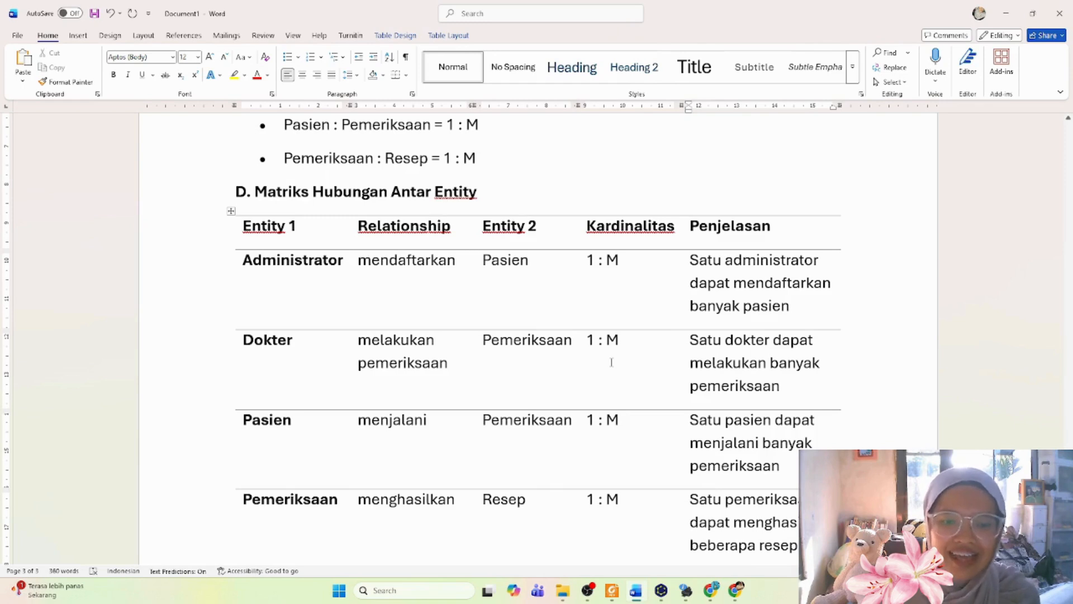
pyautogui.doubleClick(438, 364)
pyautogui.press('BackSpace')
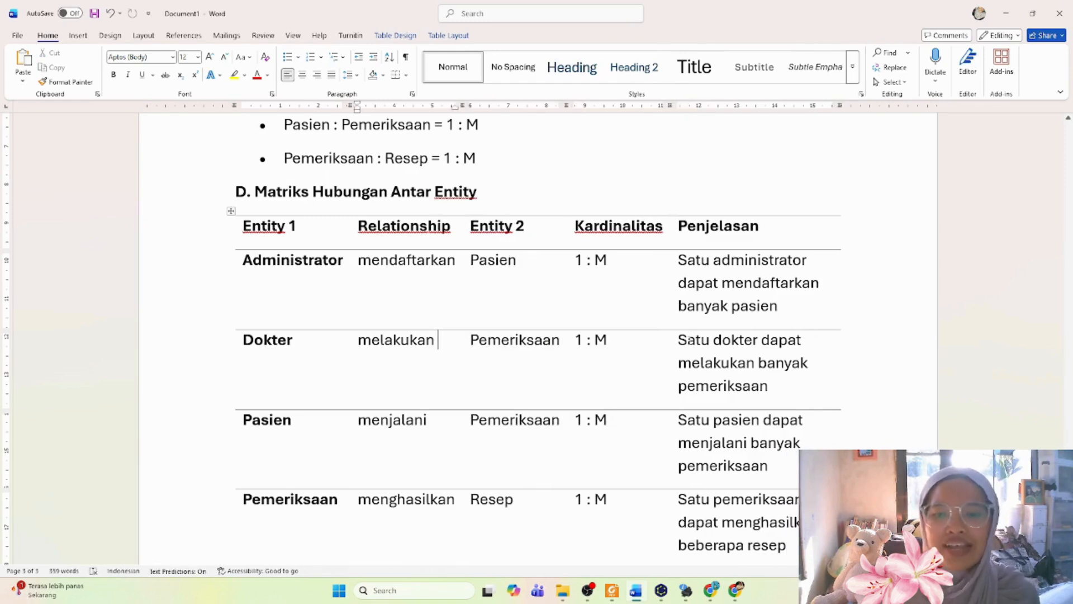
pyautogui.moveTo(679, 340); pyautogui.dragTo(761, 341)
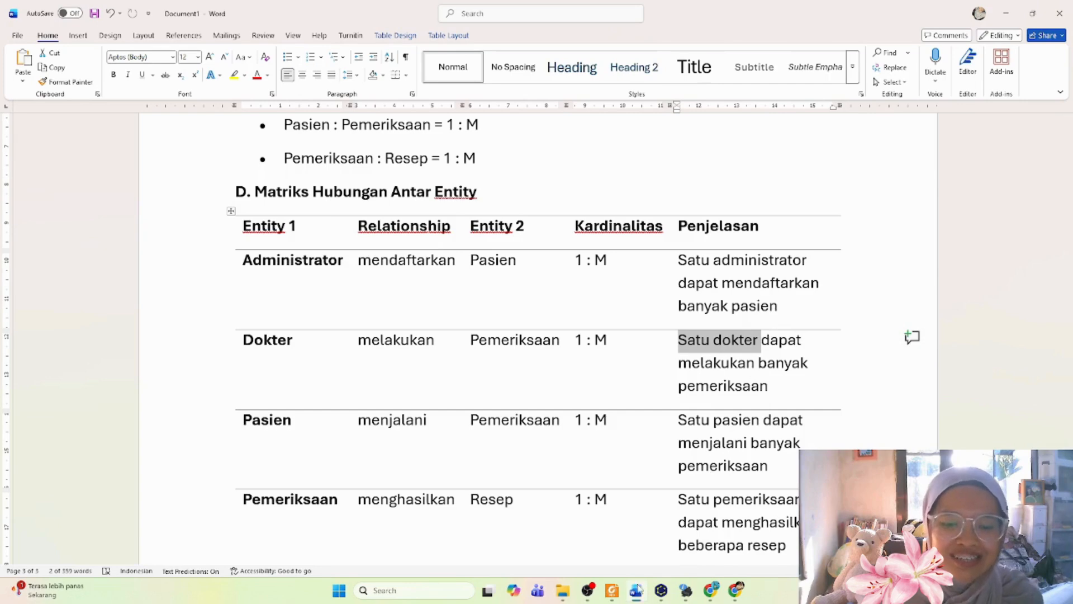
pyautogui.click(660, 593)
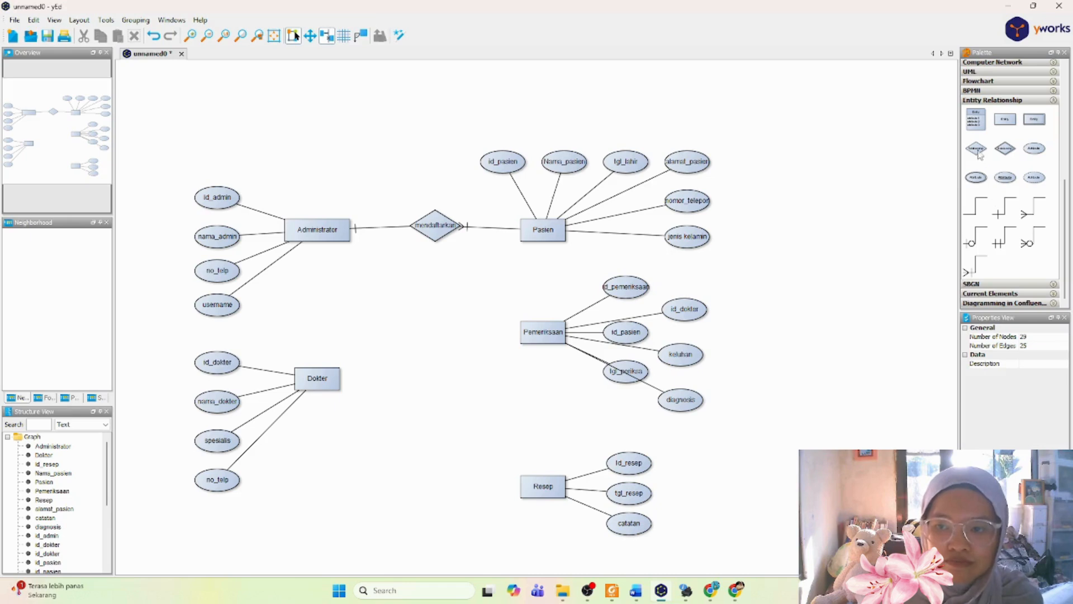
# Step: Add a relationship diamond labeled "melakukan" between Dokter and Pemeriksaan, and connect Dokter to it with a "1" line
pyautogui.moveTo(979, 154); pyautogui.dragTo(434, 370)
pyautogui.doubleClick(434, 370)
pyautogui.write('melakukan')
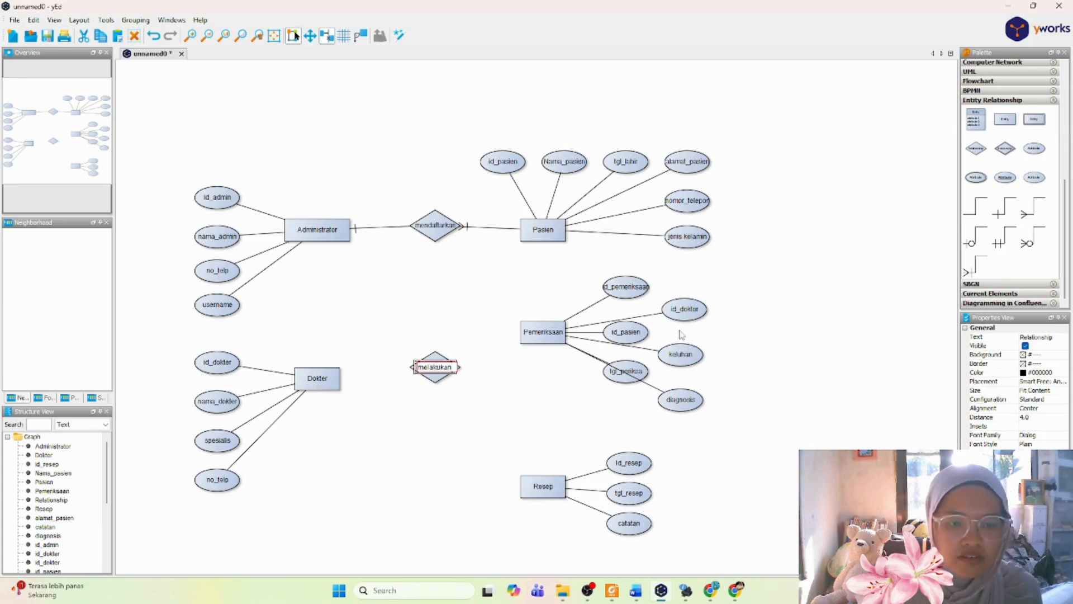
pyautogui.press('Return')
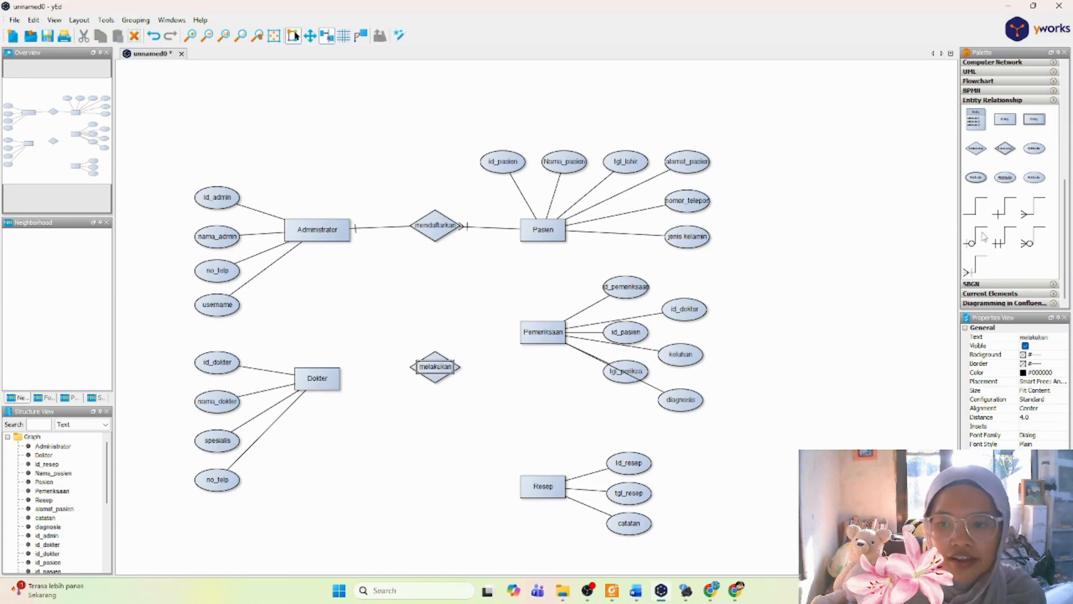
pyautogui.click(1004, 208)
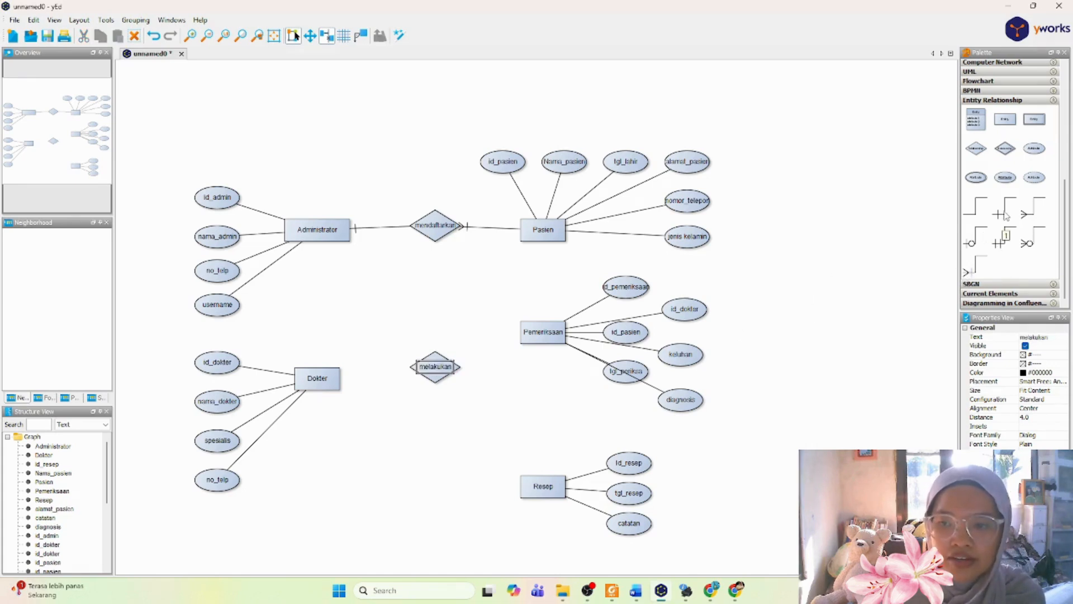
pyautogui.moveTo(317, 377); pyautogui.dragTo(435, 367)
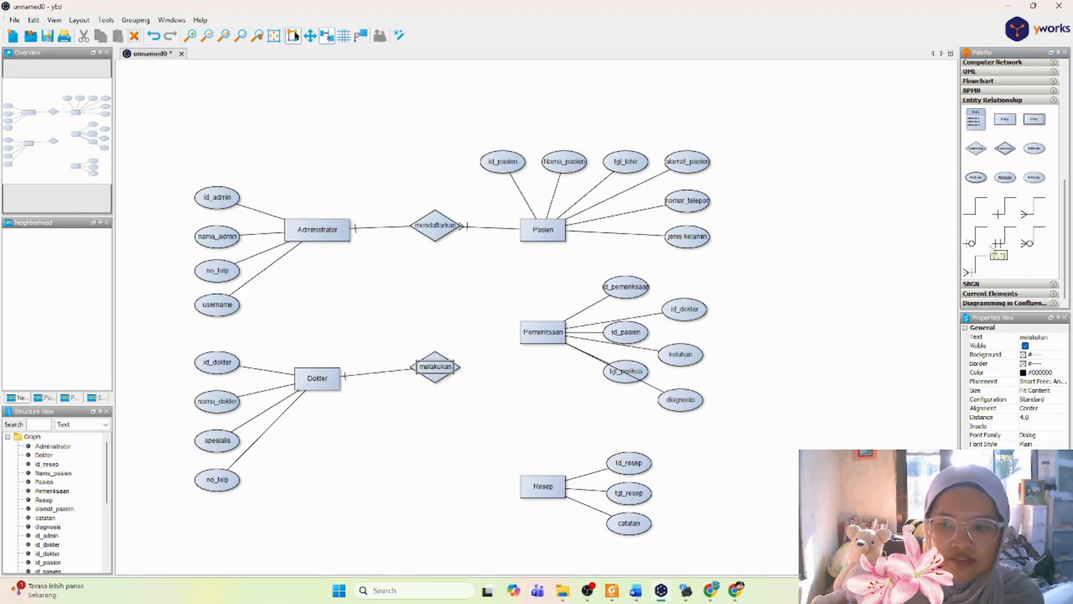
pyautogui.click(977, 267)
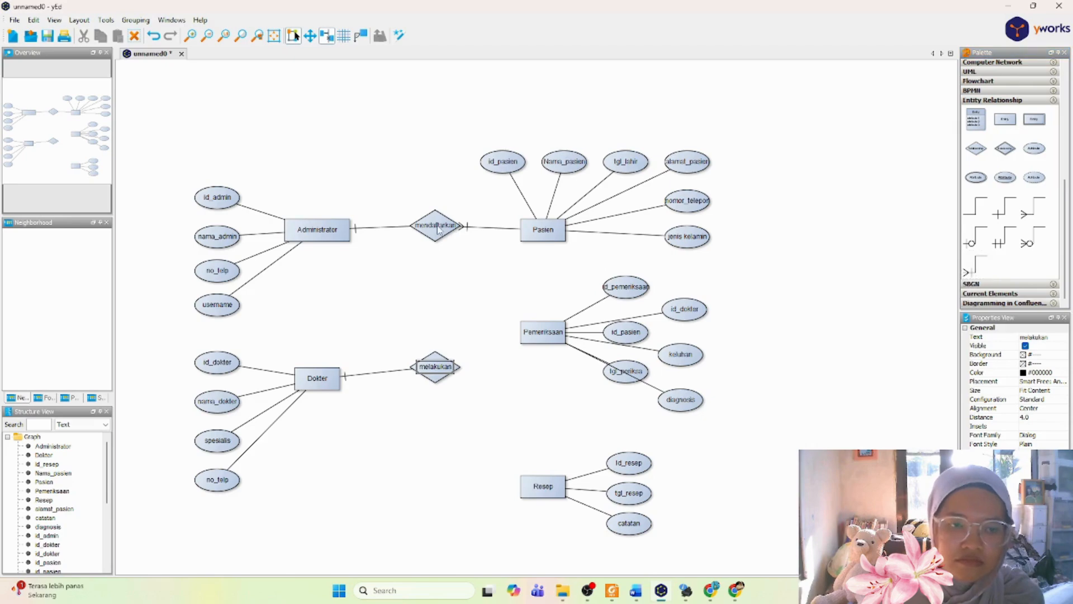
# Step: Align the mendaftarkan diamond horizontally with the Administrator and Pasien entities
pyautogui.moveTo(439, 226)
pyautogui.mouseDown()
pyautogui.moveTo(443, 168)
pyautogui.moveTo(436, 230)
pyautogui.mouseUp()
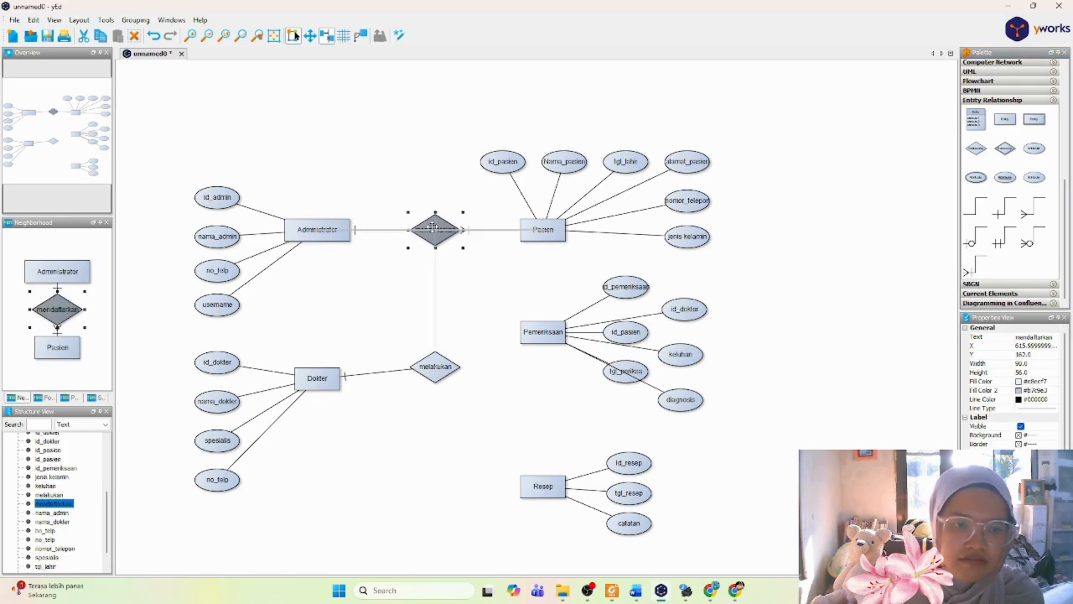
pyautogui.click(484, 287)
# Step: Connect the melakukan diamond to the Pemeriksaan entity with a (1,N) line
pyautogui.click(446, 376)
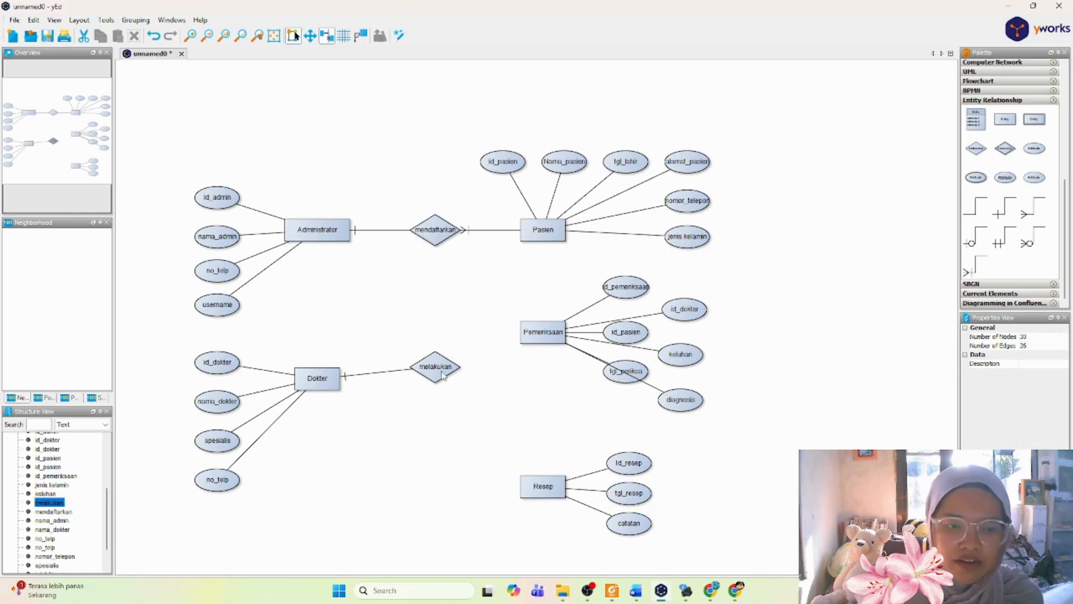
pyautogui.click(499, 379)
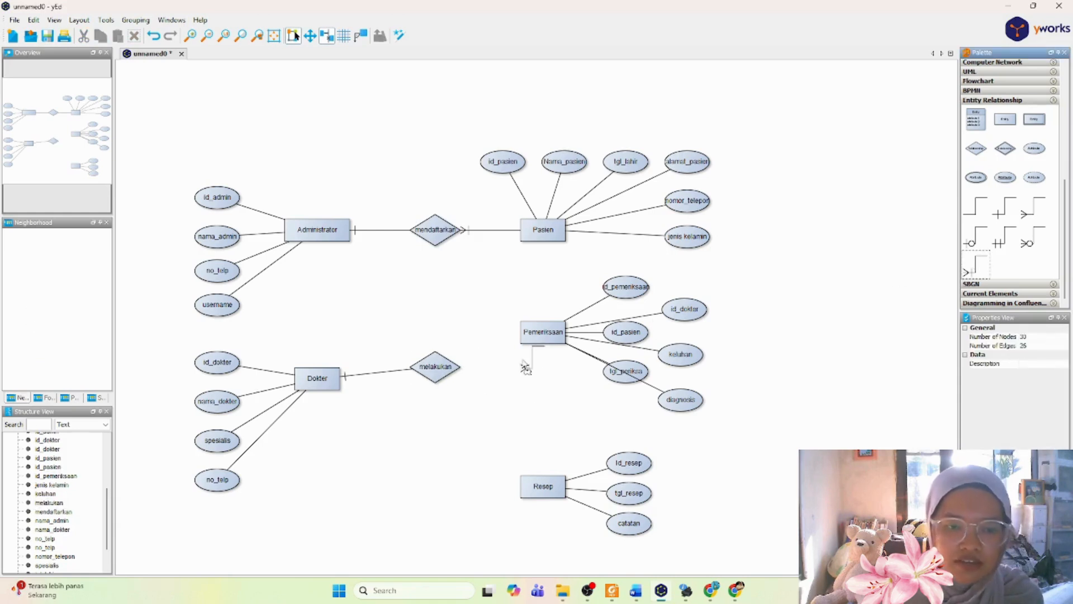
pyautogui.moveTo(439, 364); pyautogui.dragTo(527, 336)
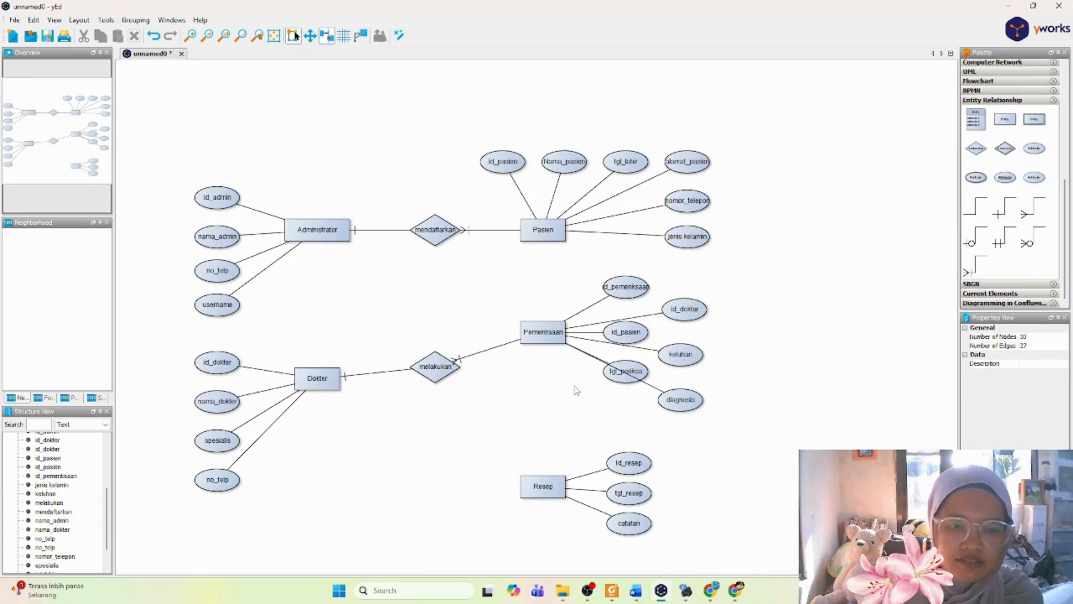
# Step: Delete the line between melakukan and Pemeriksaan, along with the melakukan diamond
pyautogui.click(470, 358)
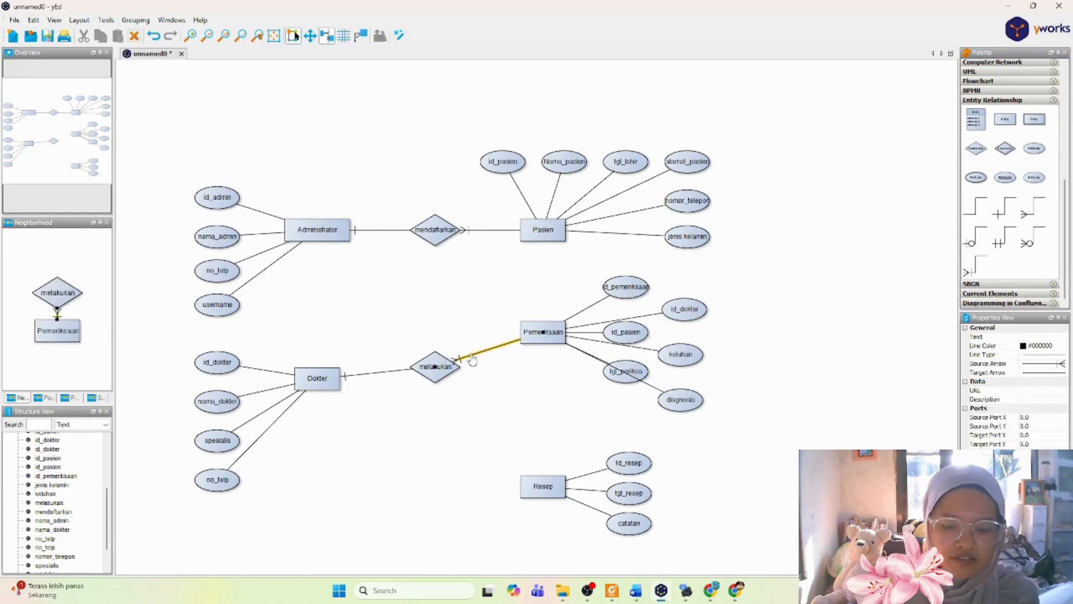
pyautogui.press('Delete')
pyautogui.click(421, 366)
pyautogui.press('Delete')
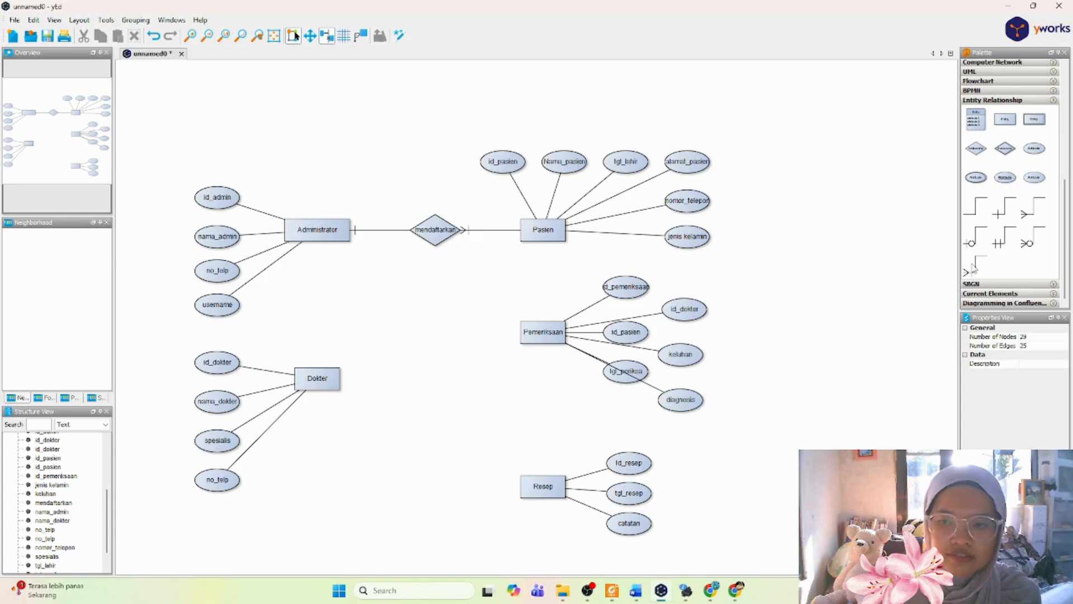
# Step: Draw a (1,N) line directly from the Dokter entity to the Pemeriksaan entity
pyautogui.moveTo(975, 267); pyautogui.dragTo(330, 376)
pyautogui.click(523, 337)
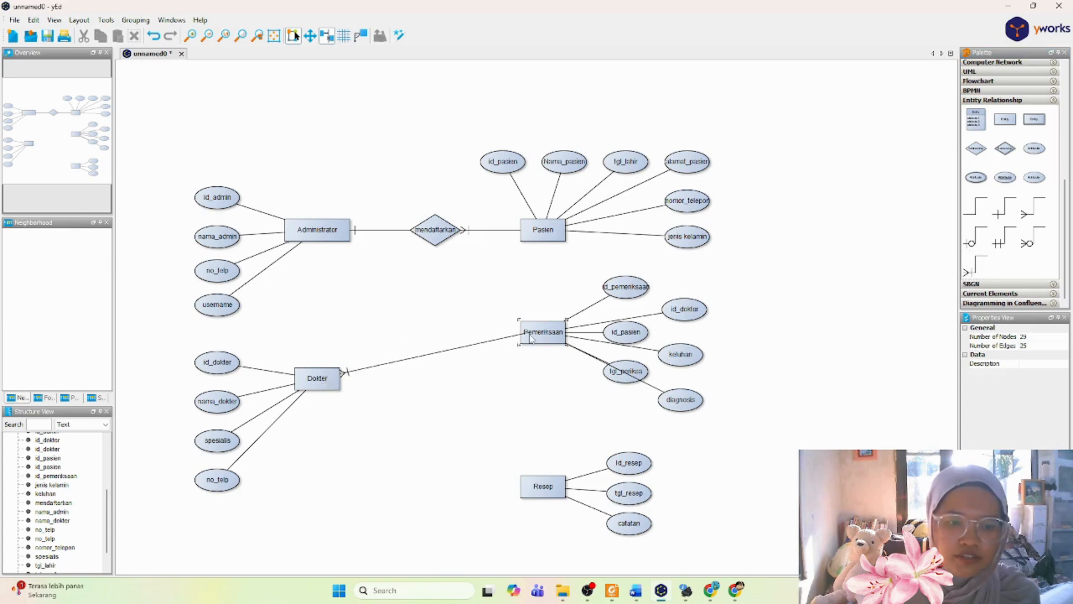
# Step: Place a relationship diamond on the line between Dokter and Pemeriksaan and label it melakukan
pyautogui.moveTo(976, 148); pyautogui.dragTo(431, 361)
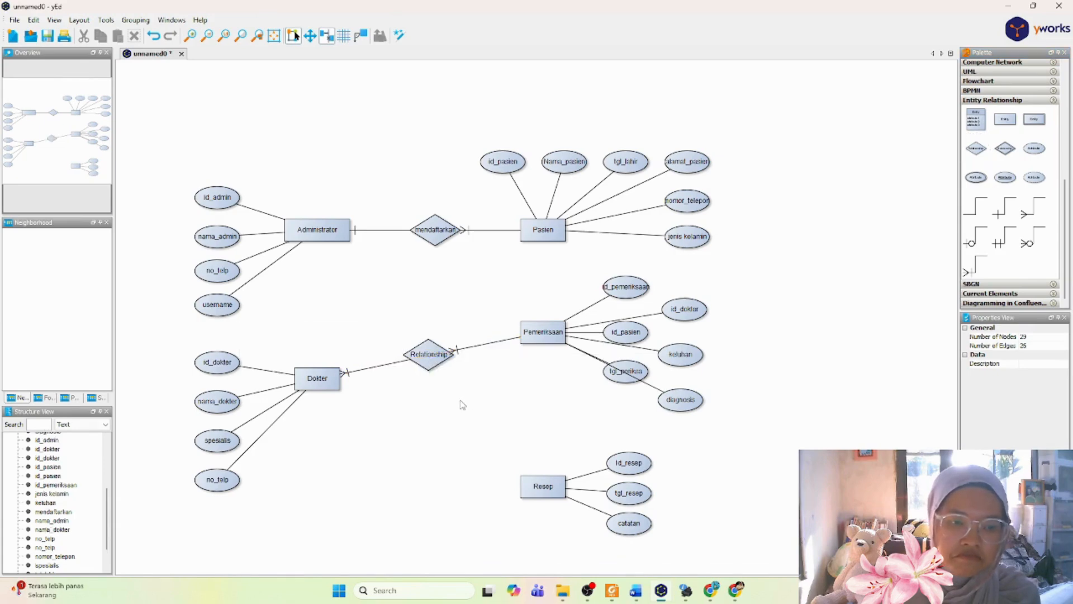
pyautogui.doubleClick(431, 361)
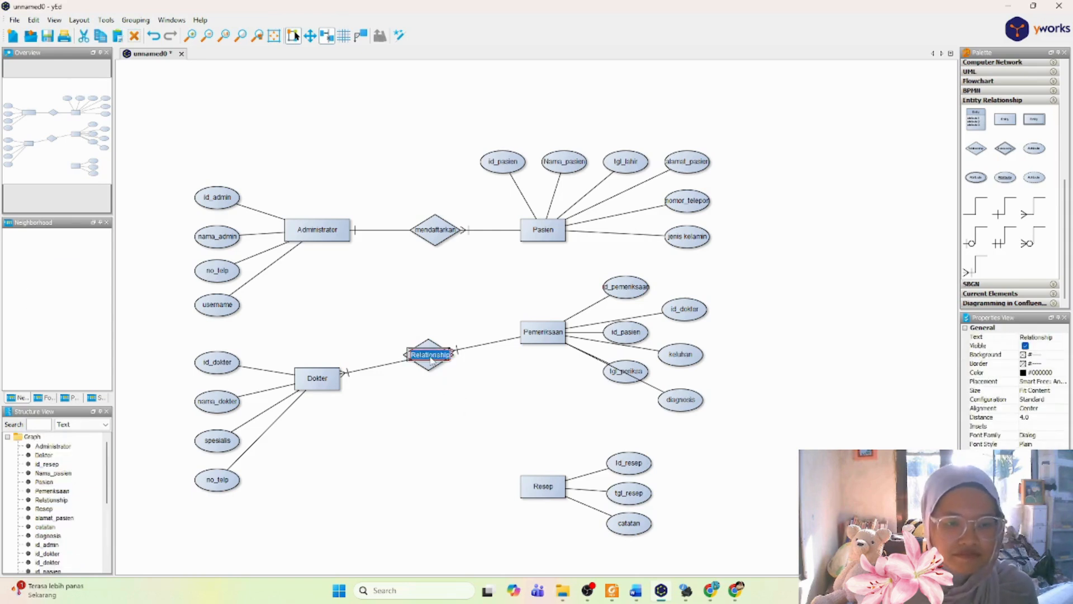
pyautogui.write('melakukan')
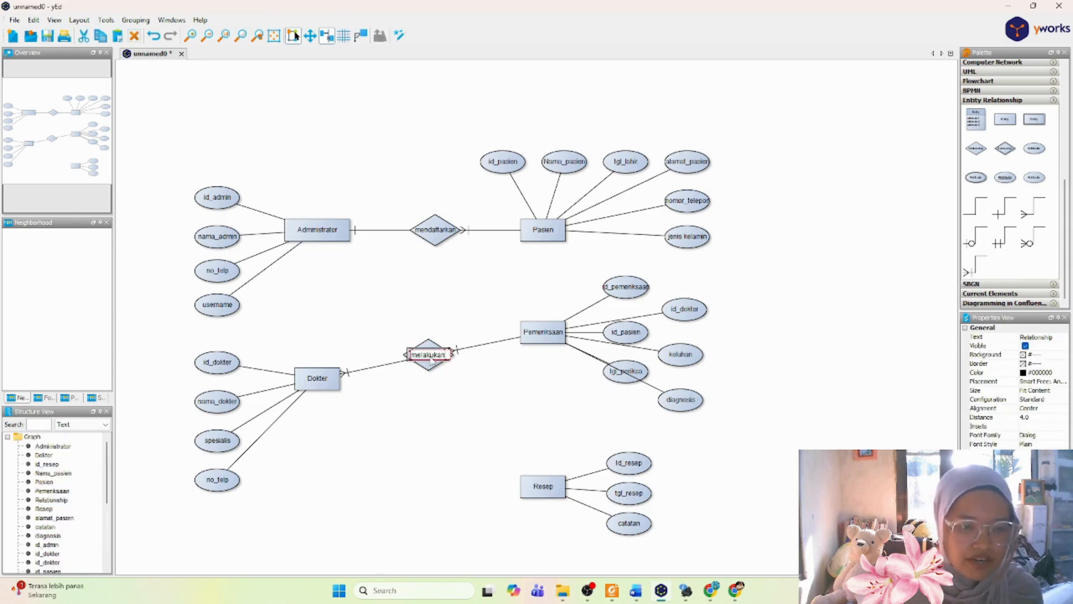
pyautogui.press('Return')
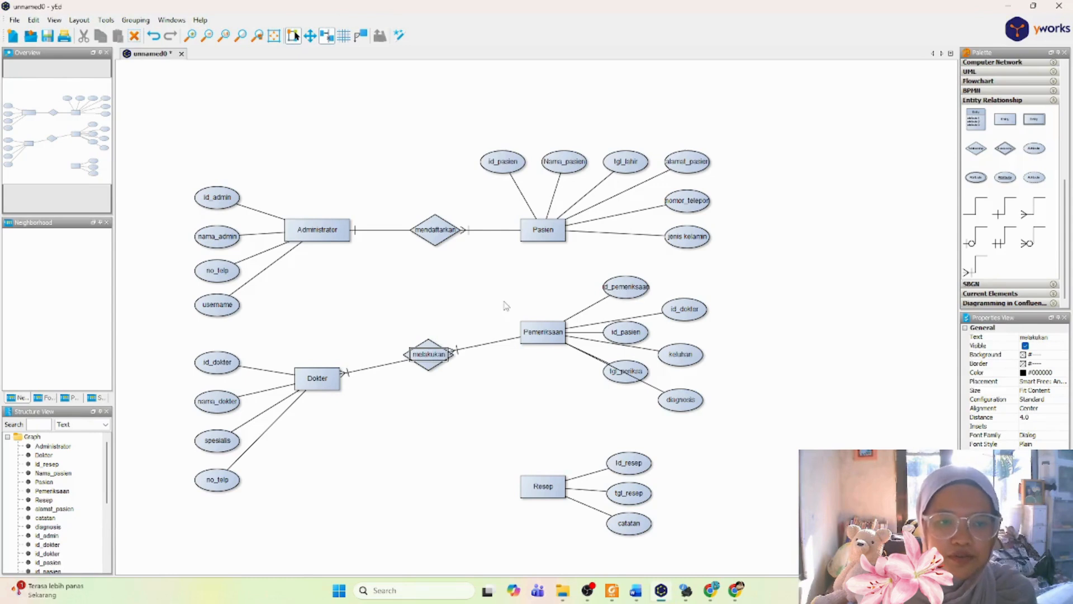
# Step: Delete the line between Administrator and mendaftarkan, along with the mendaftarkan diamond
pyautogui.click(386, 235)
pyautogui.click(386, 230)
pyautogui.press('Delete')
pyautogui.click(436, 226)
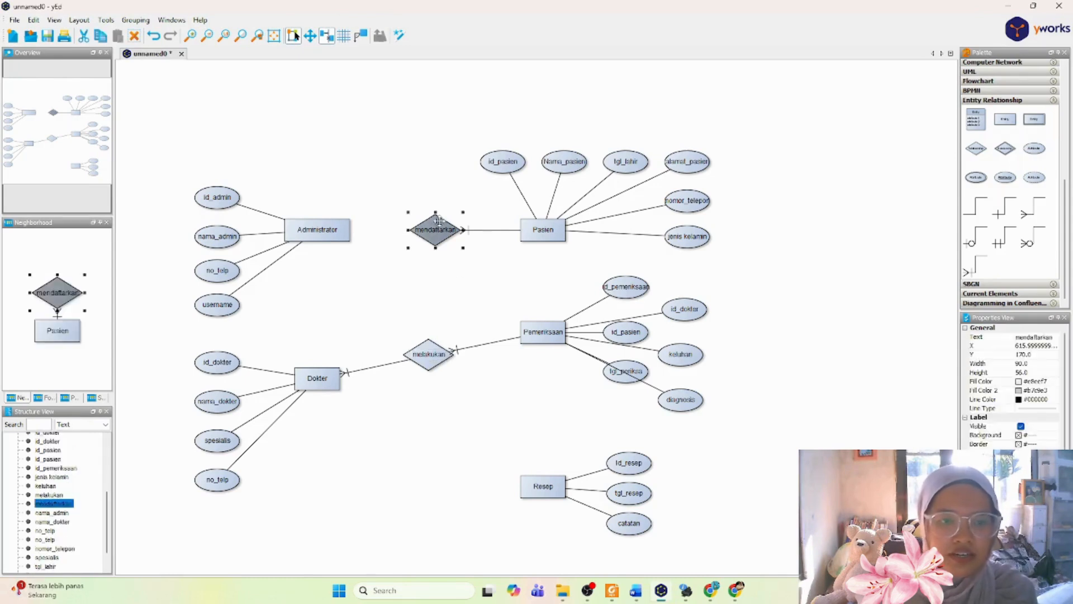
pyautogui.press('Delete')
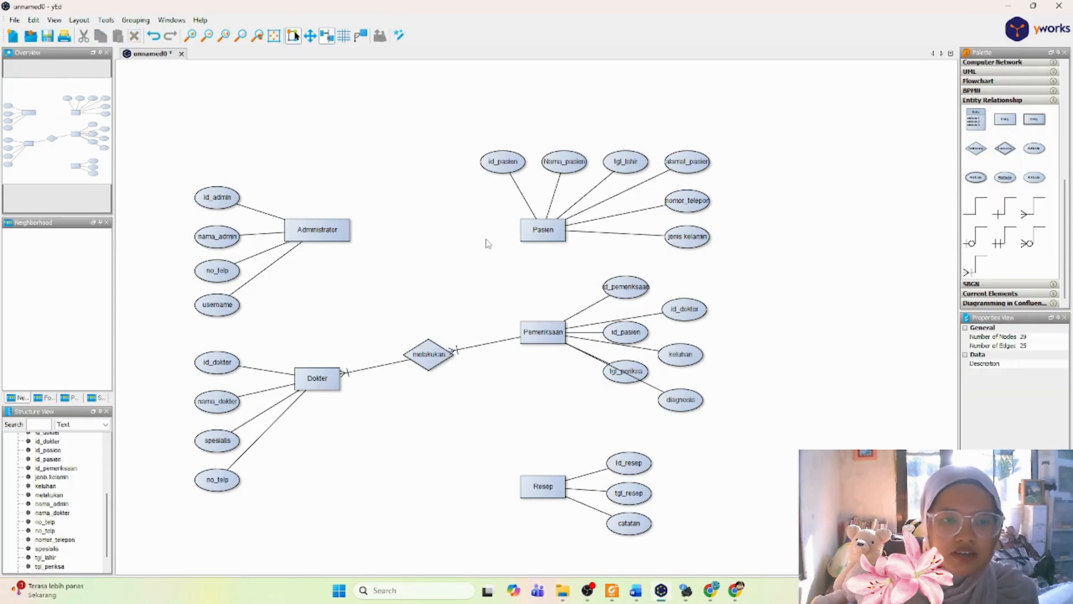
# Step: Draw a (1,N) line from Administrator to Pasien and place a relationship diamond labelled mendaftarkan on it
pyautogui.click(979, 272)
pyautogui.moveTo(322, 231); pyautogui.dragTo(539, 231)
pyautogui.moveTo(980, 150); pyautogui.dragTo(448, 230)
pyautogui.doubleClick(449, 230)
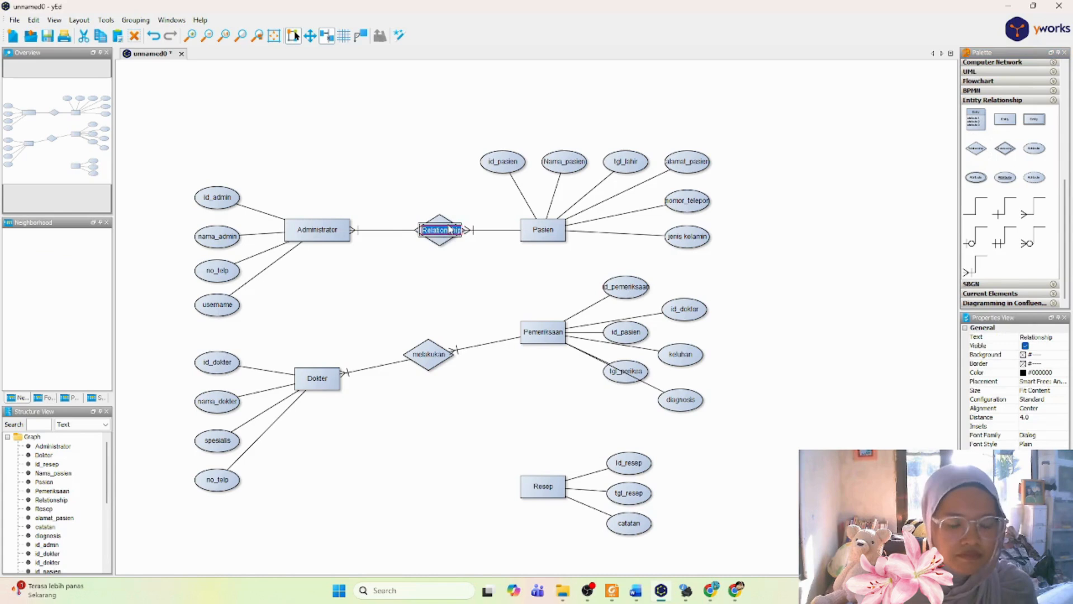
pyautogui.write('mendaft')
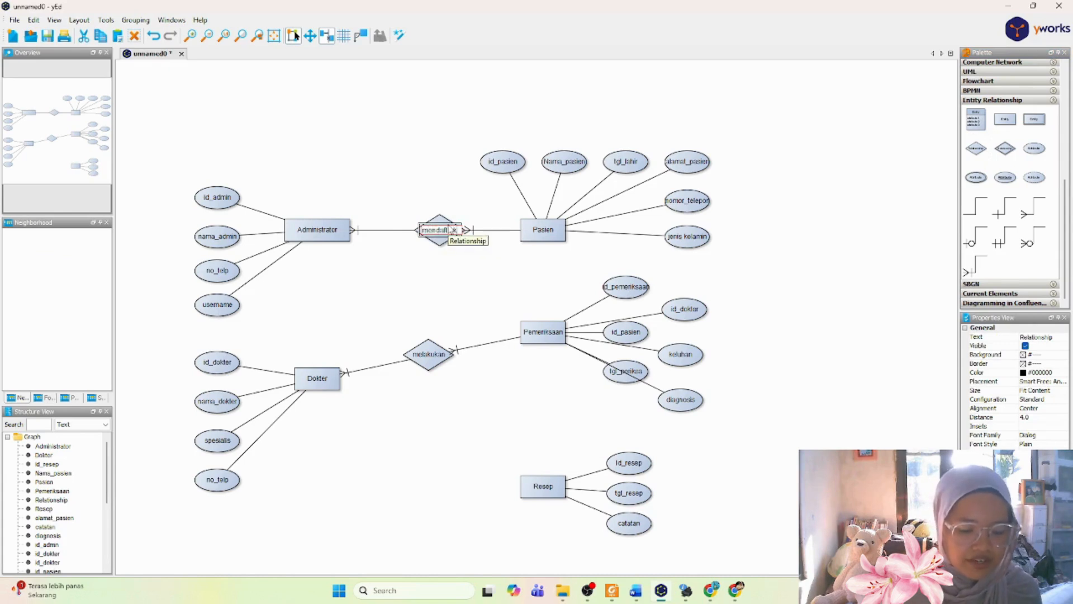
pyautogui.write('arkan')
pyautogui.press('Return')
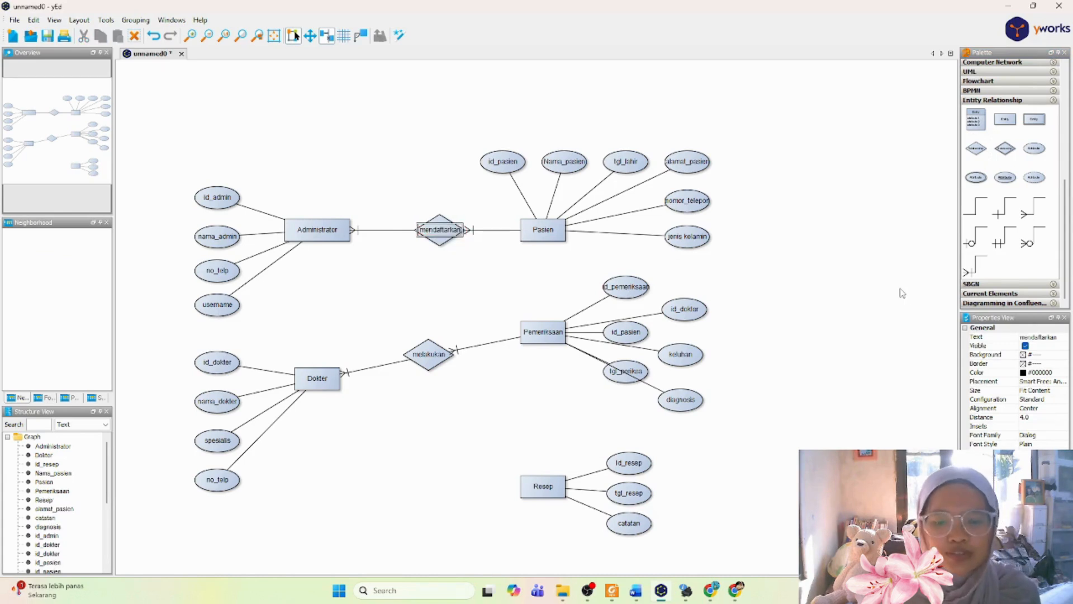
# Step: Check the Pasien–Pemeriksaan row of the relationship matrix in Word, and draw a (1,N) line from Pasien to Pemeriksaan in yEd
pyautogui.click(637, 588)
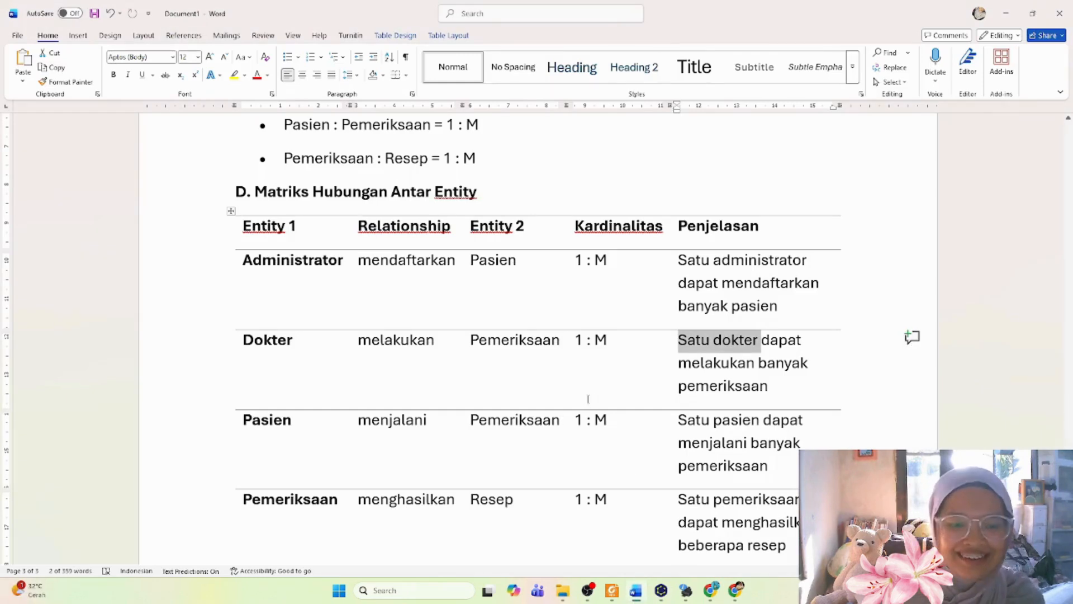
pyautogui.moveTo(686, 420); pyautogui.dragTo(777, 463)
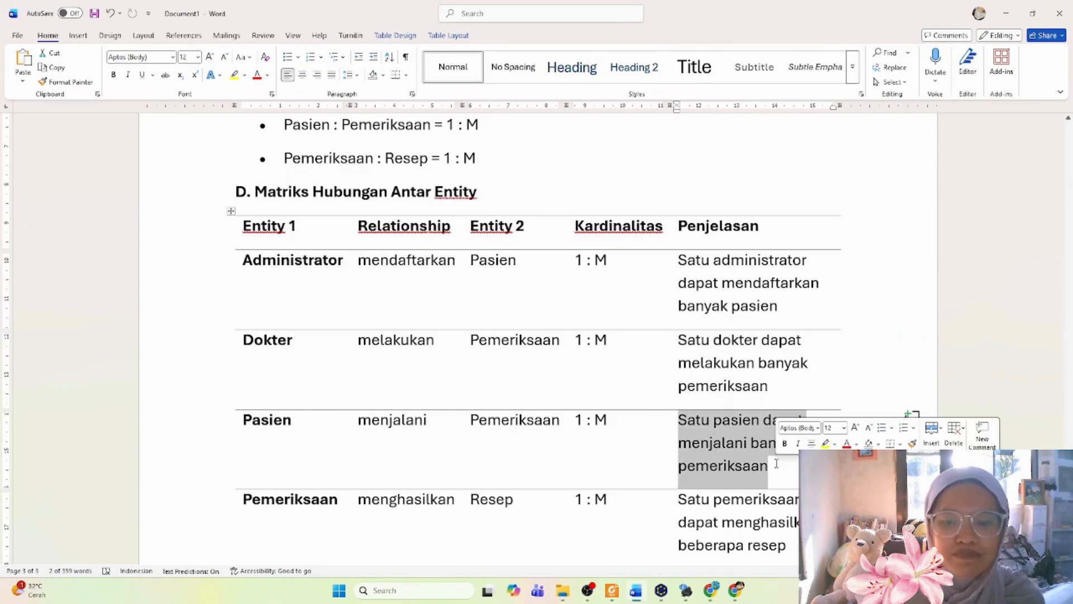
pyautogui.click(777, 463)
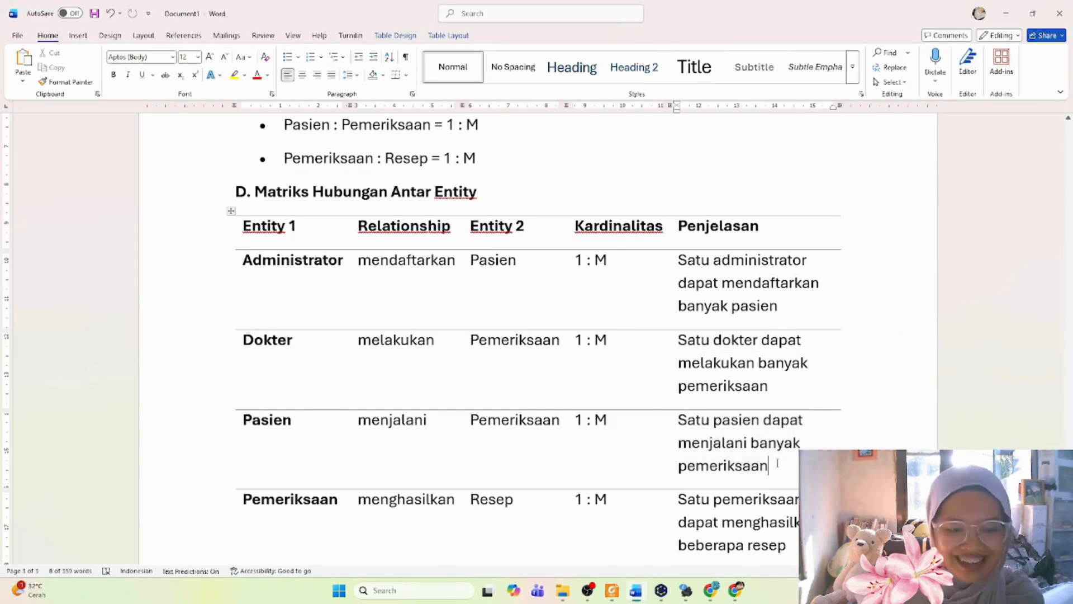
pyautogui.moveTo(605, 587)
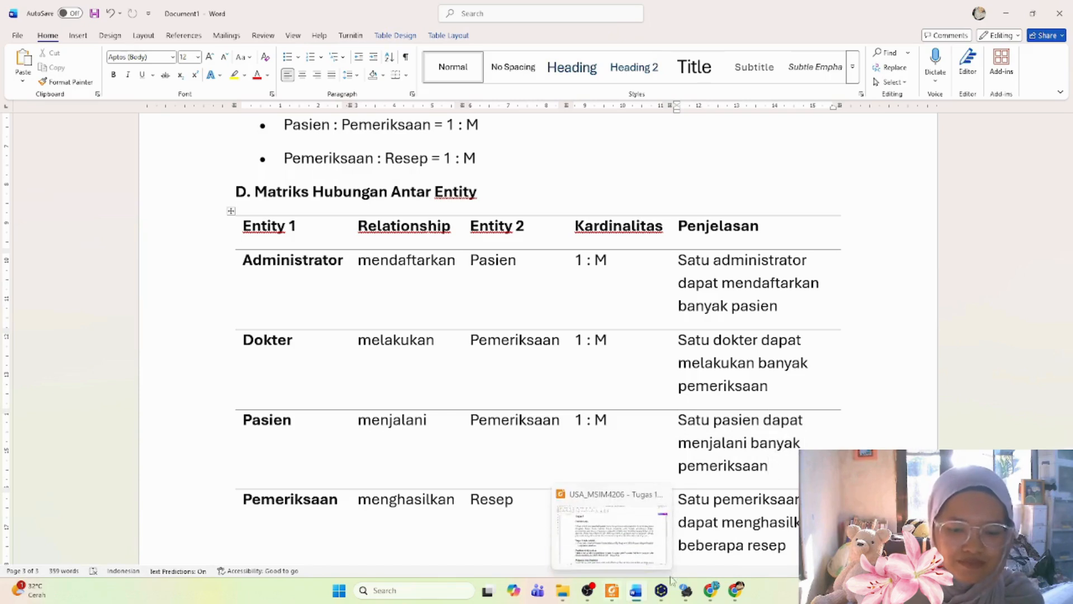
pyautogui.moveTo(658, 595)
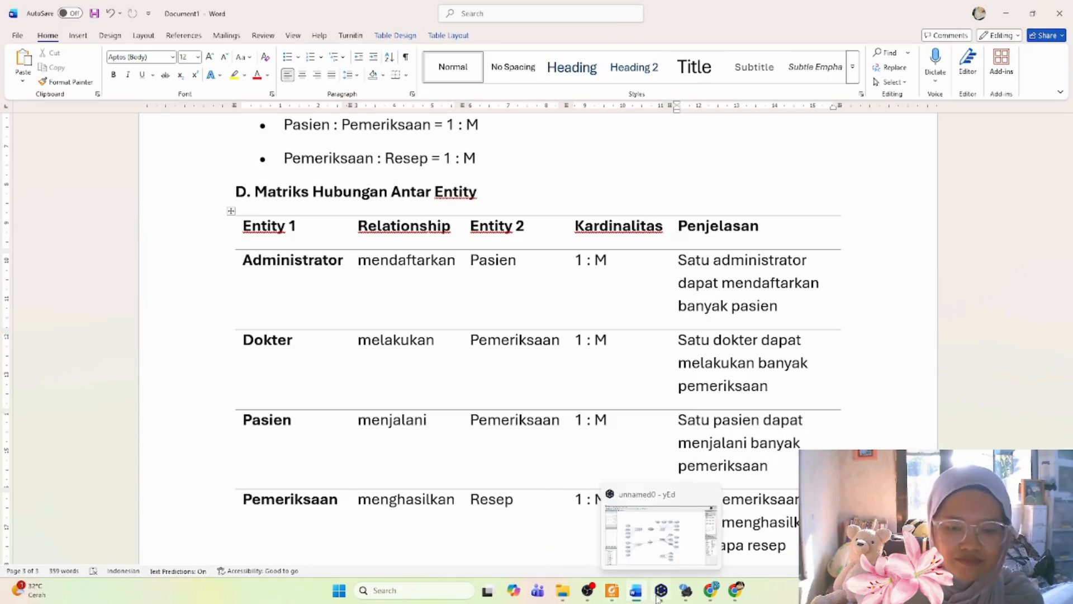
pyautogui.click(660, 594)
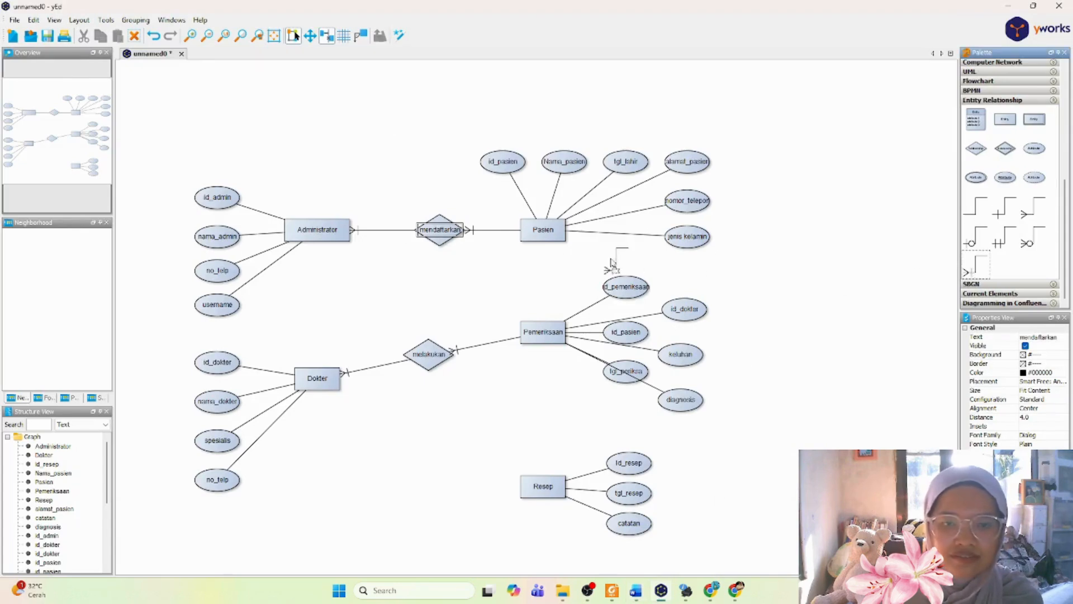
pyautogui.moveTo(547, 235); pyautogui.dragTo(542, 335)
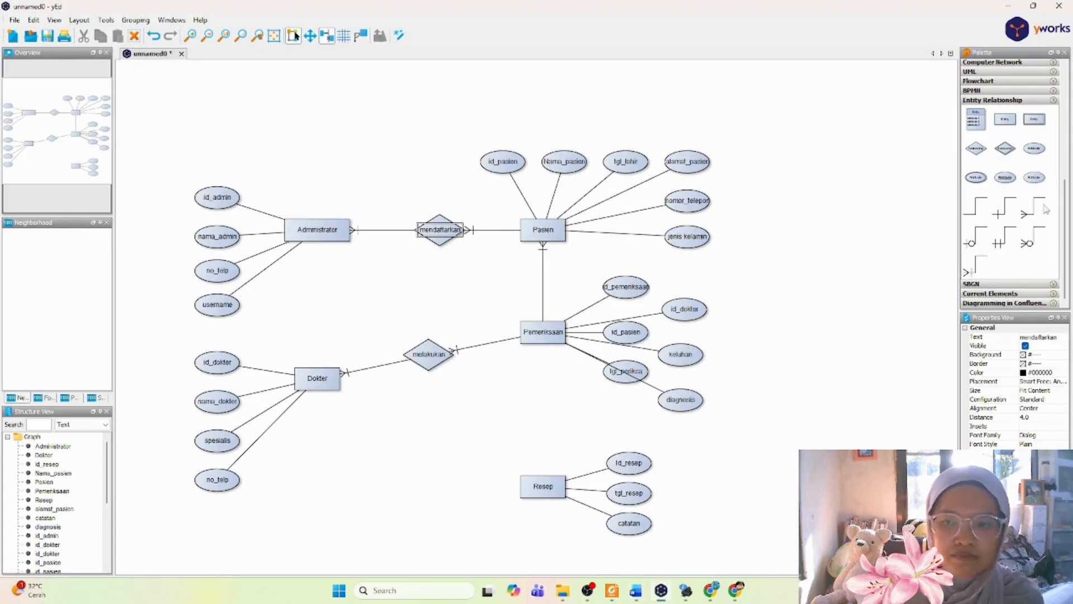
# Step: Place a relationship diamond on the line between Pasien and Pemeriksaan and label it menjalani
pyautogui.moveTo(976, 148); pyautogui.dragTo(548, 282)
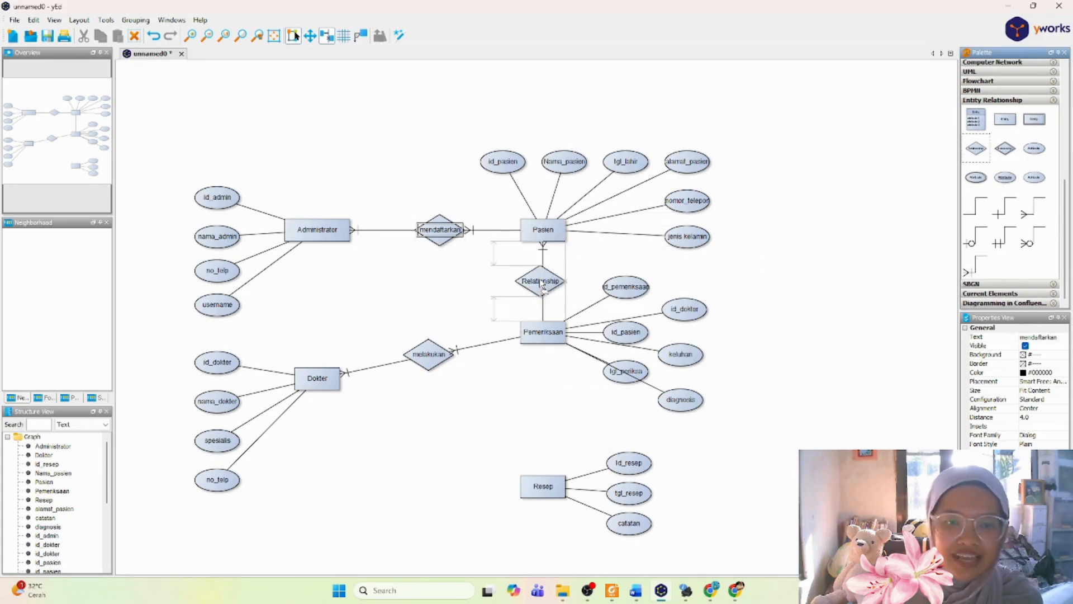
pyautogui.doubleClick(548, 283)
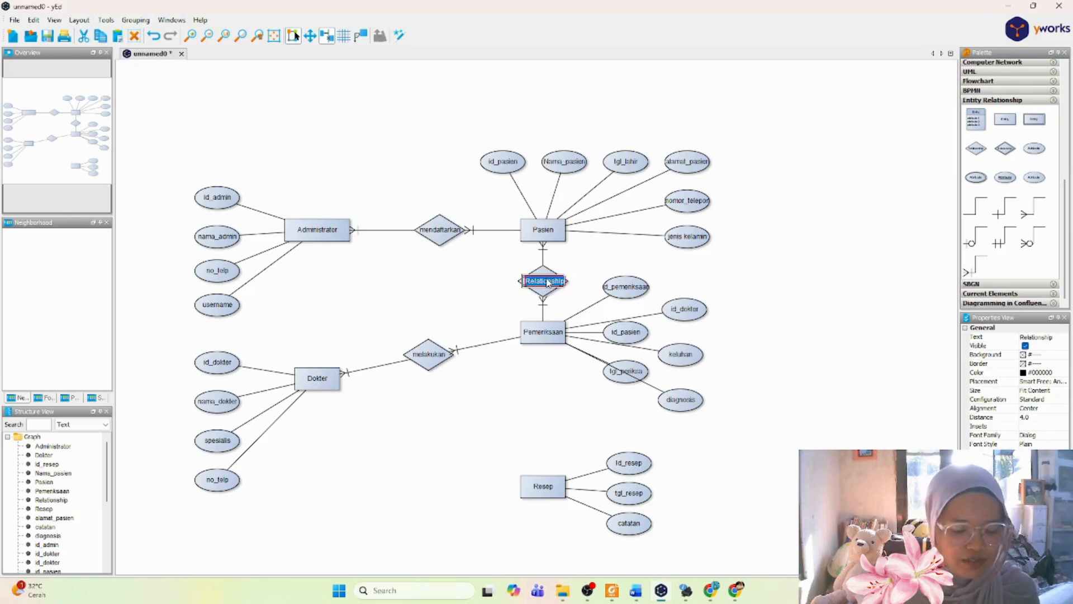
pyautogui.write('menjalani')
pyautogui.press('Return')
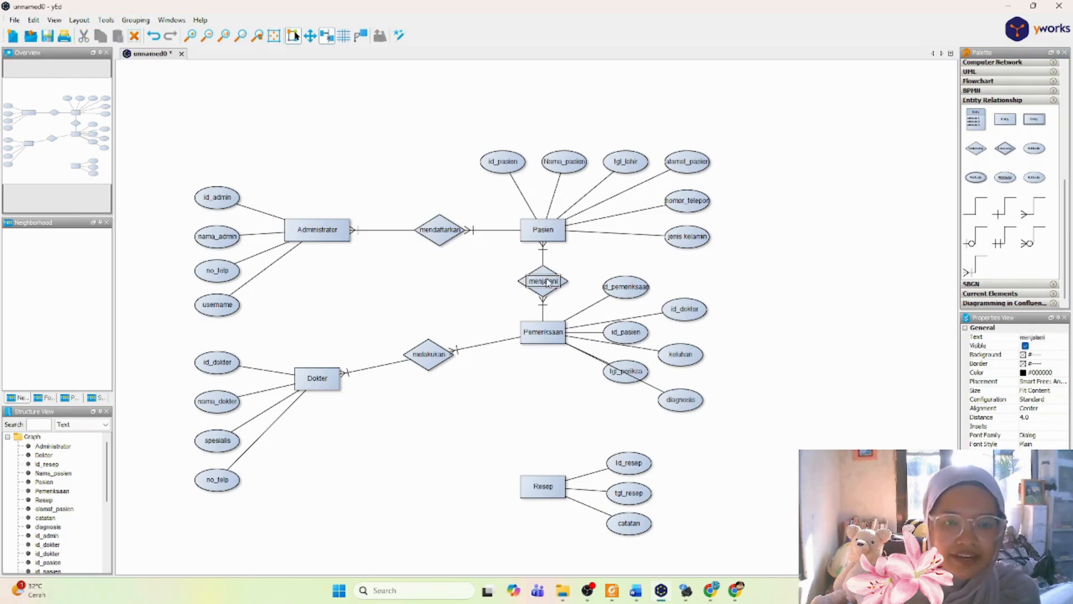
pyautogui.click(764, 326)
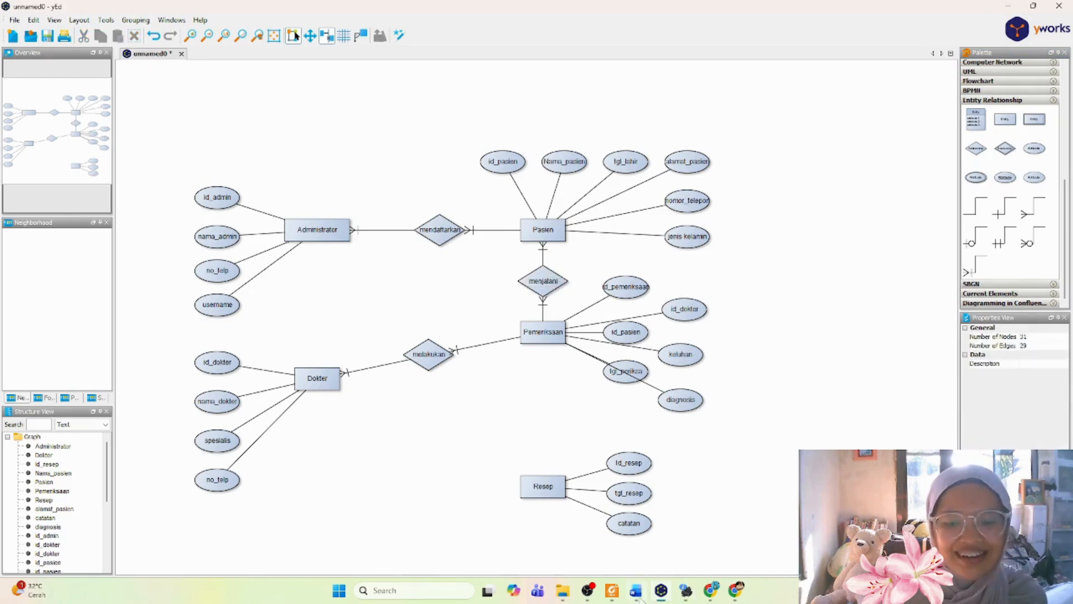
# Step: Check the Pemeriksaan–Resep row of the relationship matrix in Word, and draw a (1,N) line from Pemeriksaan to Resep in yEd
pyautogui.click(636, 591)
pyautogui.scroll(-5, 458, 361)
pyautogui.scroll(4, 457, 361)
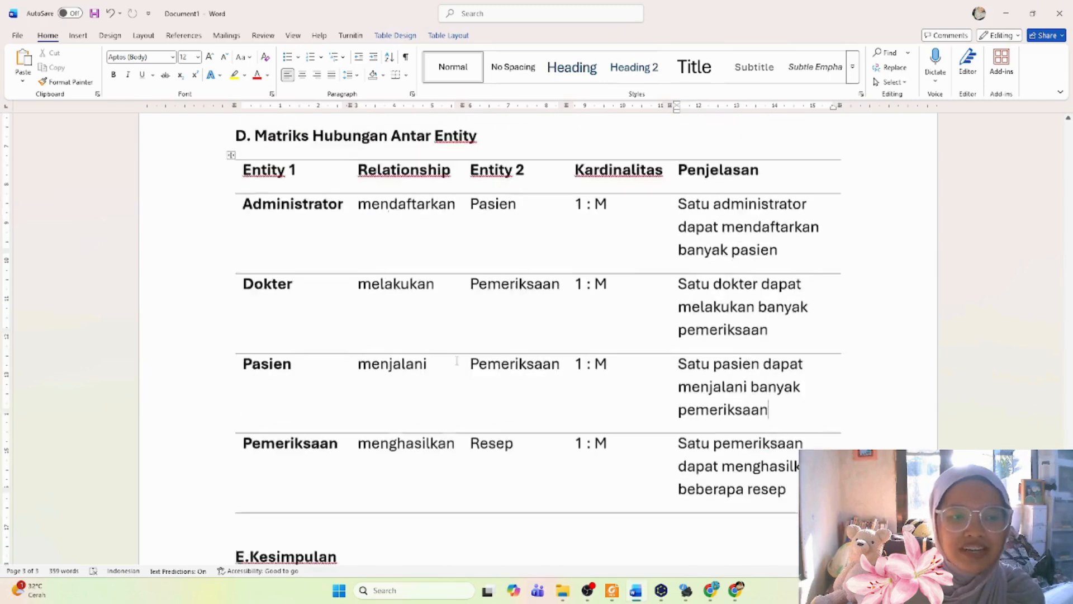
pyautogui.scroll(1, 457, 361)
pyautogui.moveTo(245, 506); pyautogui.dragTo(556, 534)
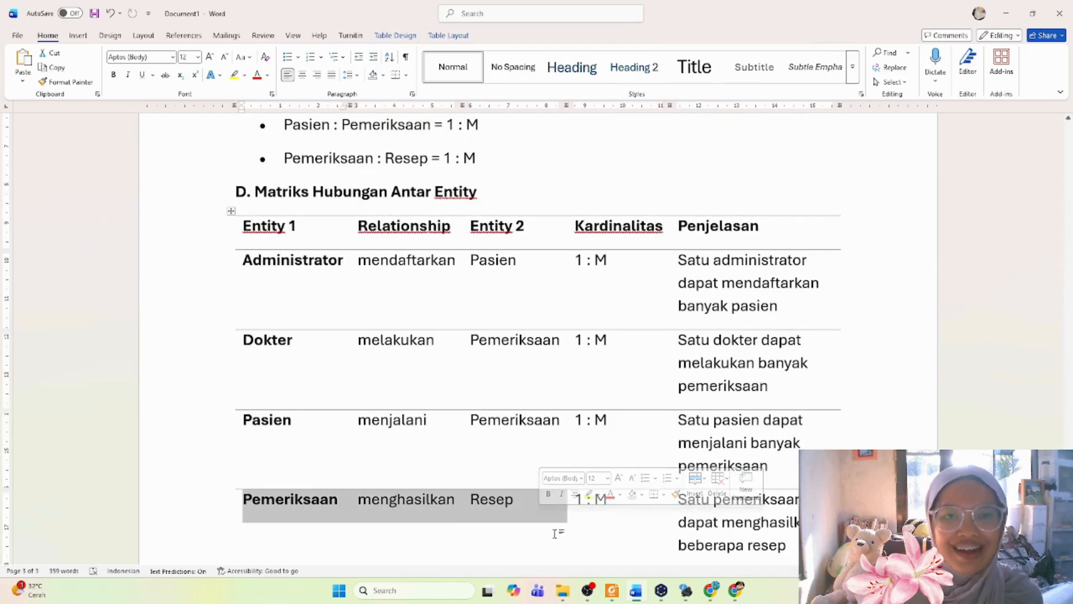
pyautogui.click(687, 522)
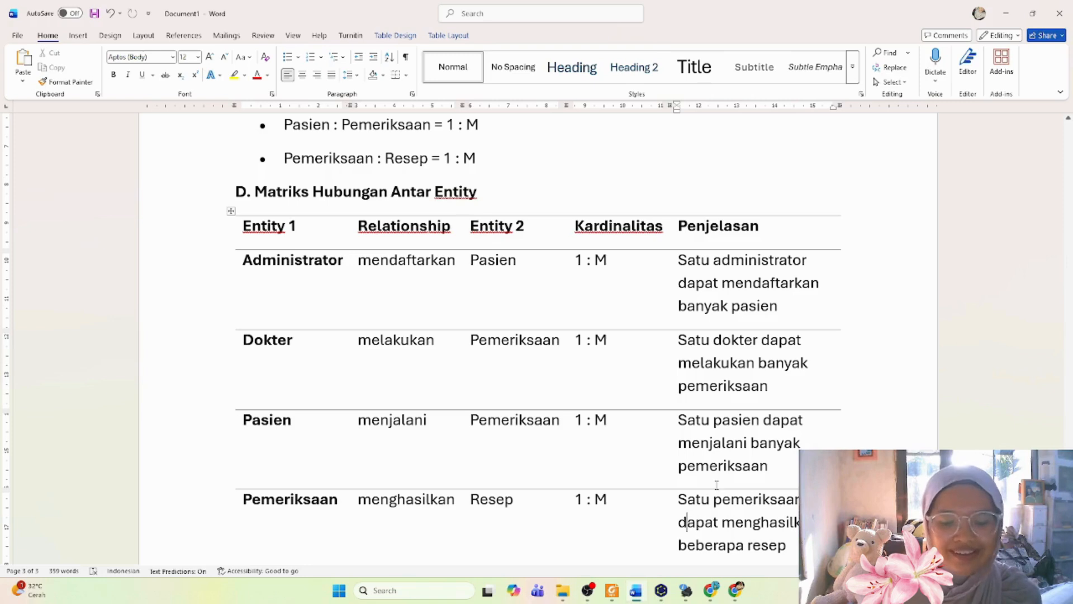
pyautogui.click(659, 595)
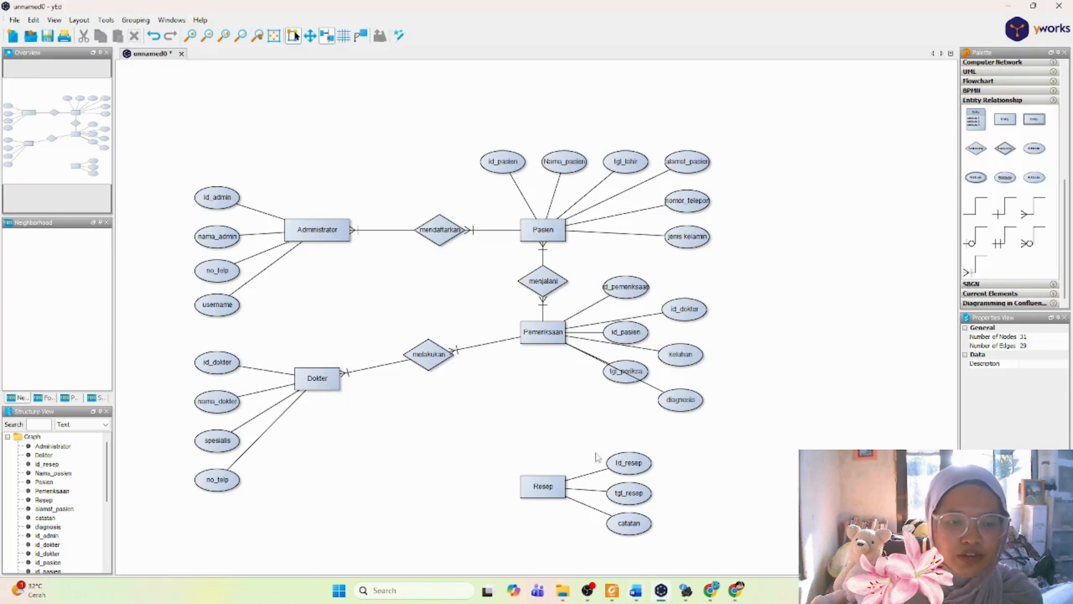
pyautogui.moveTo(538, 333); pyautogui.dragTo(544, 486)
# Step: Place a relationship diamond on the line between Pemeriksaan and Resep and label it menghasilkan
pyautogui.moveTo(985, 158); pyautogui.dragTo(545, 430)
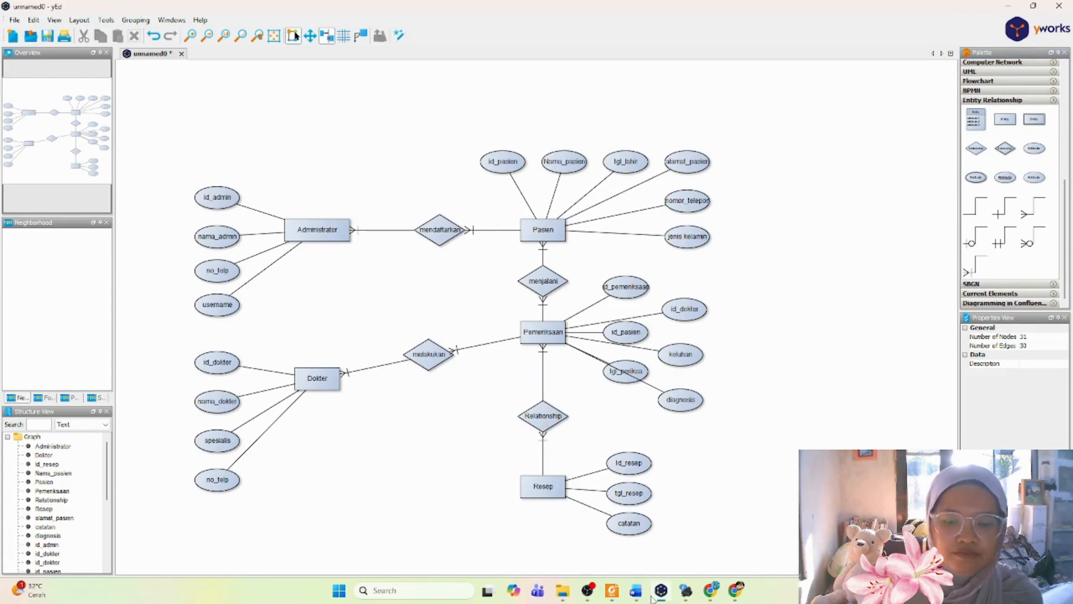
pyautogui.click(643, 595)
pyautogui.click(643, 596)
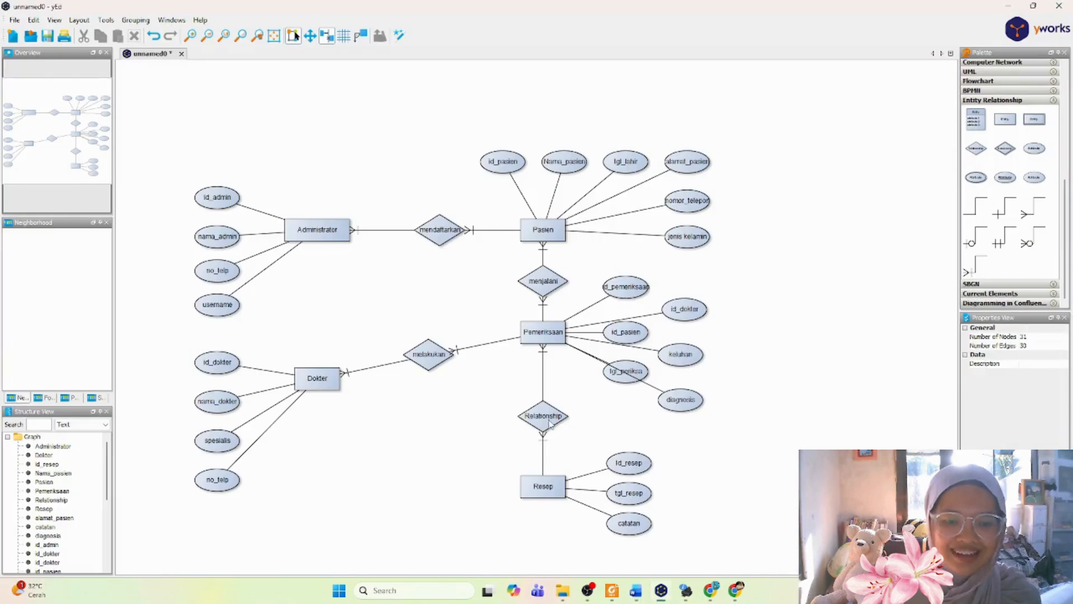
pyautogui.doubleClick(548, 418)
pyautogui.write('meng')
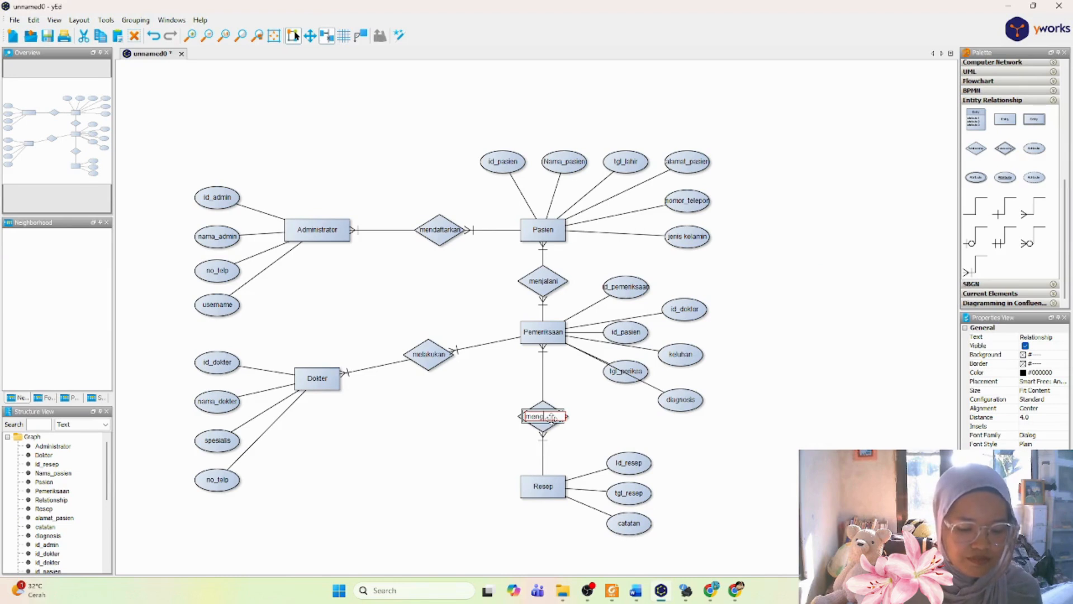
pyautogui.write('hasilkan')
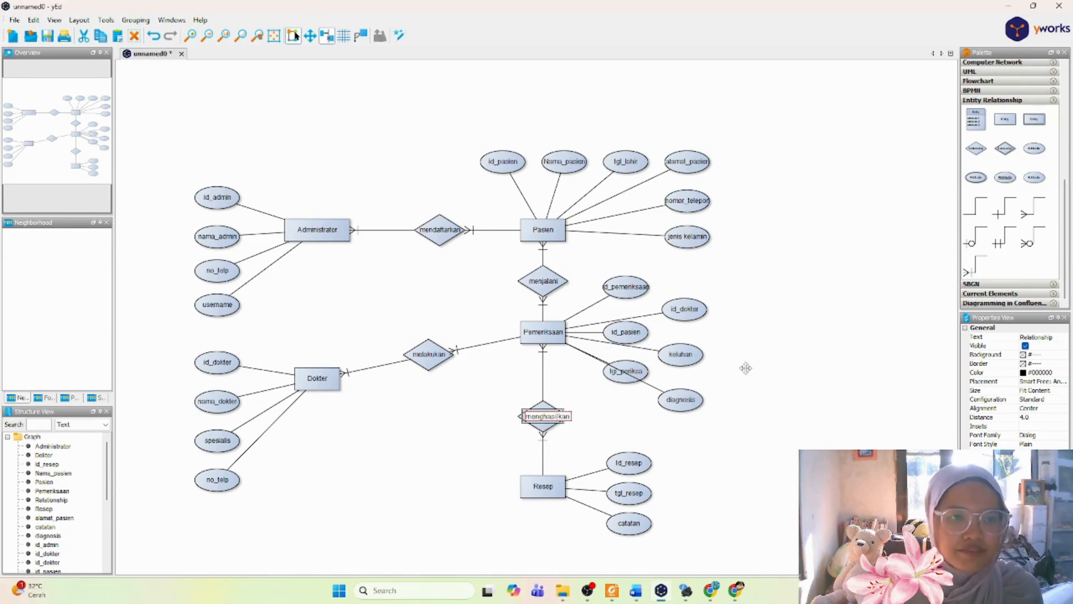
pyautogui.press('Return')
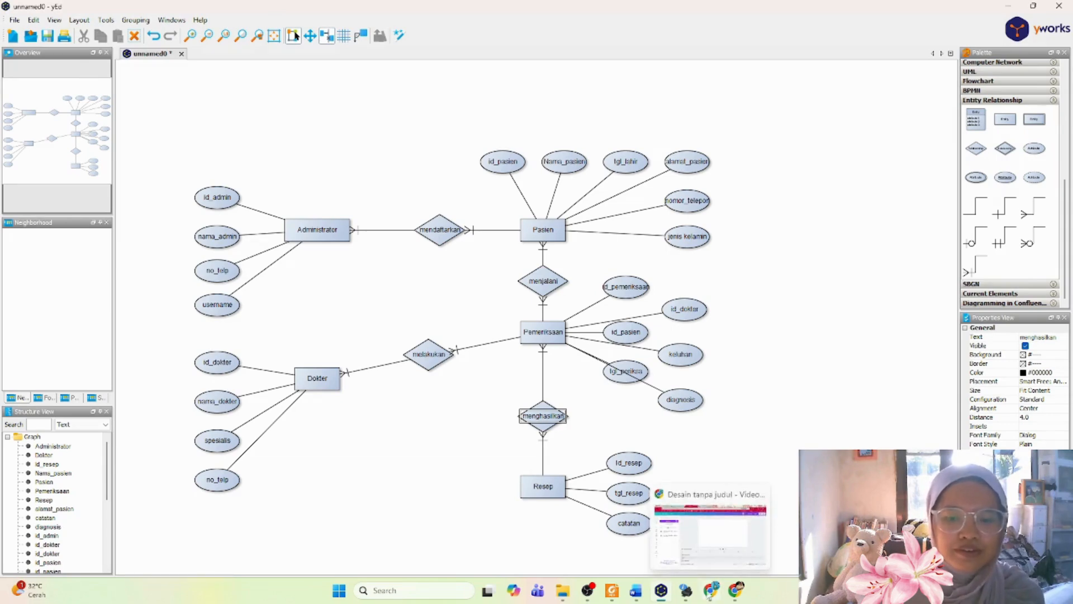
# Step: Switch to the Word report and review its case study, Kesimpulan section and entity relationship matrix
pyautogui.click(637, 591)
pyautogui.scroll(20, 672, 435)
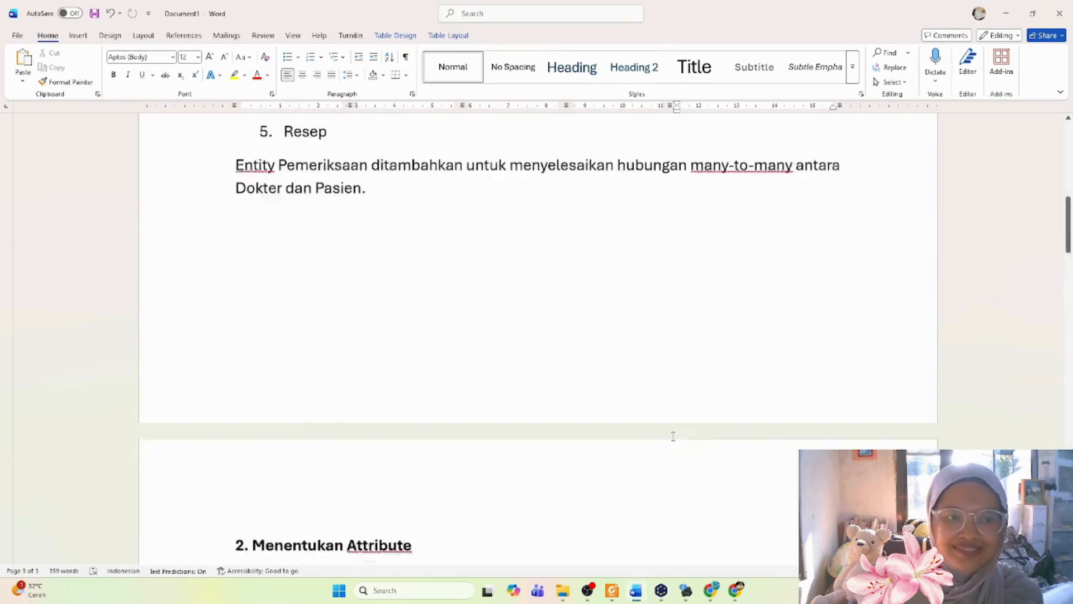
pyautogui.scroll(-3, 674, 436)
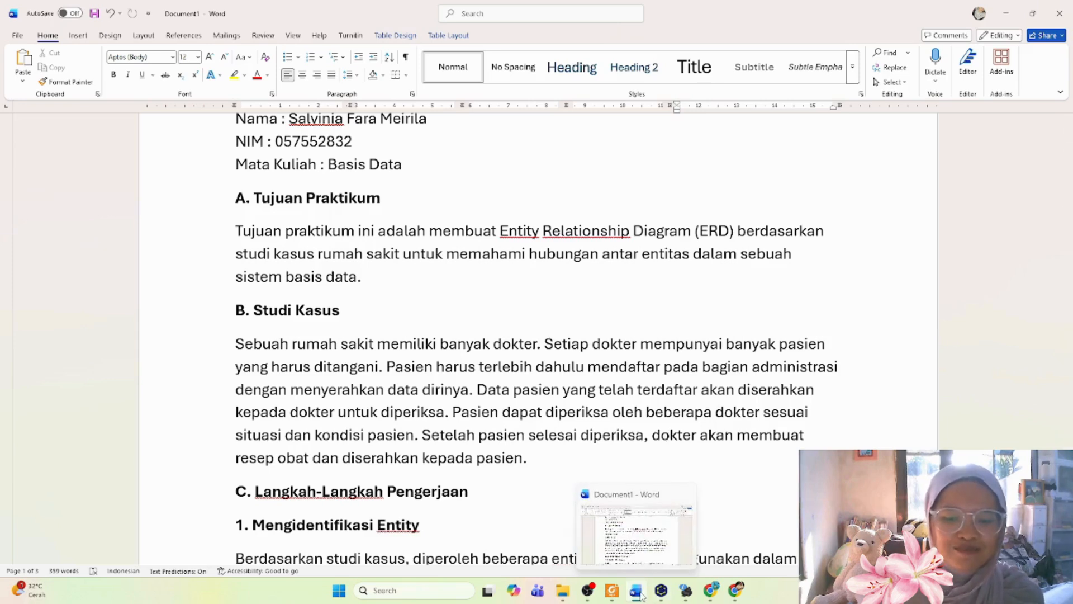
pyautogui.scroll(-10, 643, 344)
pyautogui.scroll(-15, 643, 344)
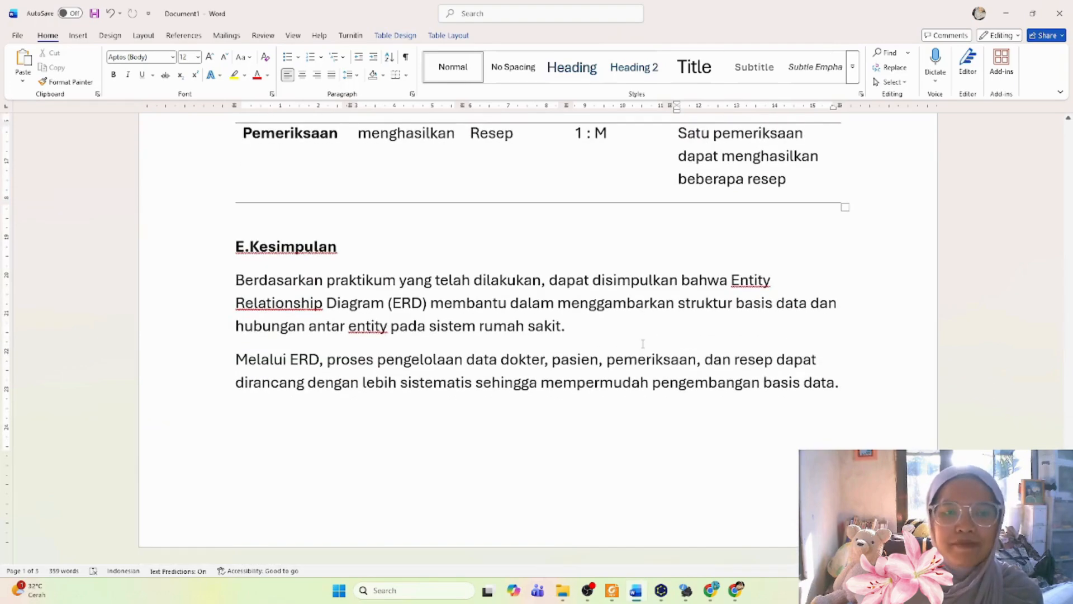
pyautogui.moveTo(550, 280); pyautogui.dragTo(773, 280)
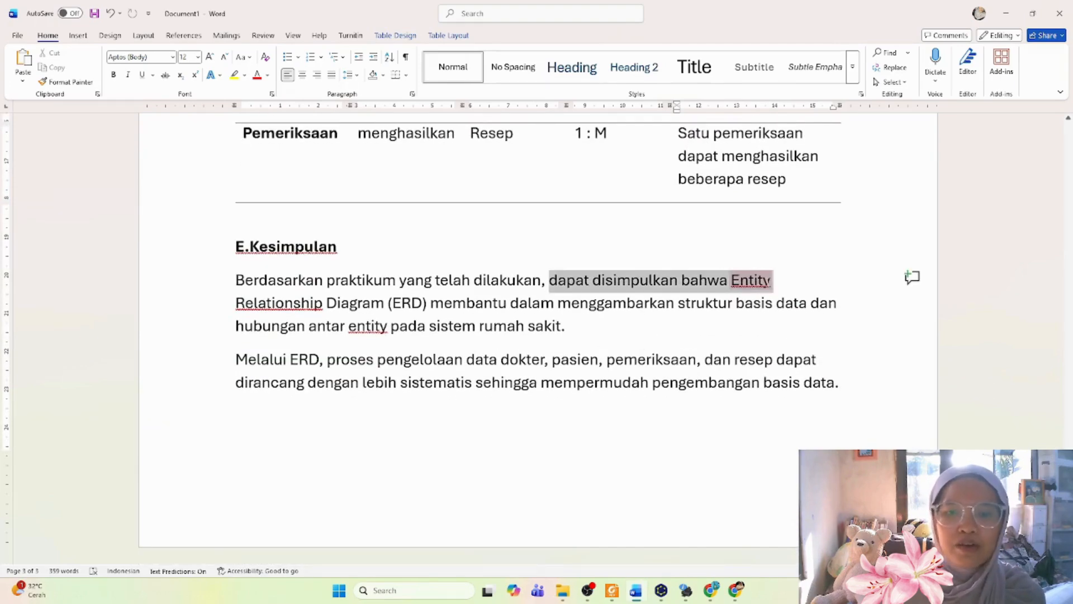
pyautogui.click(468, 304)
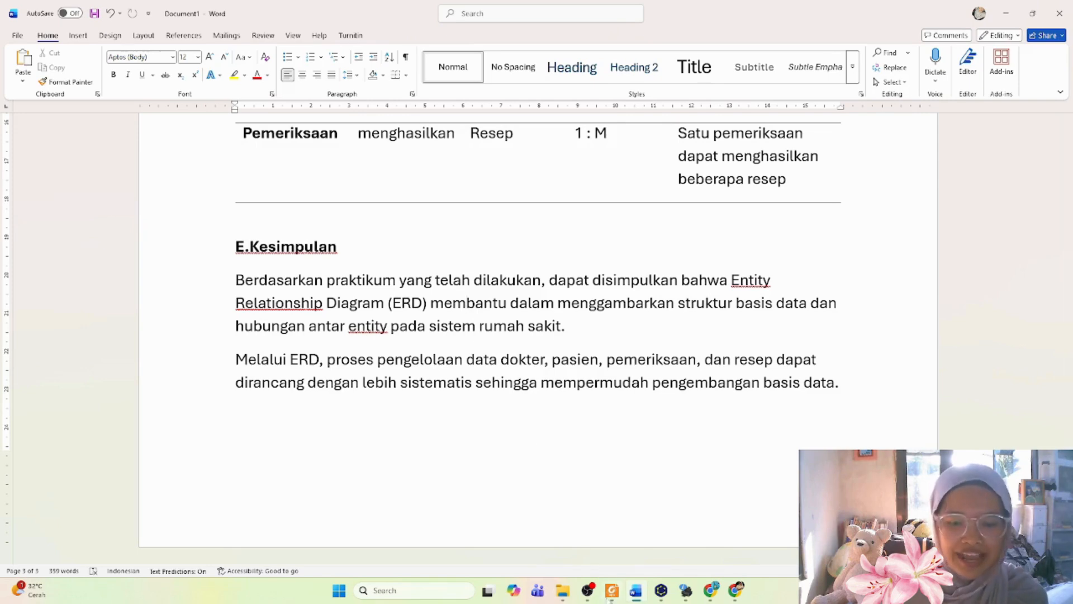
pyautogui.moveTo(639, 596)
pyautogui.scroll(20, 523, 181)
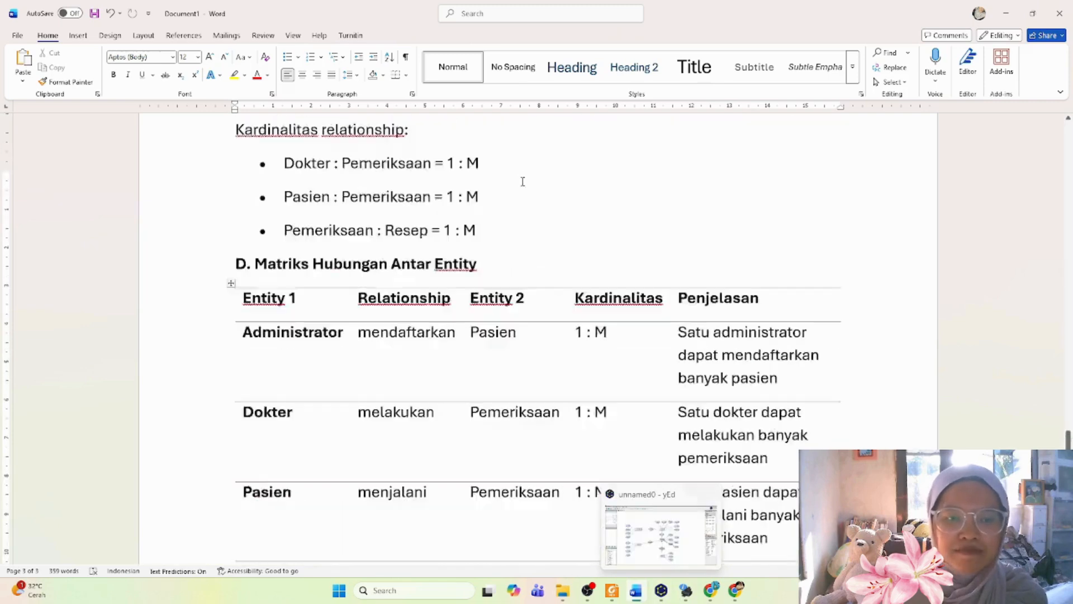
# Step: Review the Studi Kasus section of the report and select the closing passage about the doctor writing the prescription
pyautogui.scroll(10, 522, 181)
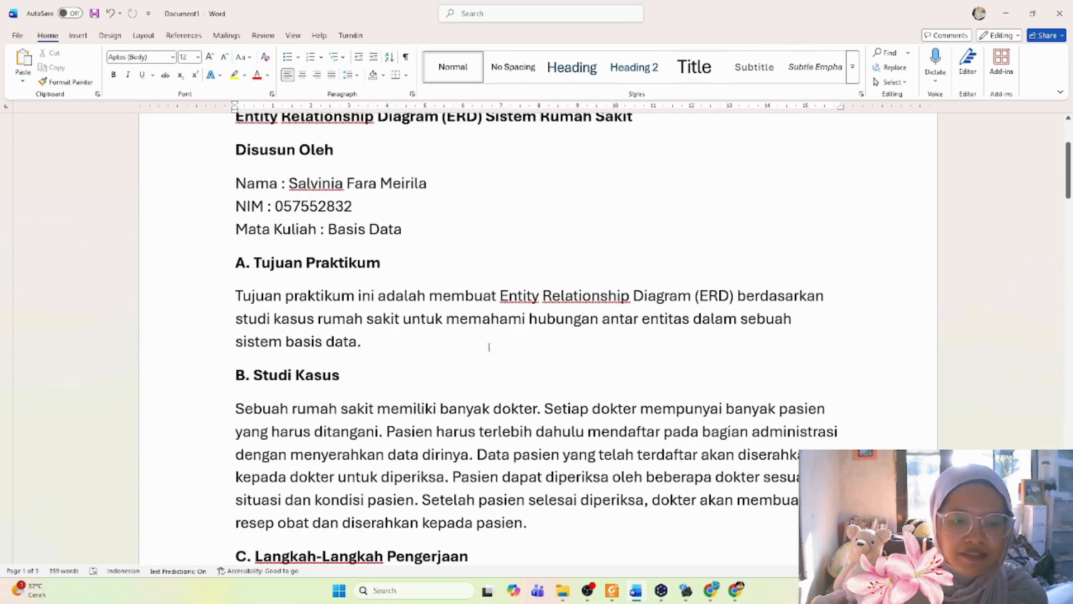
pyautogui.scroll(-4, 736, 314)
pyautogui.moveTo(676, 282); pyautogui.dragTo(643, 313)
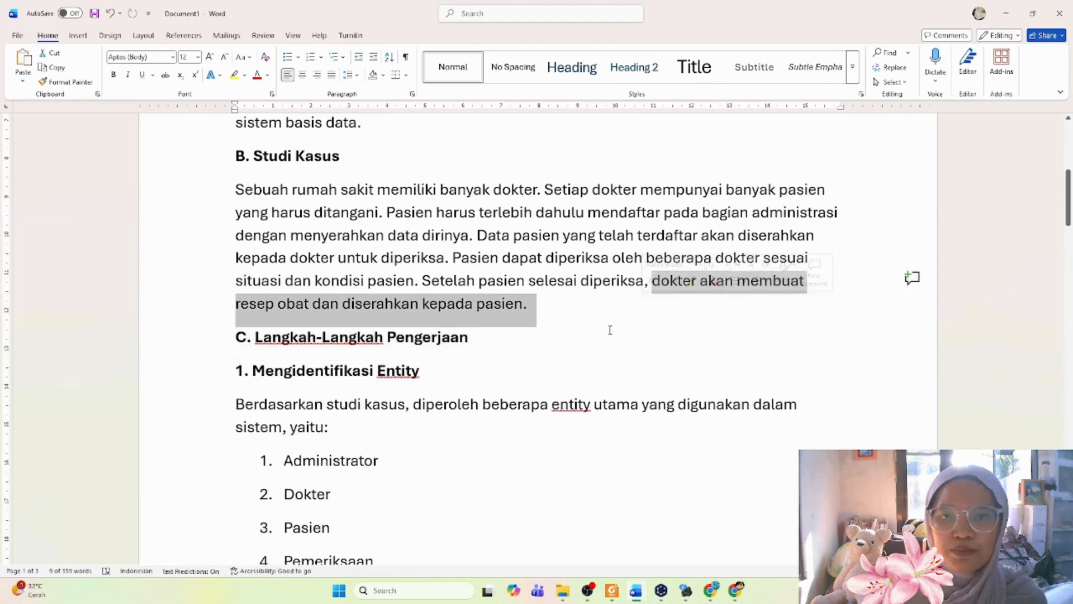
# Step: Switch to yEd and check the Resep entity and the id_pasien, id_dokter and diagnosis attributes of Pemeriksaan
pyautogui.click(661, 591)
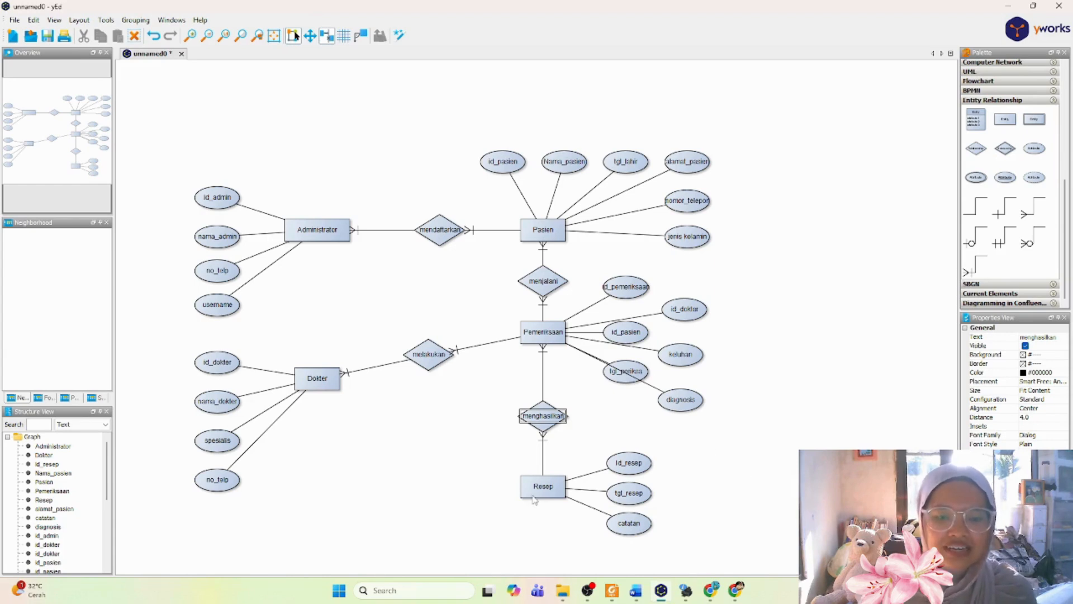
pyautogui.click(534, 495)
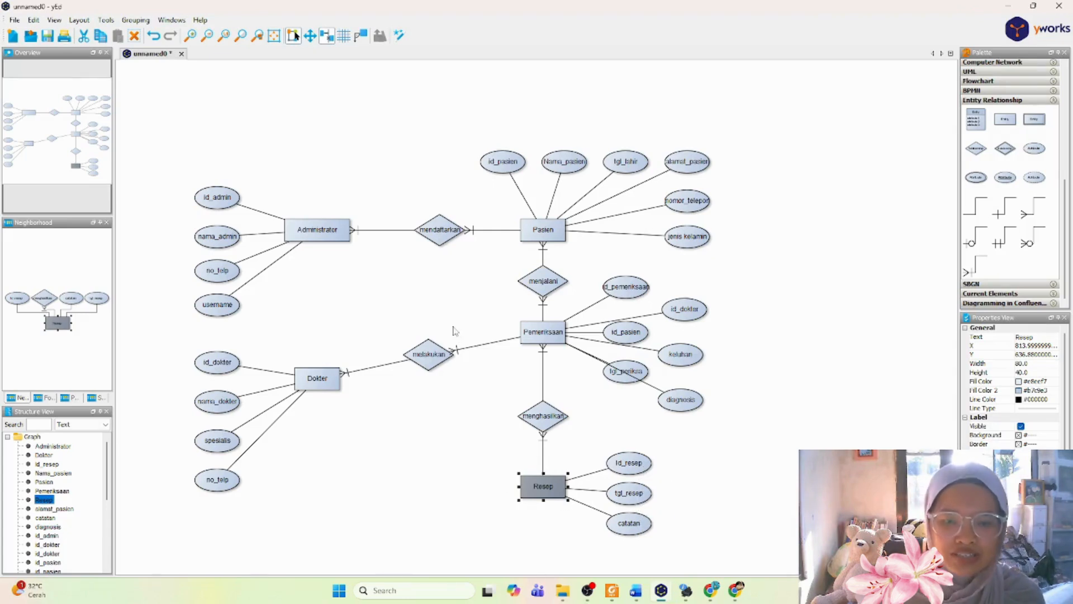
pyautogui.click(627, 340)
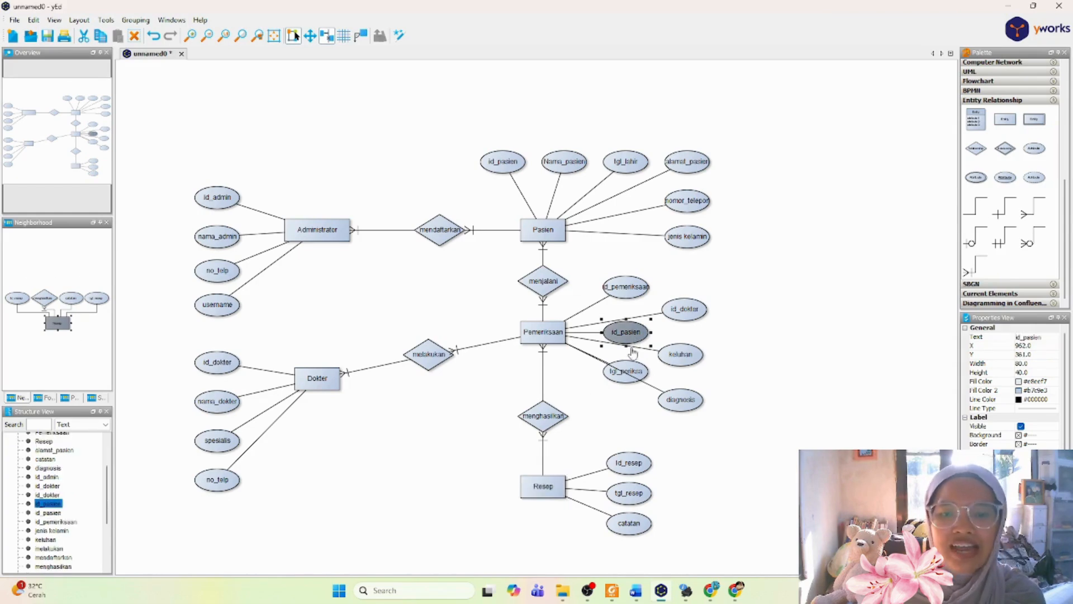
pyautogui.click(696, 316)
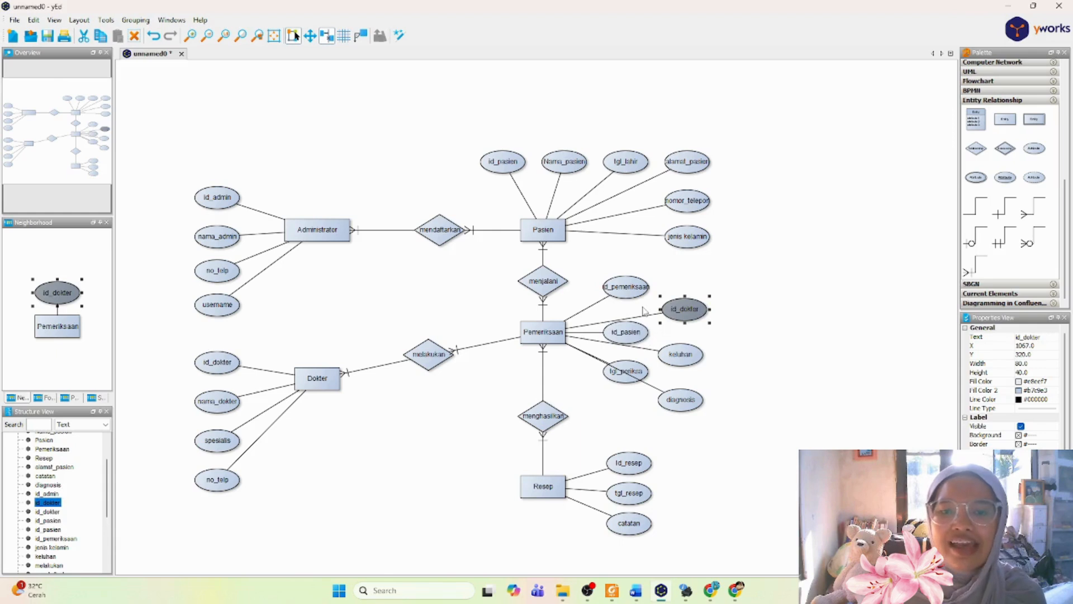
pyautogui.click(665, 406)
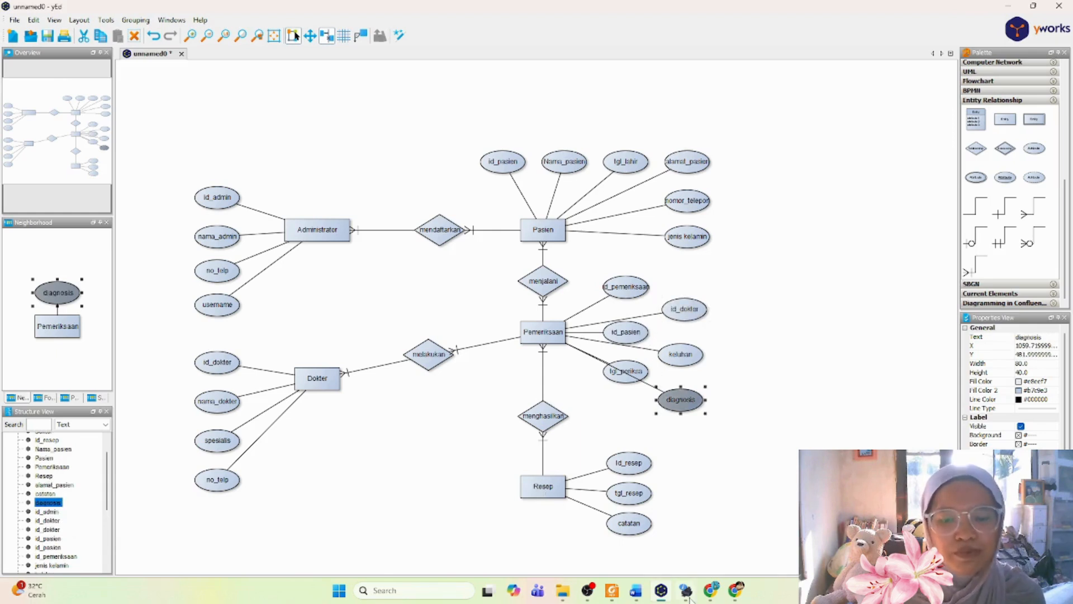
# Step: Switch to the Word report and examine the attribute lists of the Pemeriksaan and Resep entities
pyautogui.moveTo(708, 597)
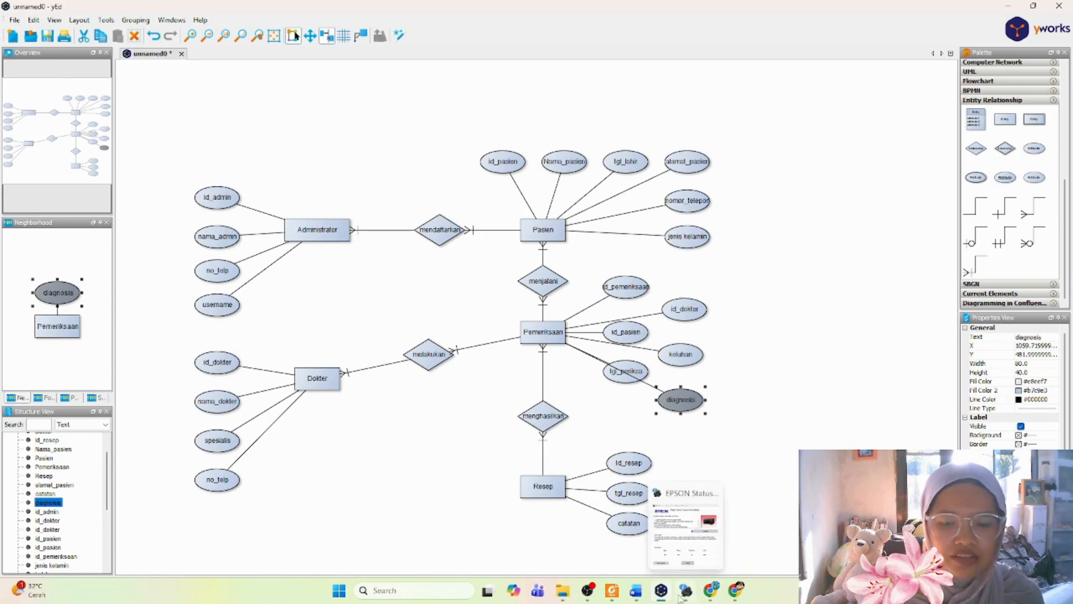
pyautogui.click(658, 497)
pyautogui.scroll(-20, 658, 496)
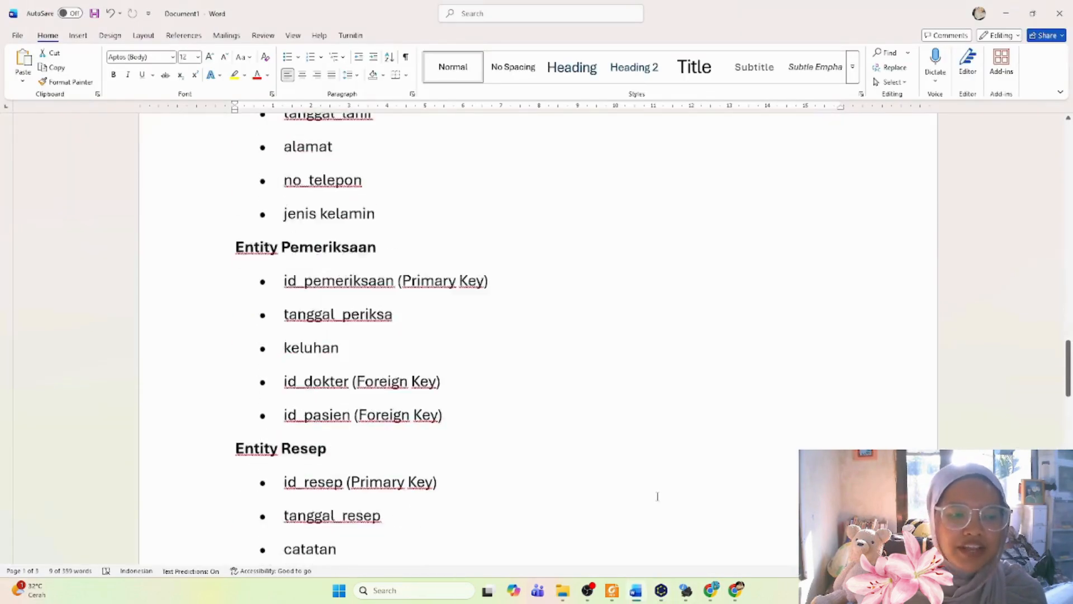